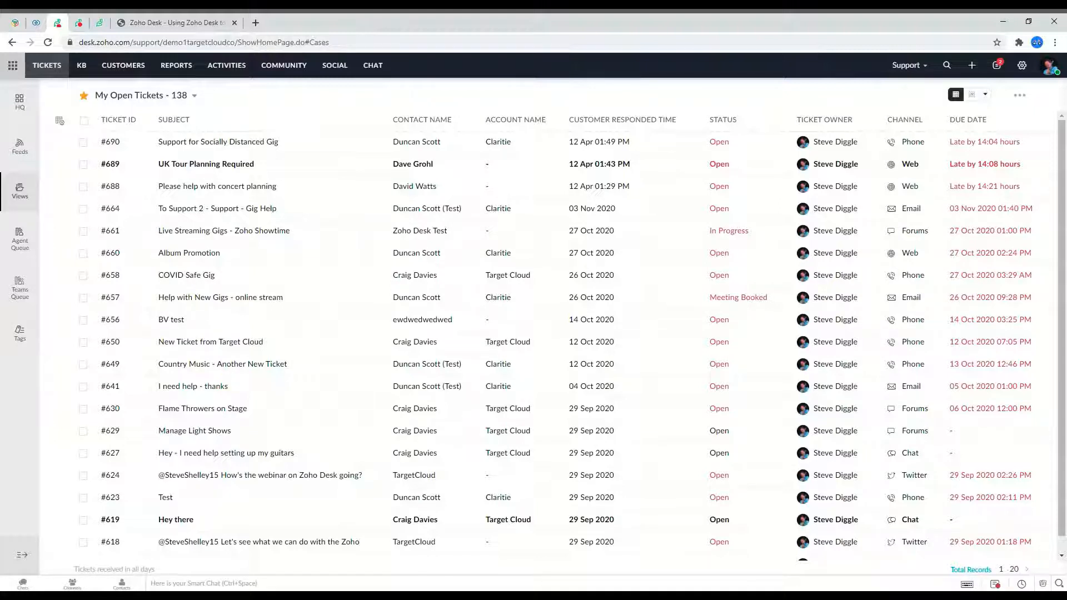
drag(130, 43, 71, 40)
click(118, 43)
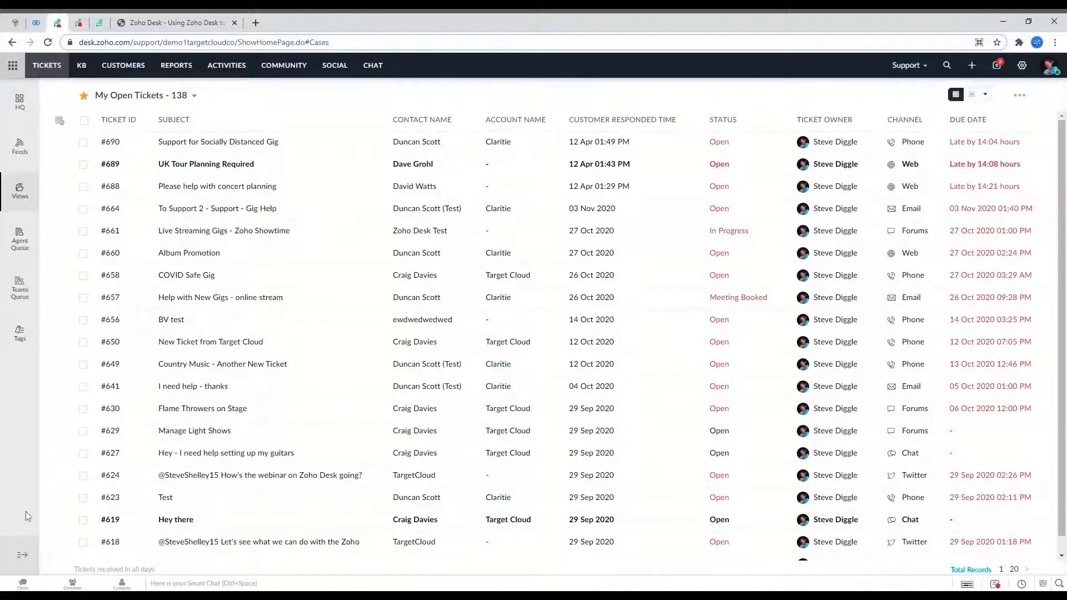
Step: Expand the side navigation and set the Incoming and Outgoing Bandwidth chart in The Headquarters to Last 30 Days
click(21, 554)
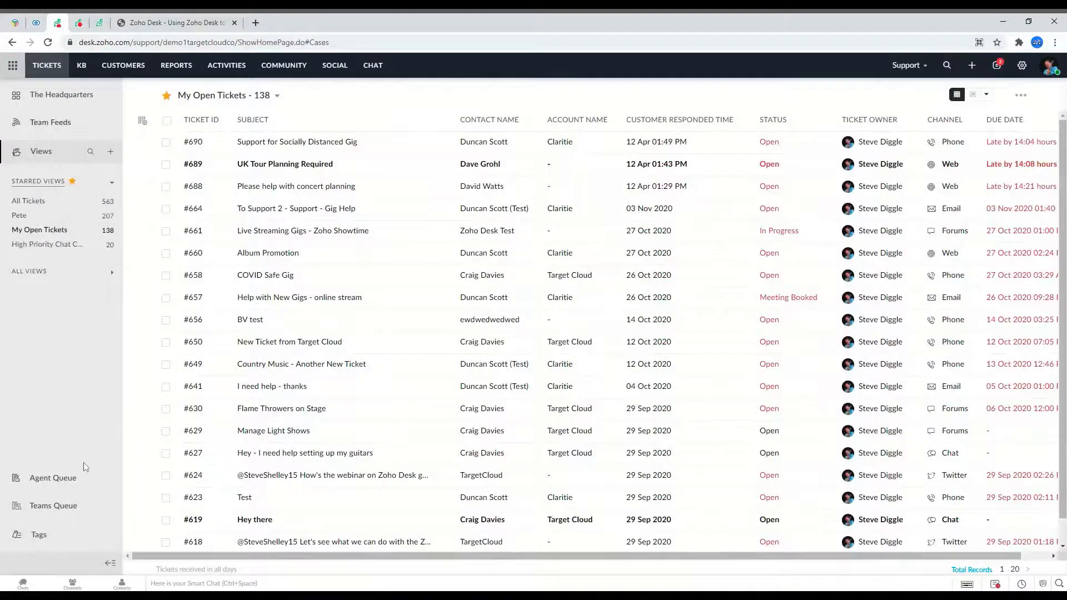
click(53, 95)
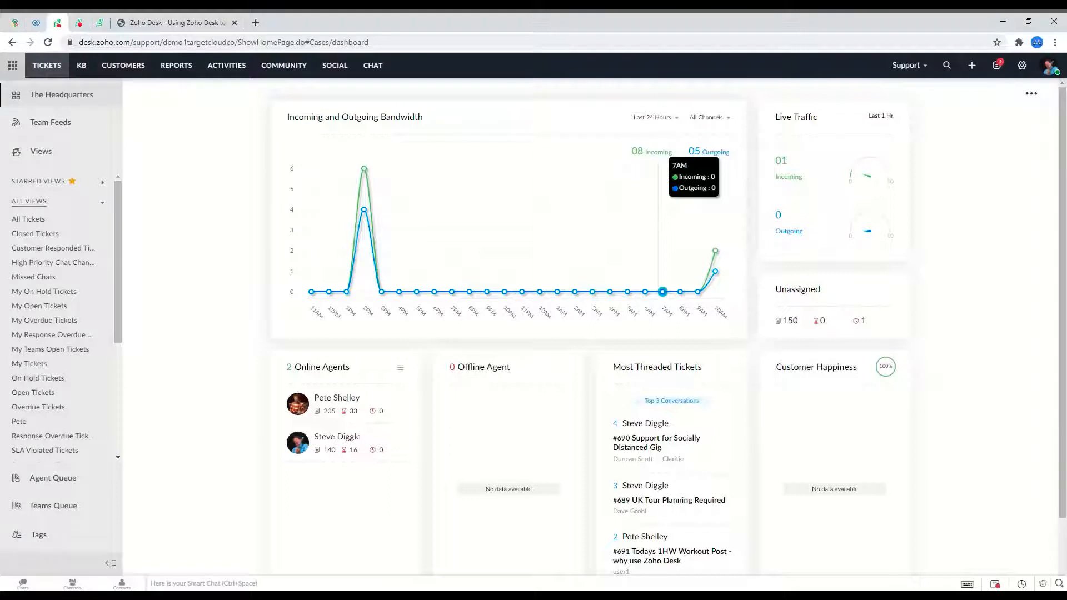
click(655, 118)
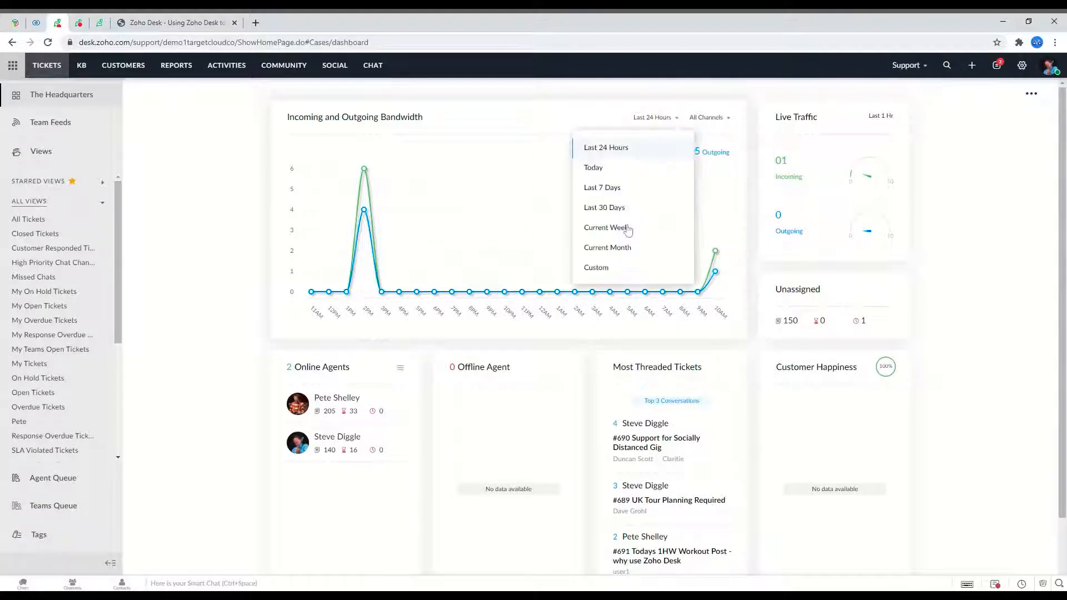
click(624, 210)
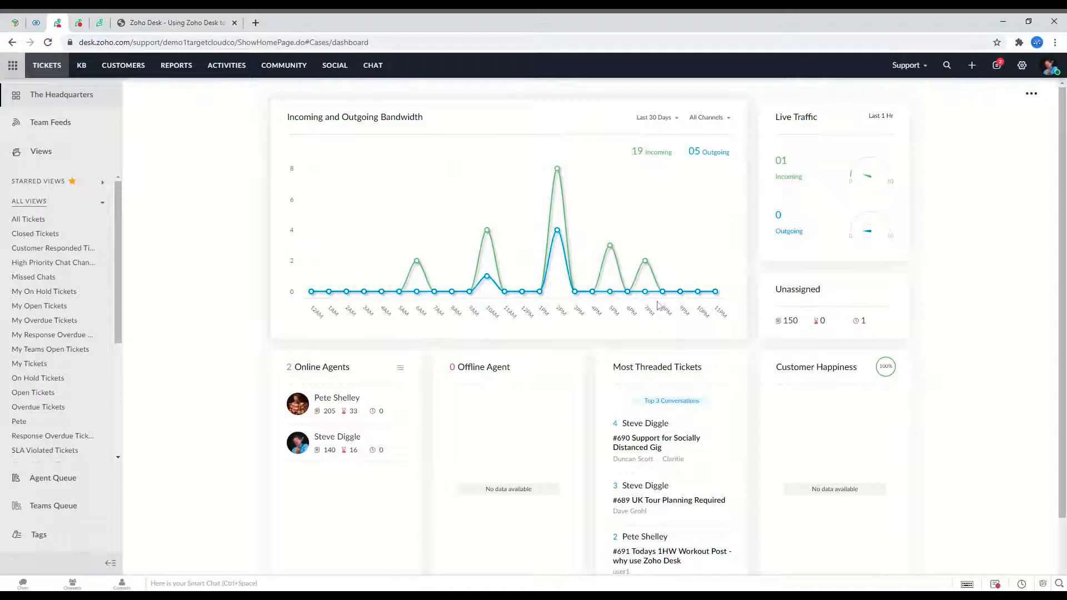
mouse_move(612, 294)
mouse_move(798, 328)
Step: Review the recent ticket activity in Team Feeds and check which status filters the feed offers
click(50, 123)
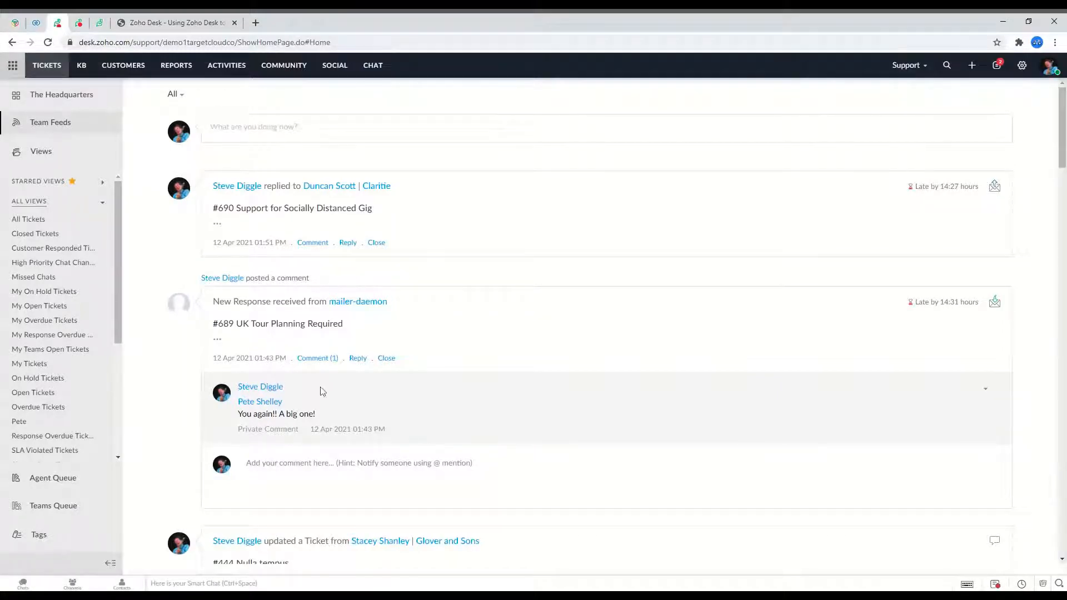
scroll(296, 311, down, 1)
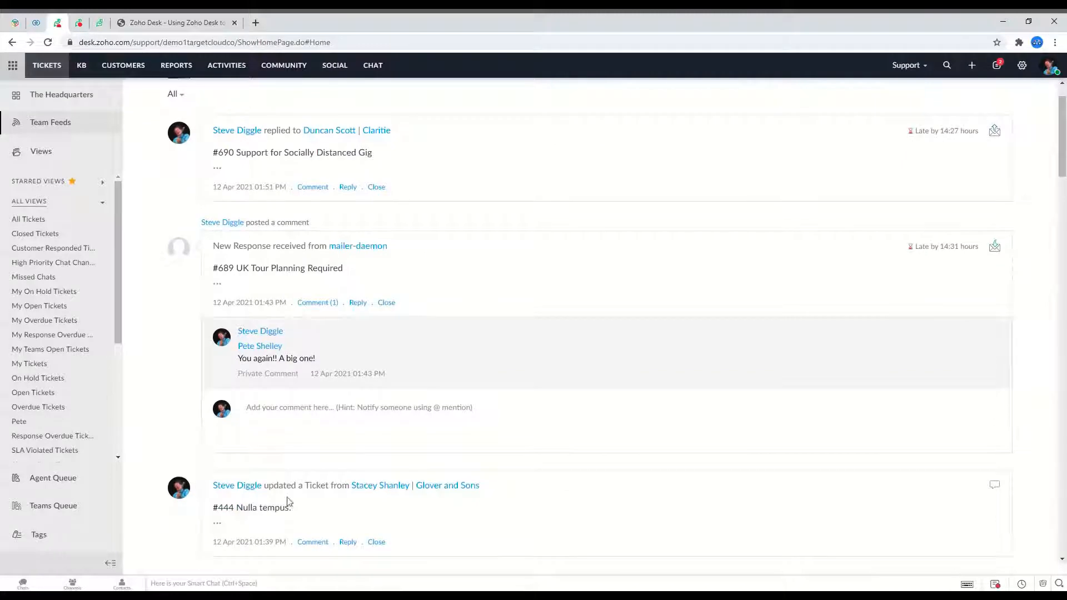
scroll(300, 530, up, 1)
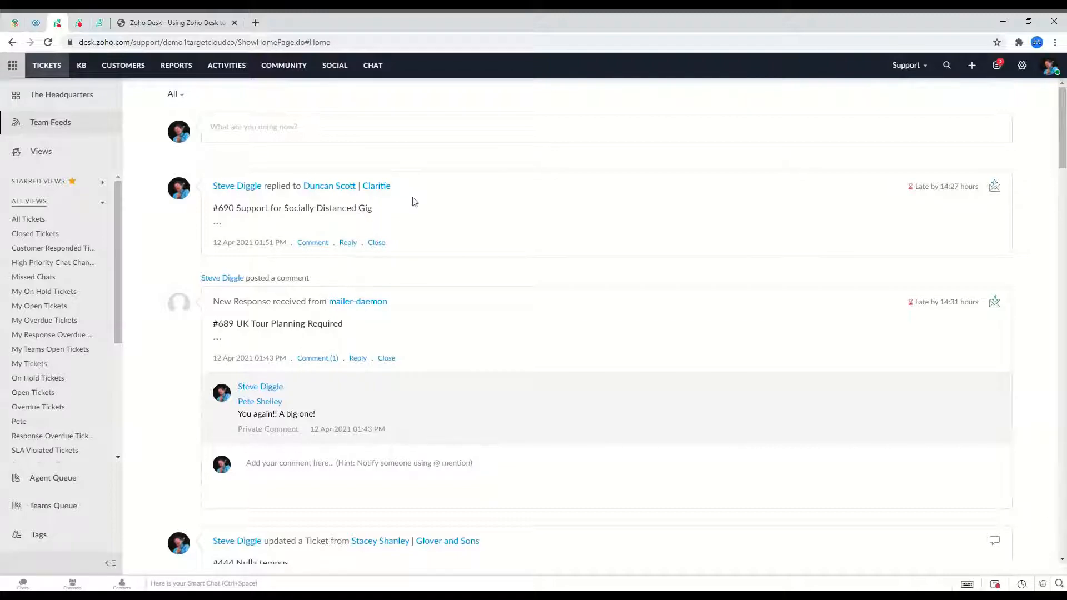
scroll(408, 340, down, 1)
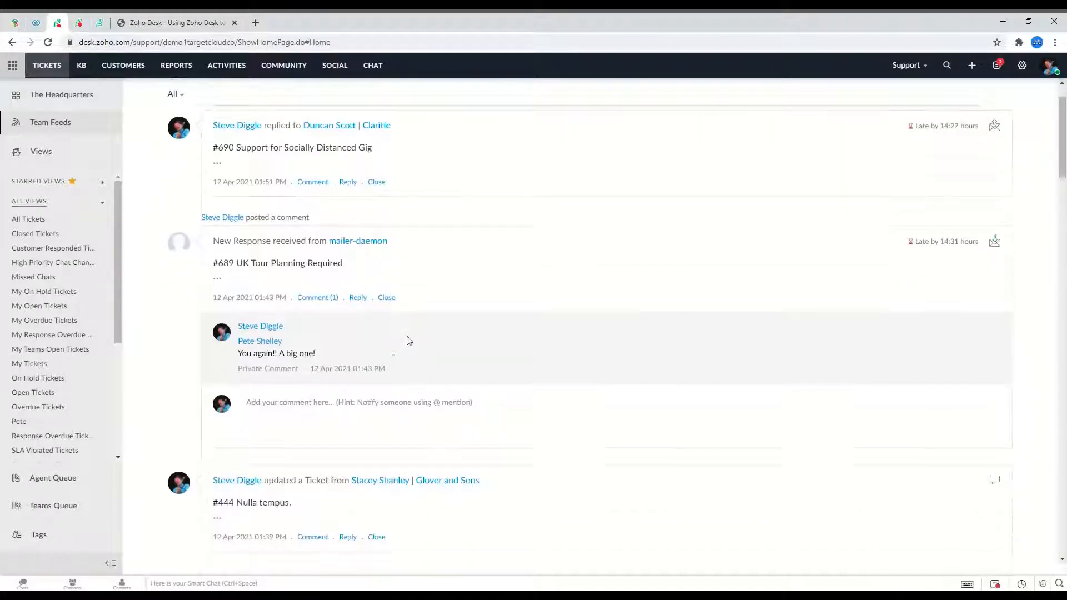
scroll(391, 467, down, 3)
scroll(353, 481, down, 3)
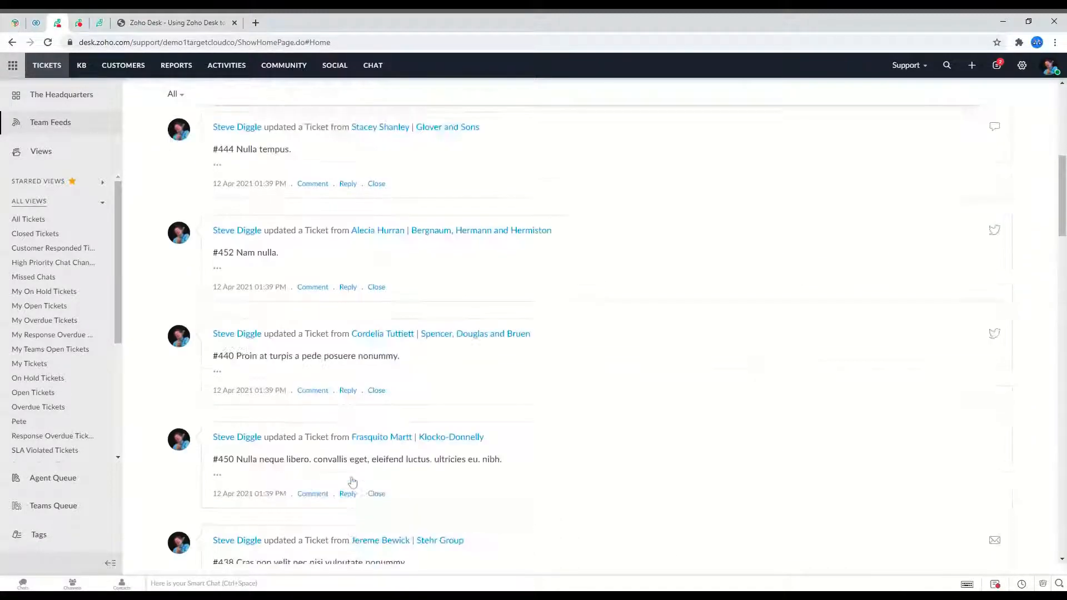
scroll(338, 479, up, 2)
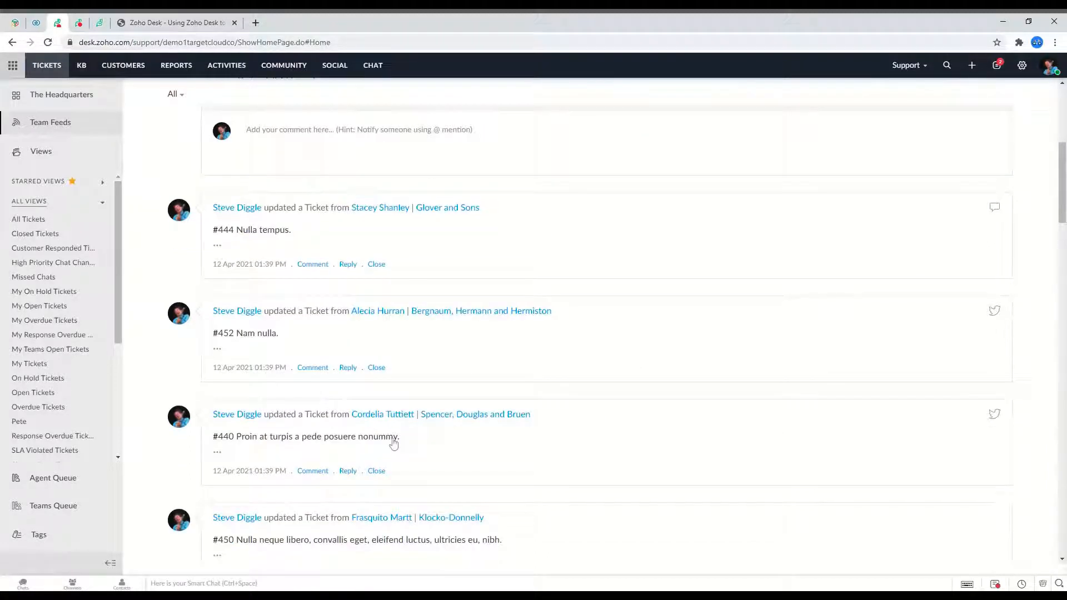
scroll(402, 424, up, 5)
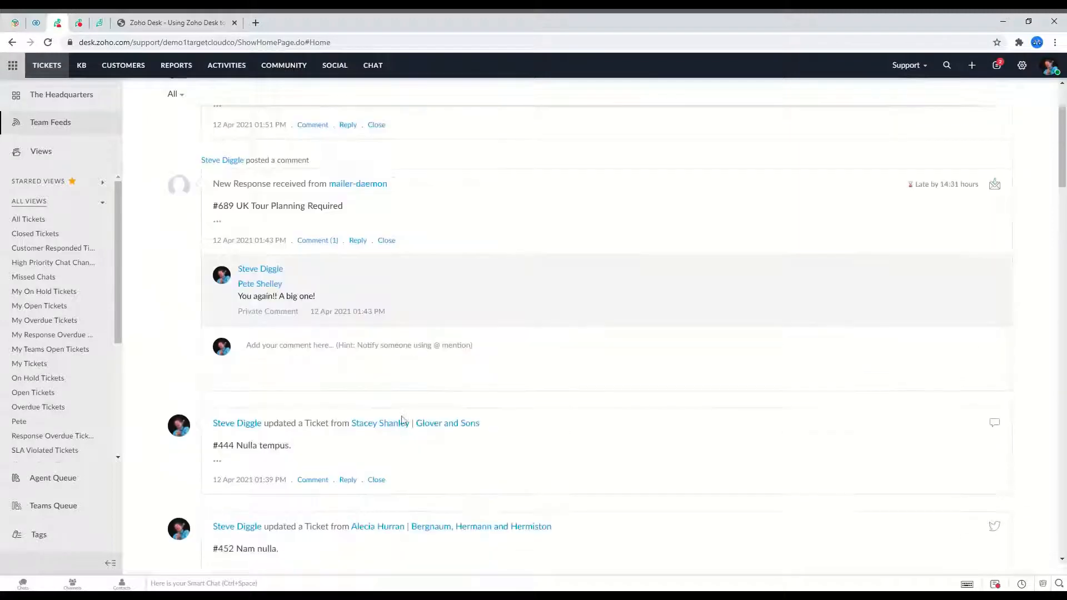
click(180, 98)
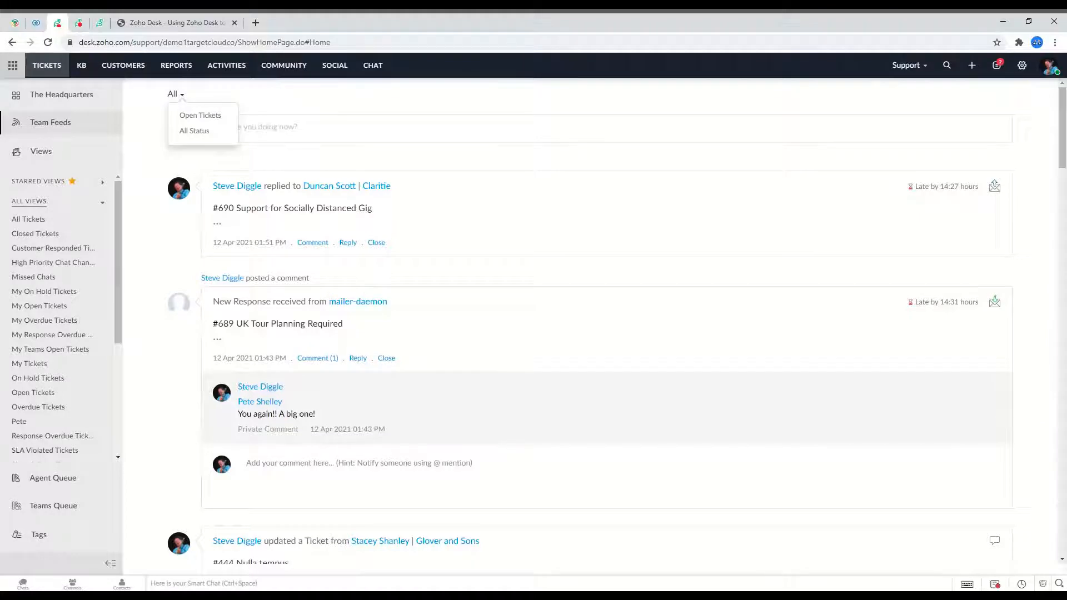
click(128, 178)
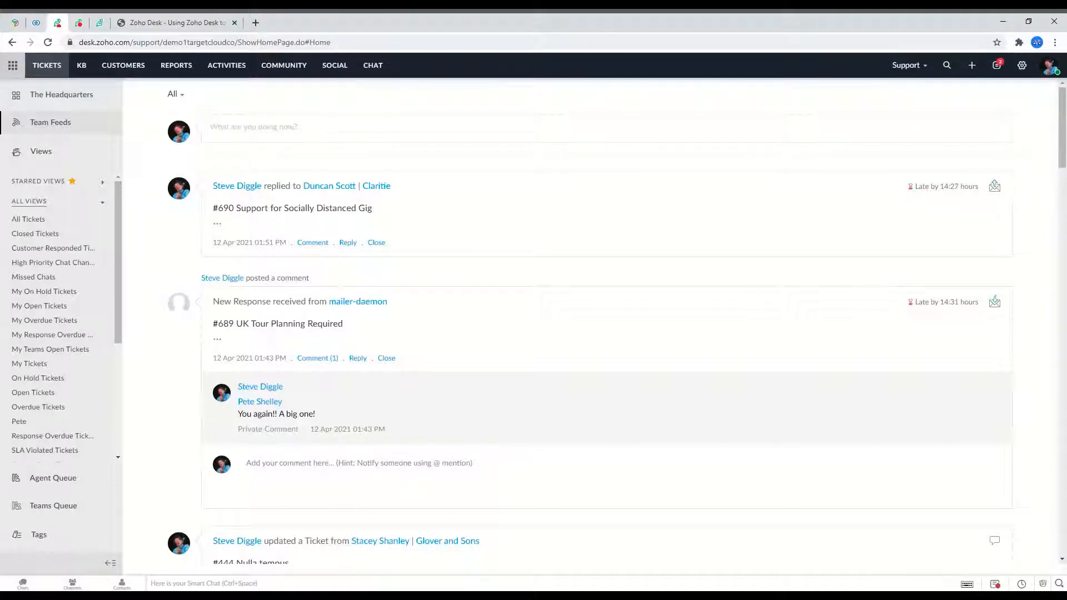
Step: Switch the ticket list to the All Tickets view and look through the other available ticket views
click(58, 157)
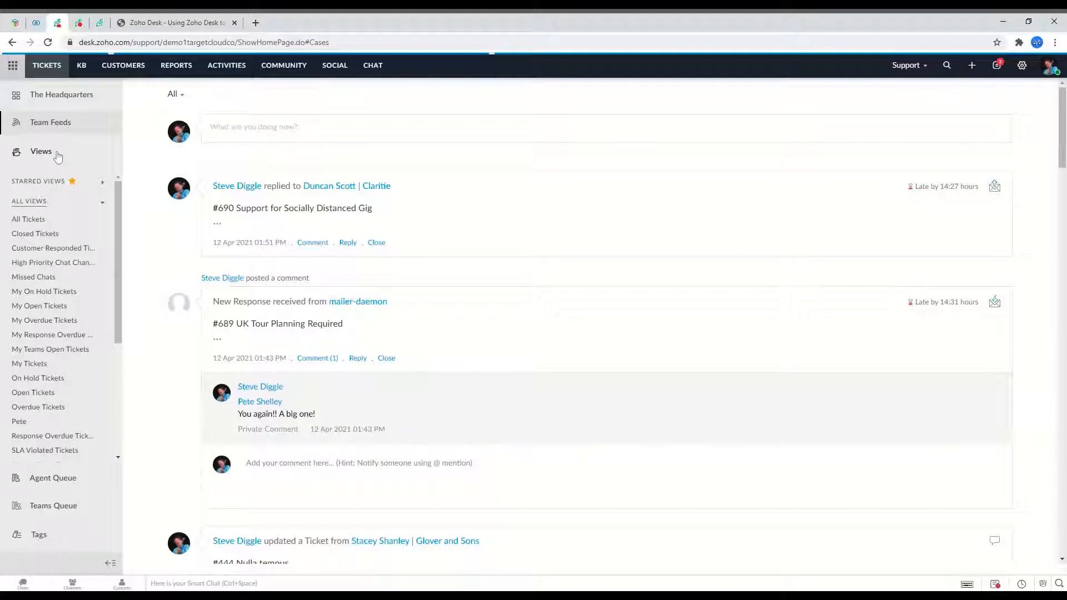
click(58, 157)
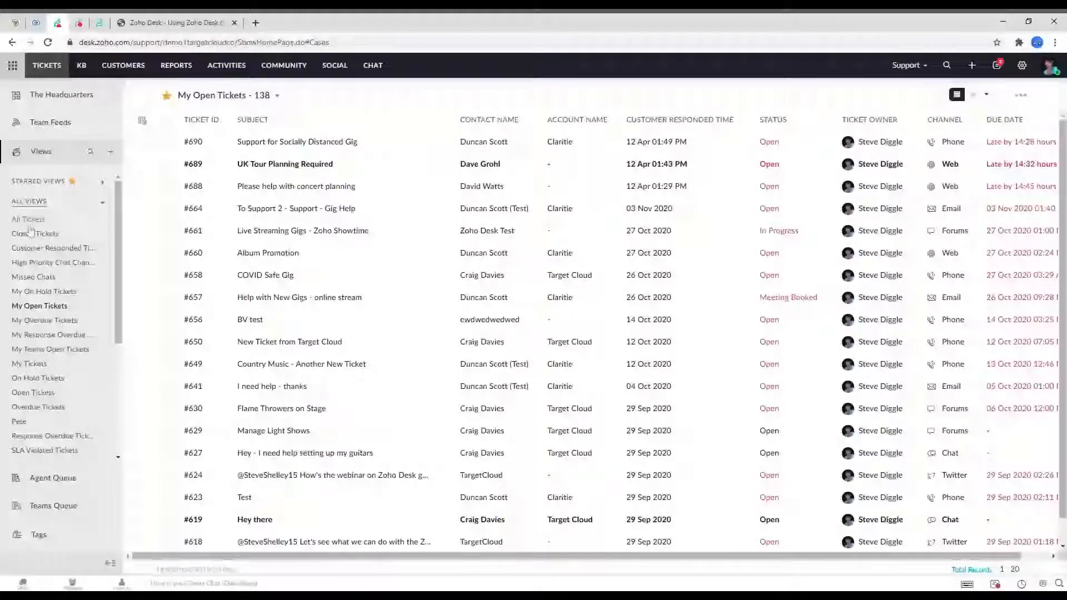
click(224, 95)
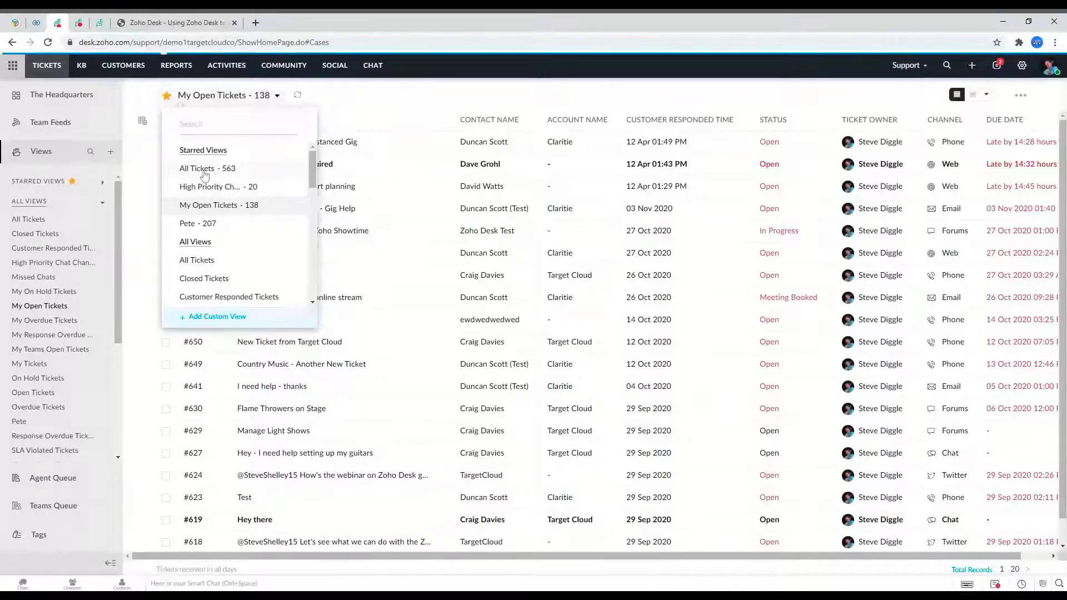
click(204, 174)
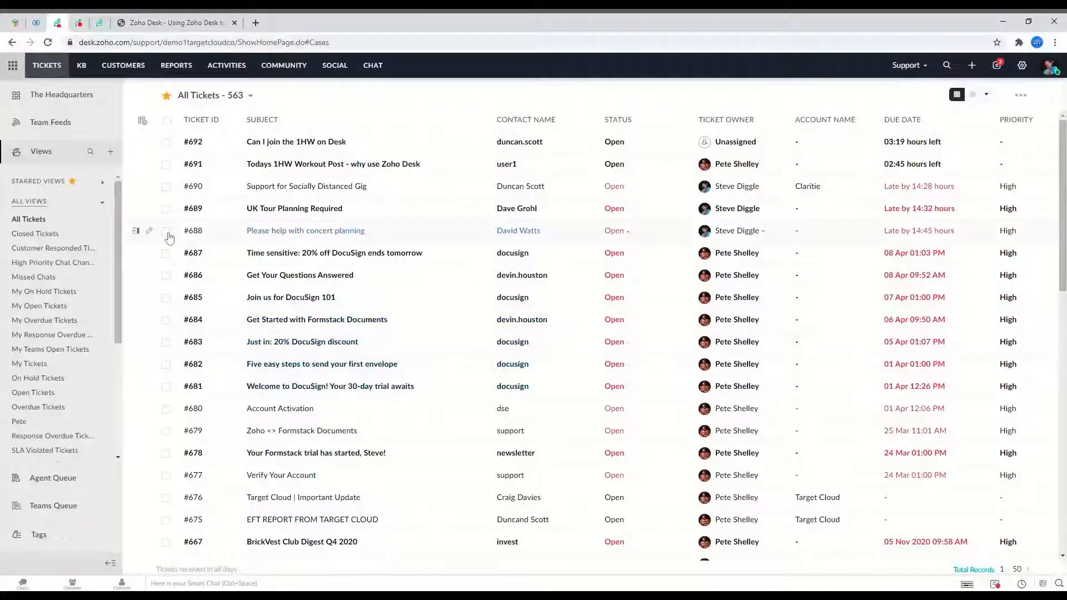
scroll(110, 200, down, 2)
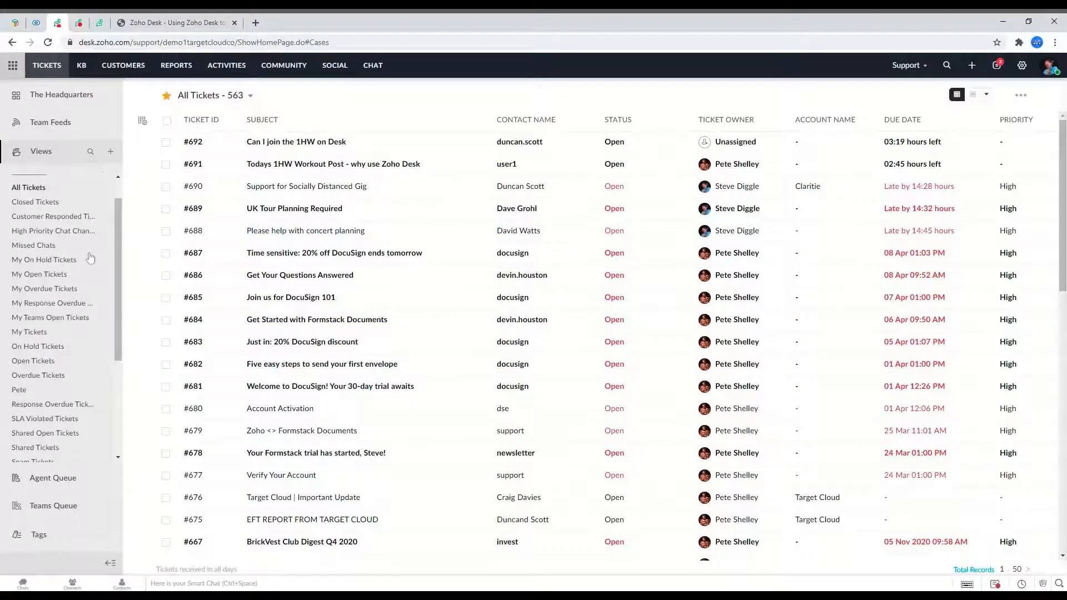
drag(120, 257, 134, 300)
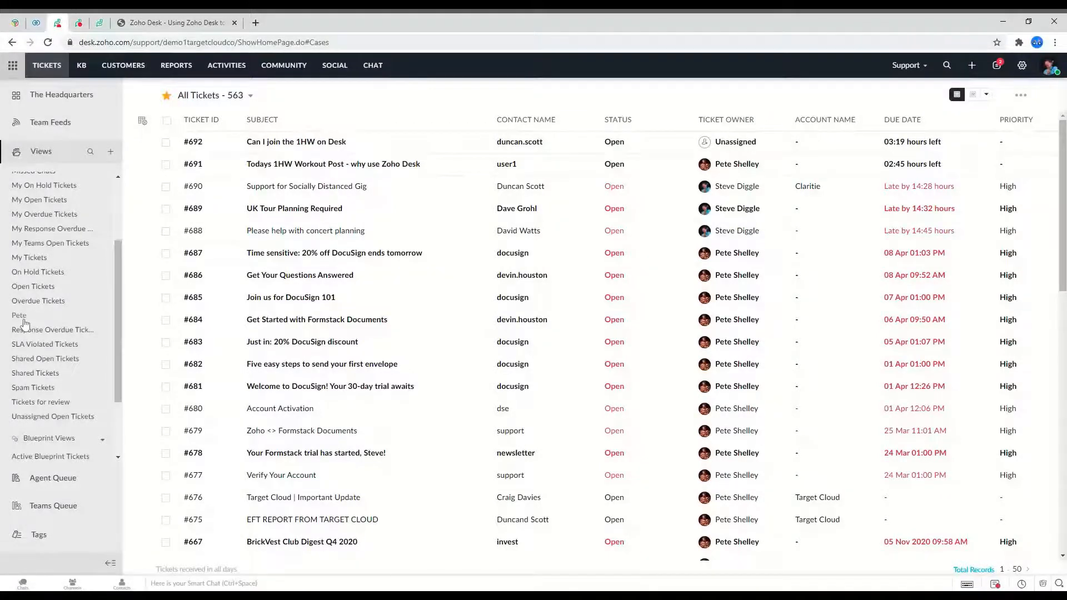
Step: Look at the tickets in the Agent Queue and the Teams Queue
click(65, 479)
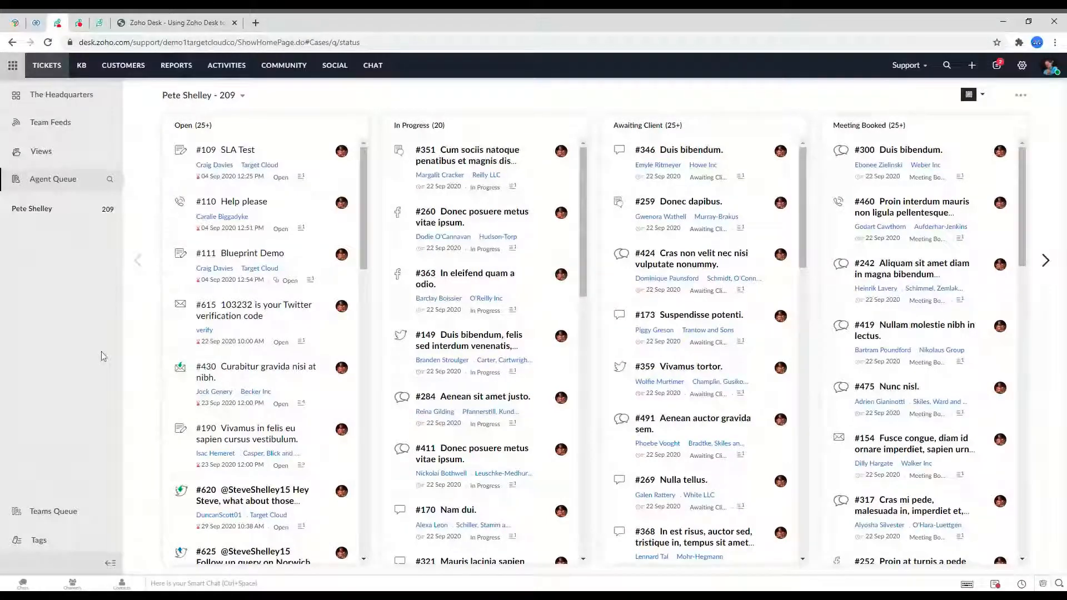
click(69, 513)
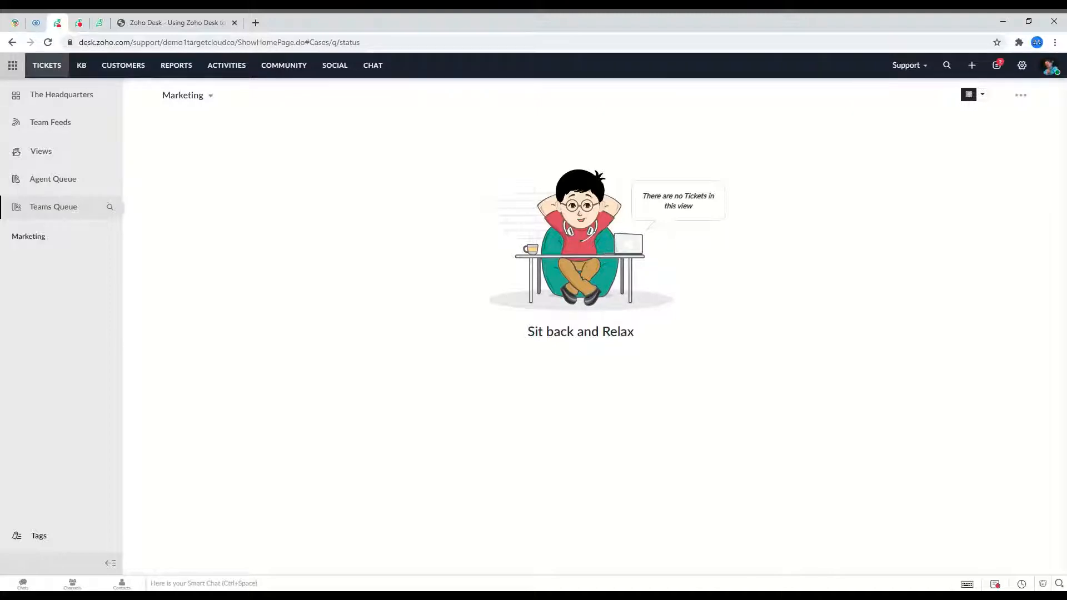
click(110, 565)
click(20, 564)
Step: Return to the All Tickets view and display it as a table of tickets with columns
click(48, 156)
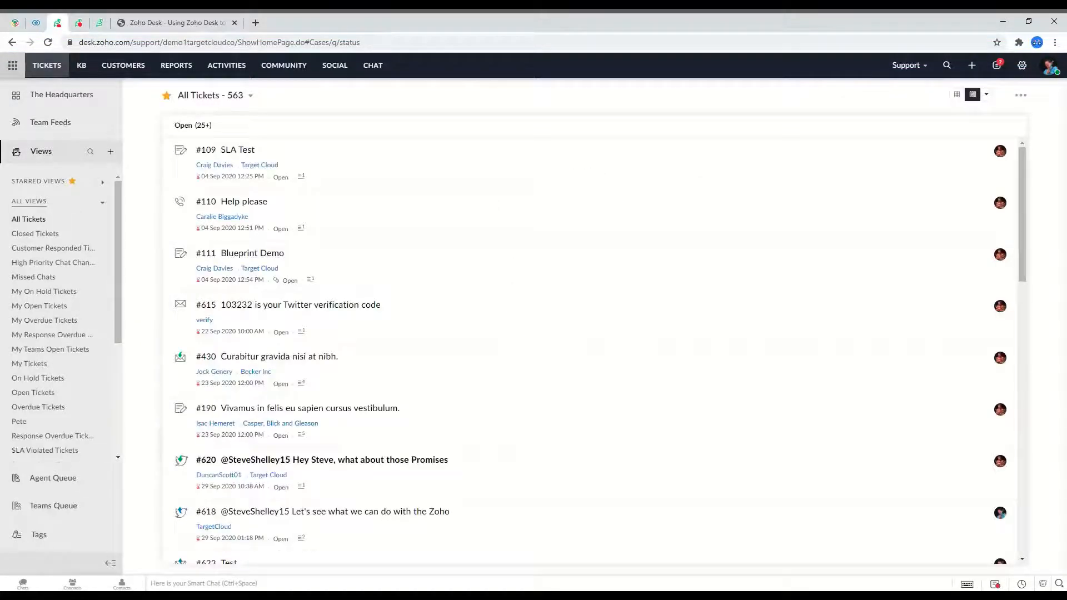
click(986, 94)
click(916, 175)
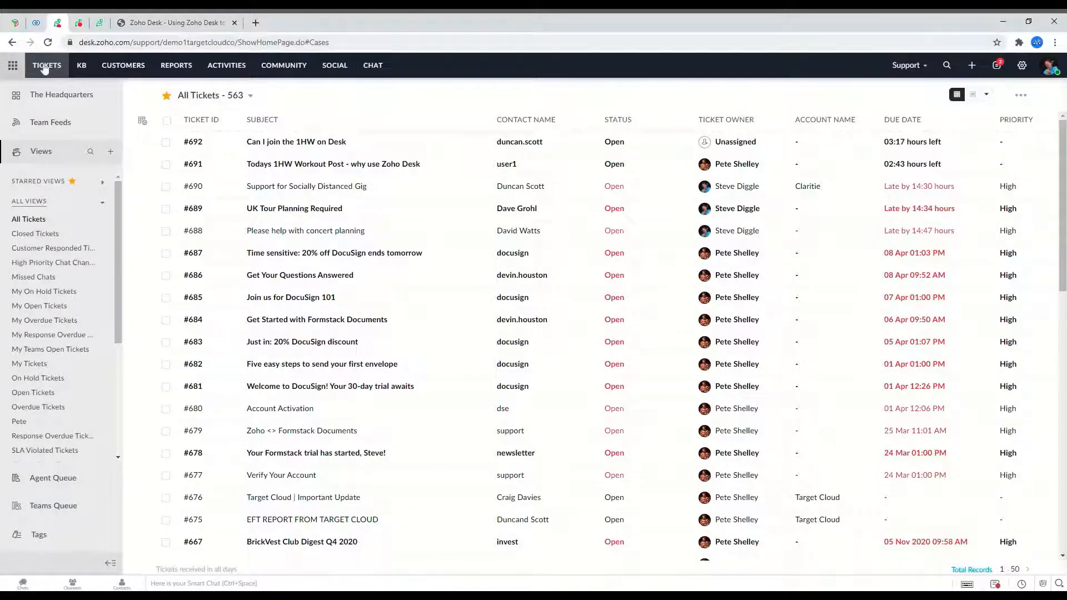
Step: Look through the KB, Customers, Reports, Activities, Community, Social and Chat modules in turn
click(83, 67)
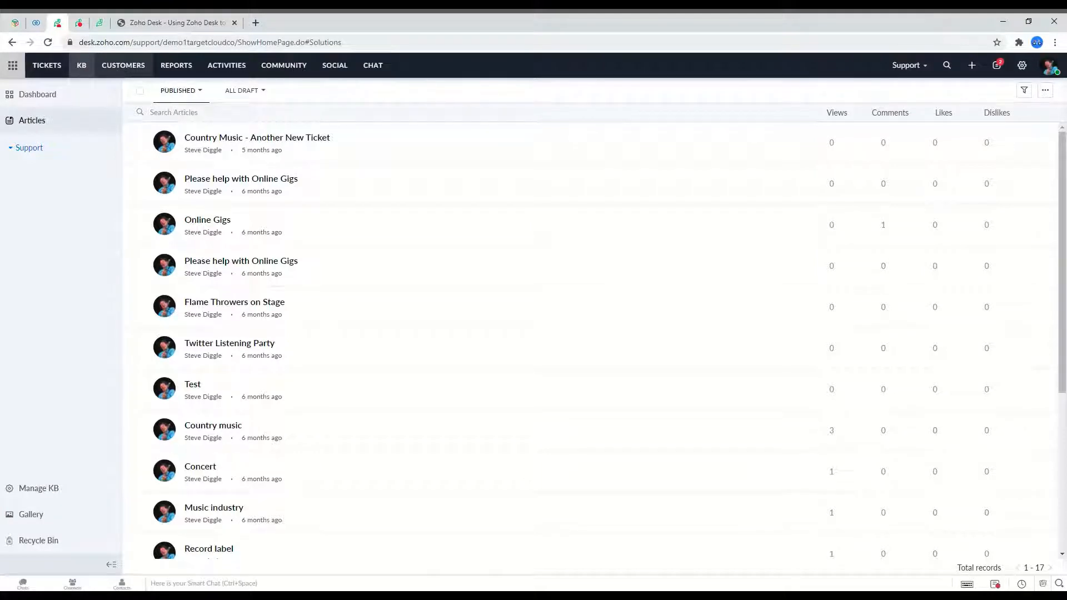
click(122, 65)
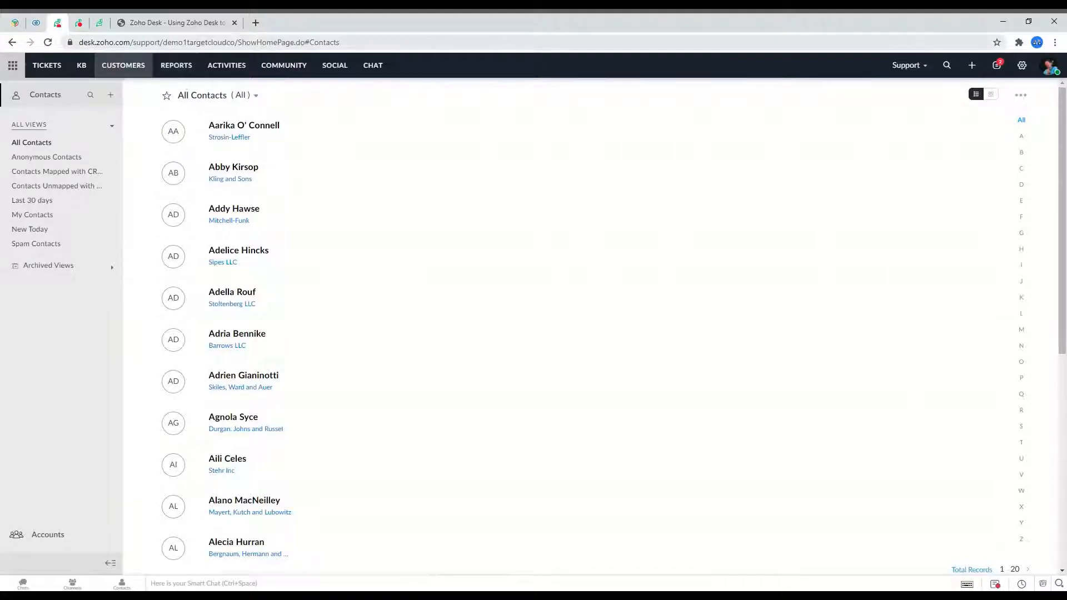
click(179, 65)
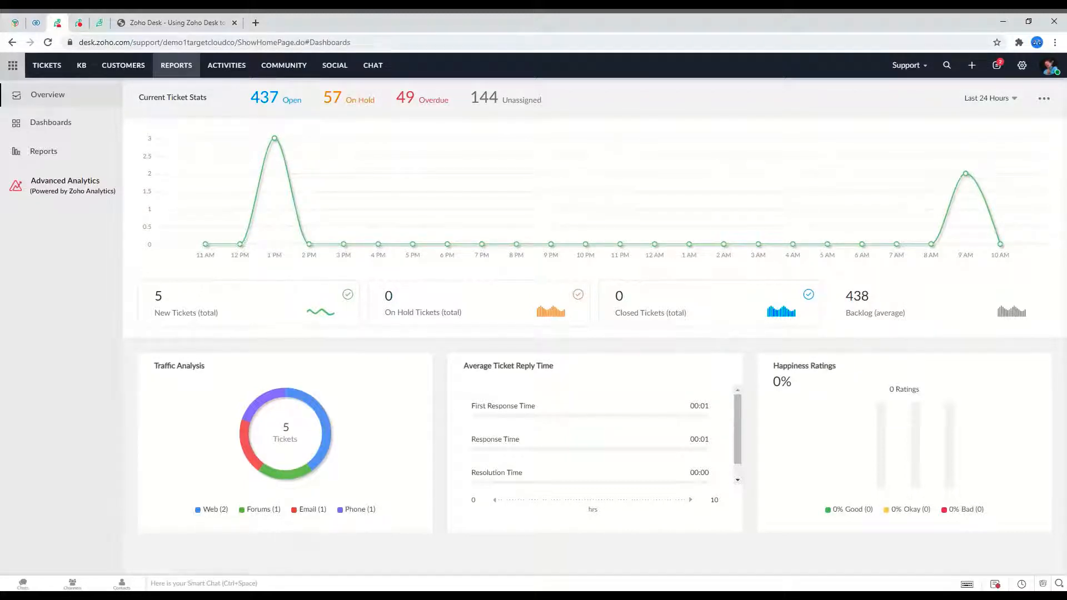
click(239, 73)
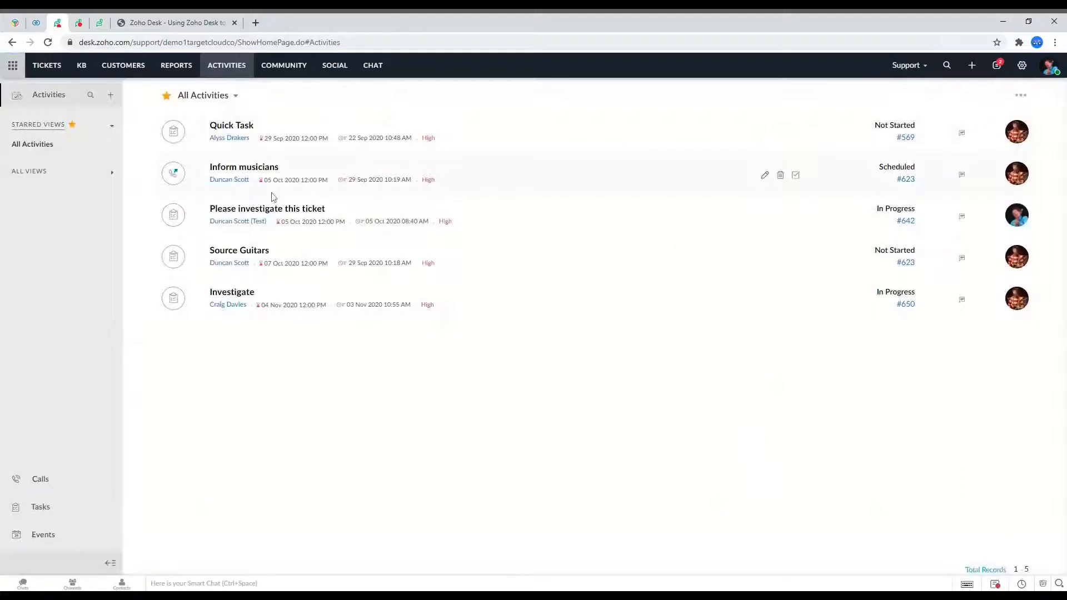
click(279, 78)
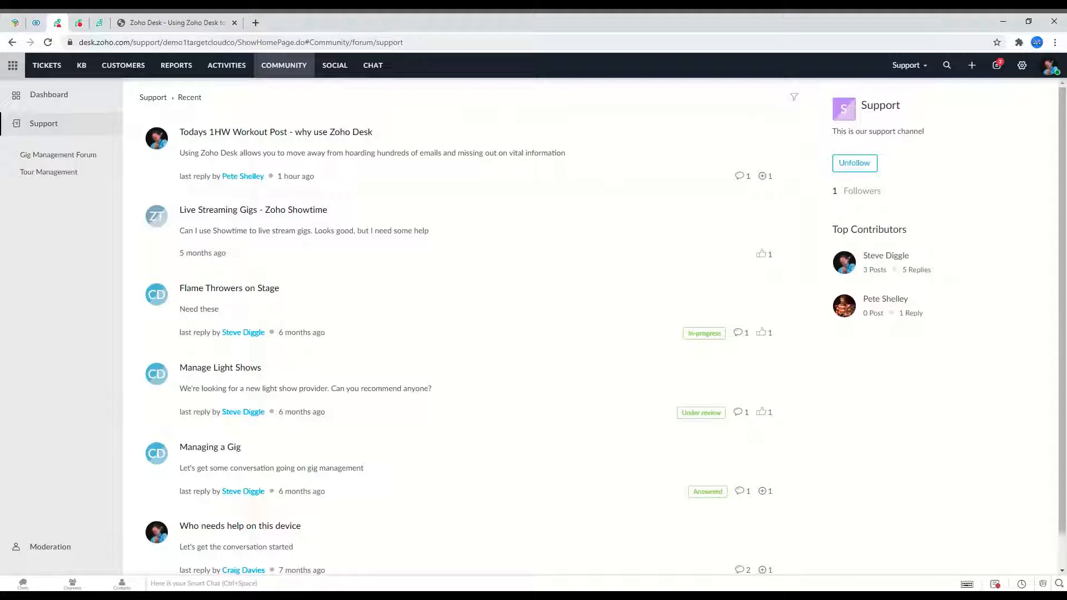
click(334, 68)
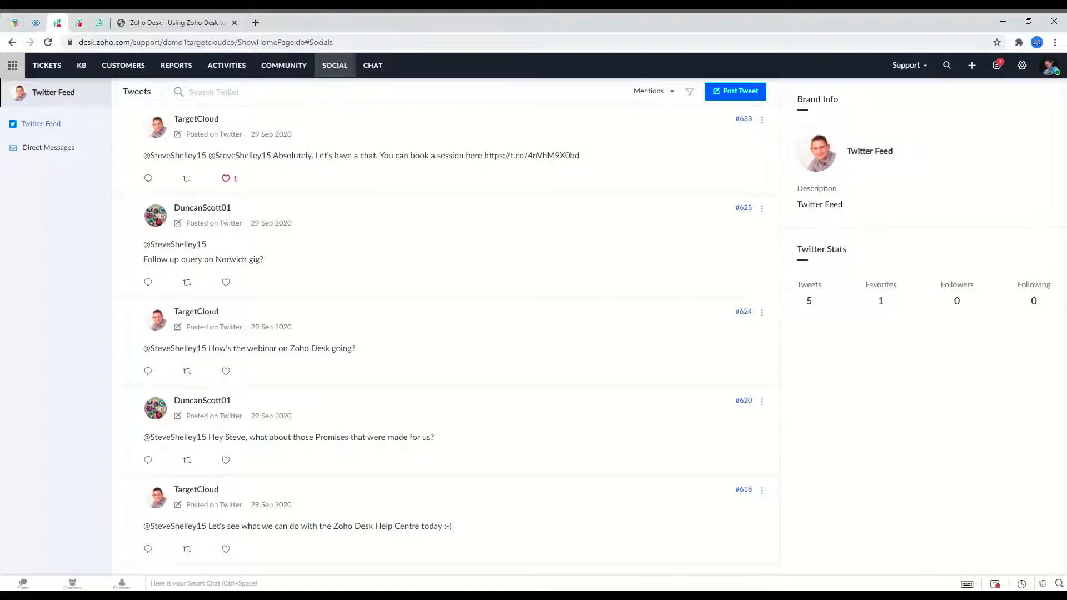
click(381, 69)
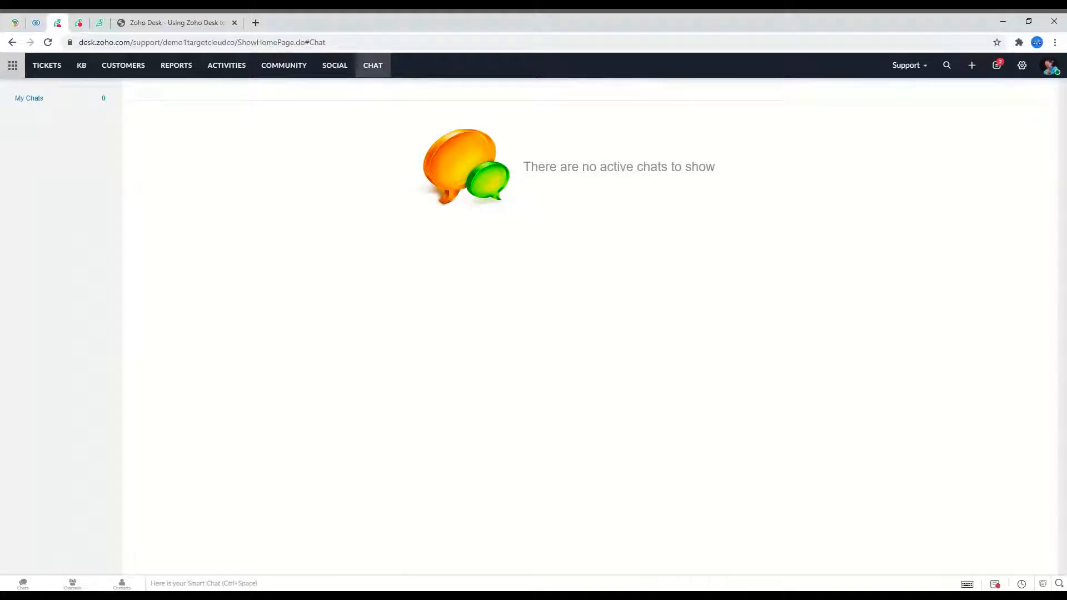
Step: Return to the tickets module and switch the department from Support to All Departments
click(58, 67)
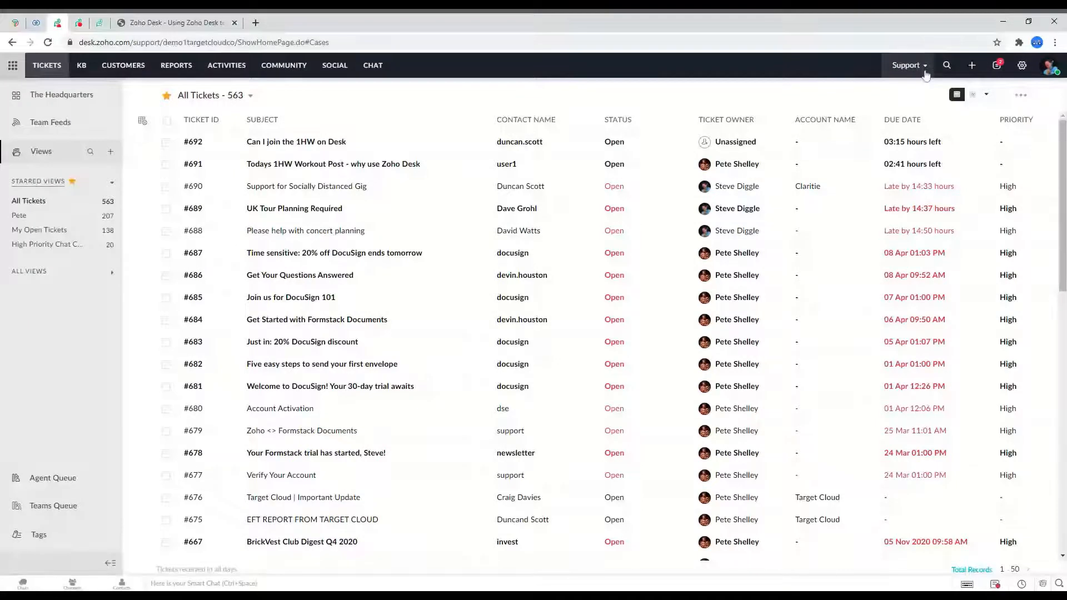
click(926, 73)
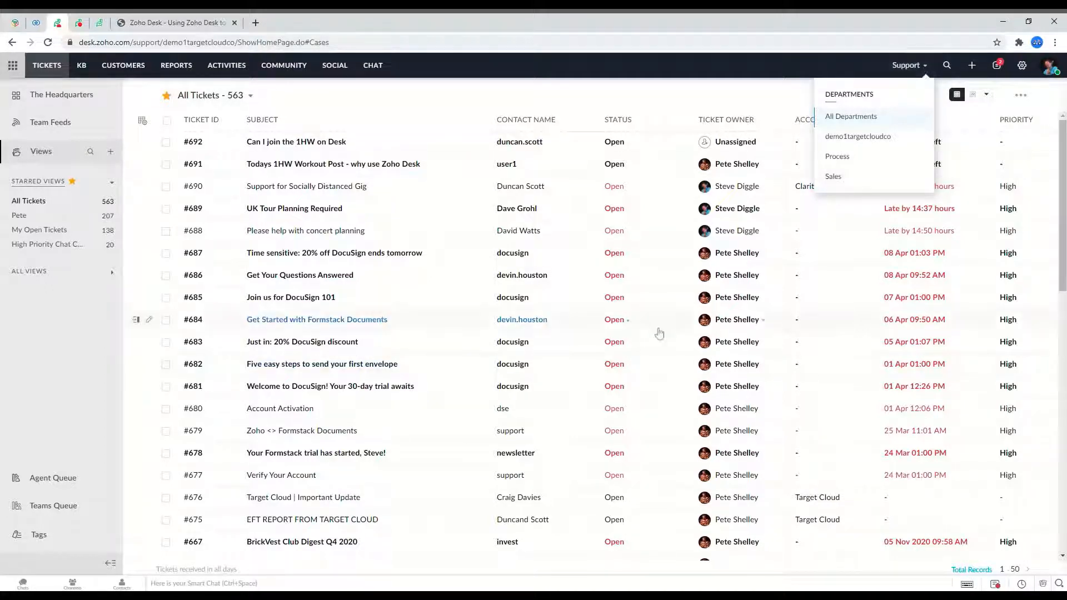
click(863, 121)
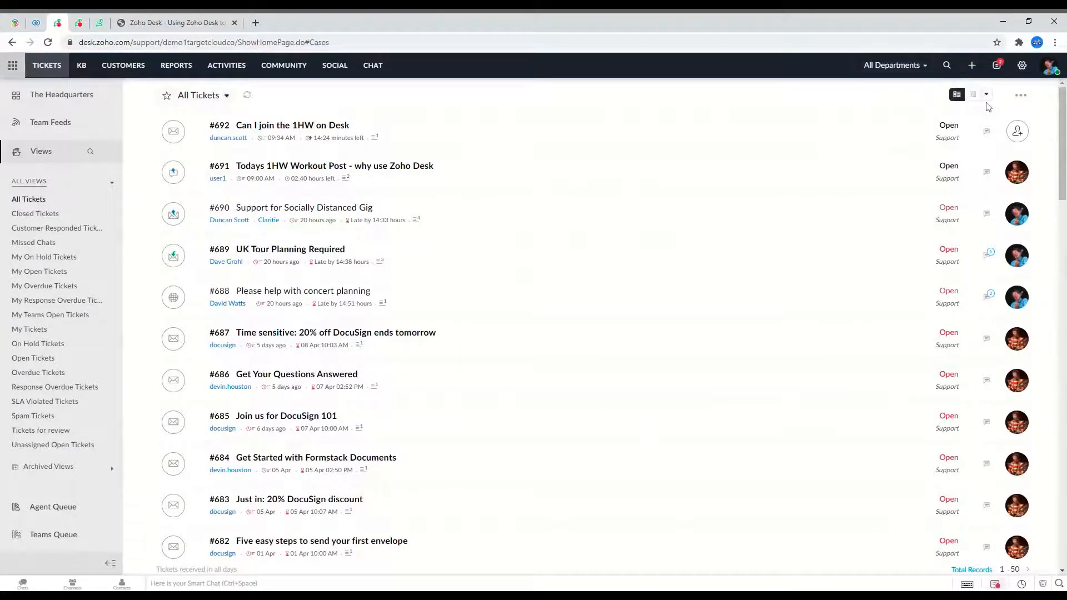
Step: Look at the Classic and Compact list layout options and switch the department back to Support
click(957, 95)
mouse_move(964, 102)
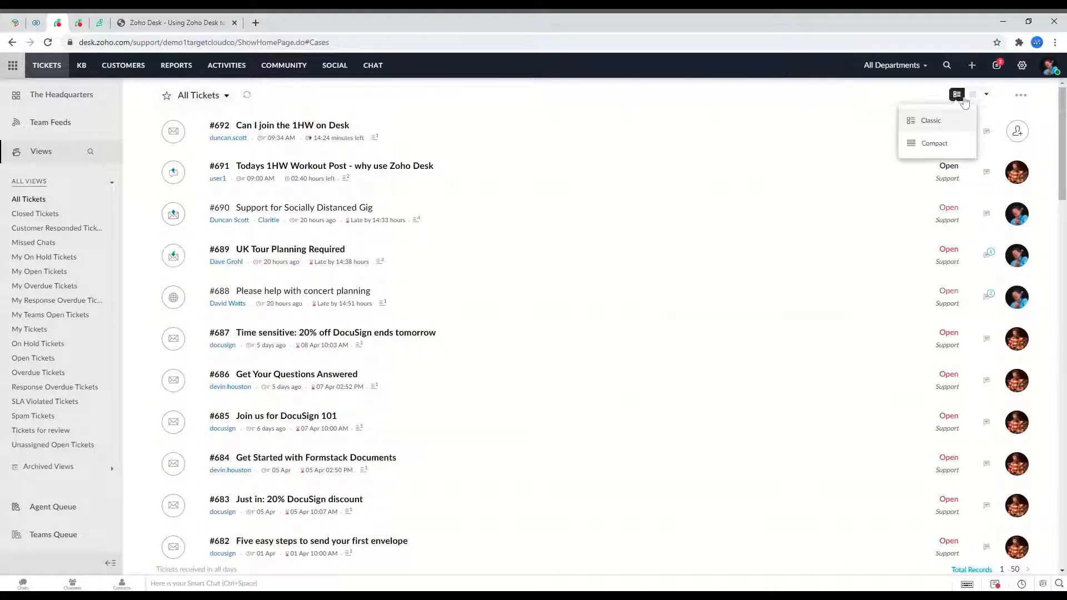
click(925, 66)
click(863, 180)
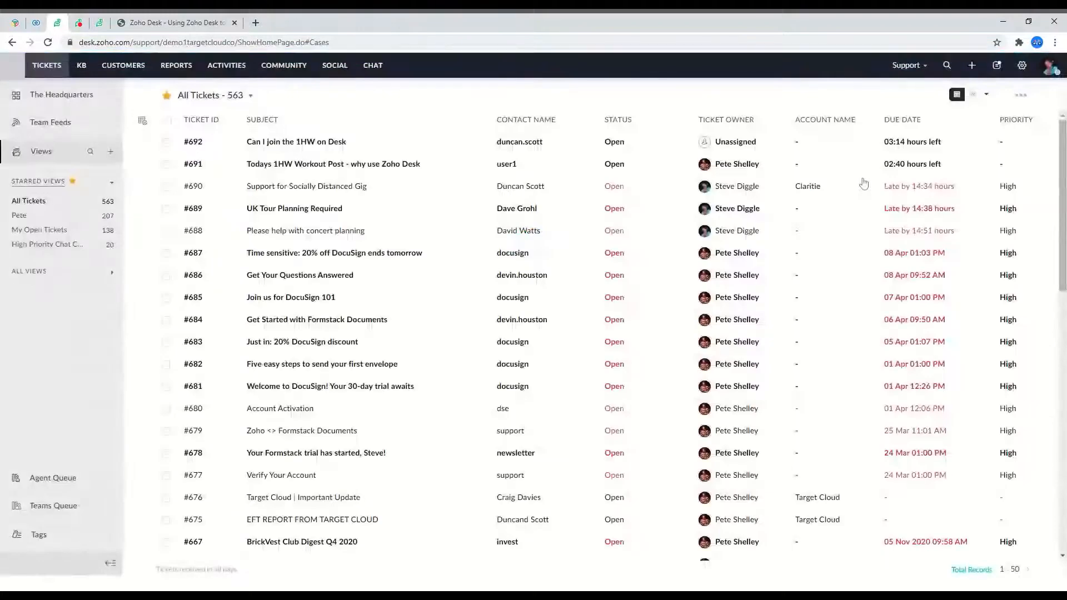
Step: Search the tickets for "gigs" and look through both pages of the full search results
click(946, 66)
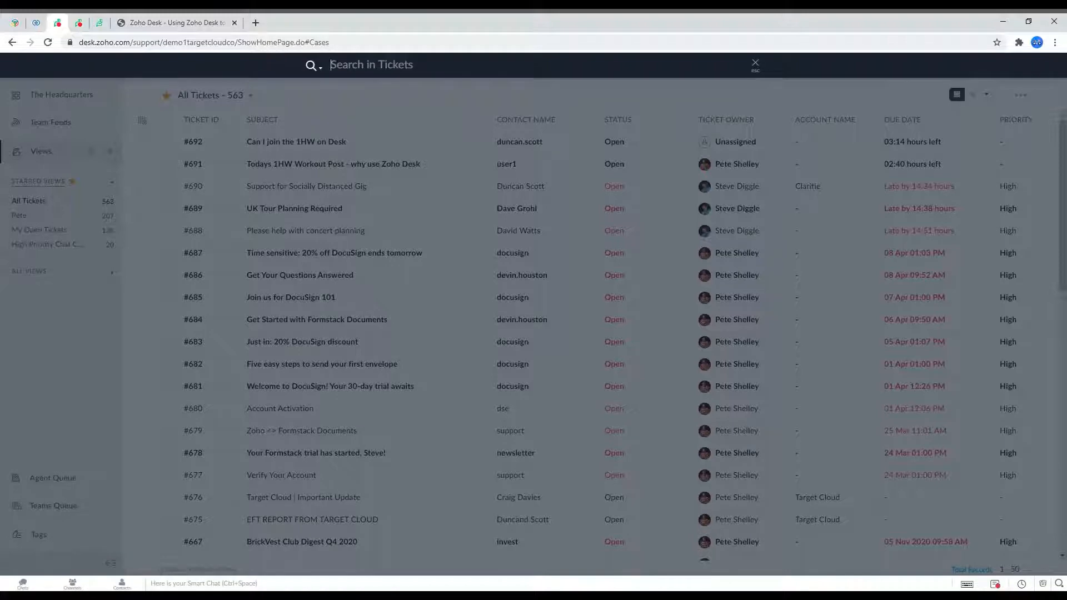
text(gigs)
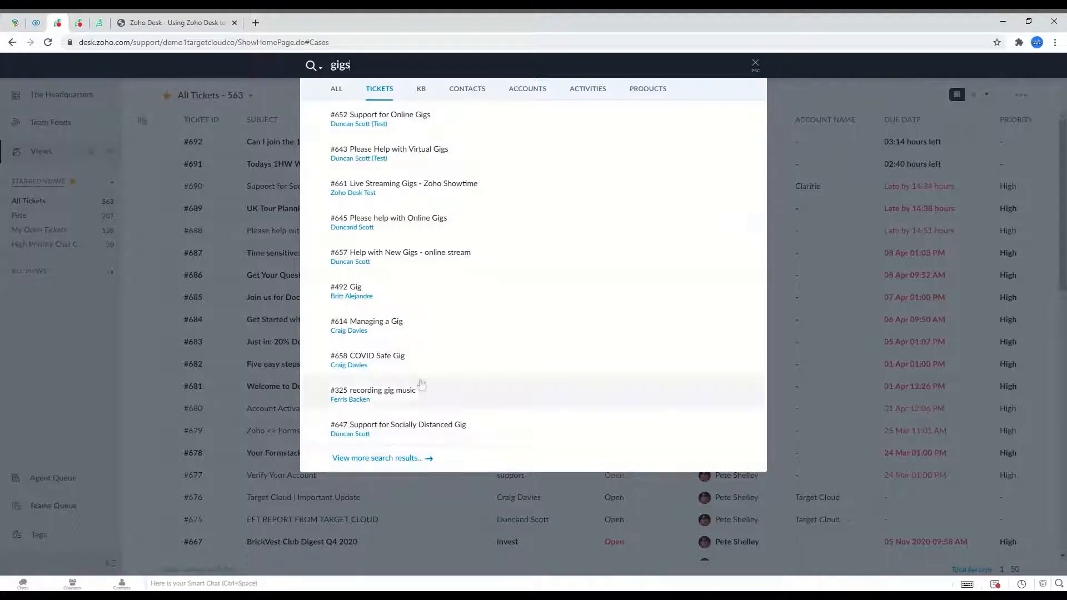
click(401, 461)
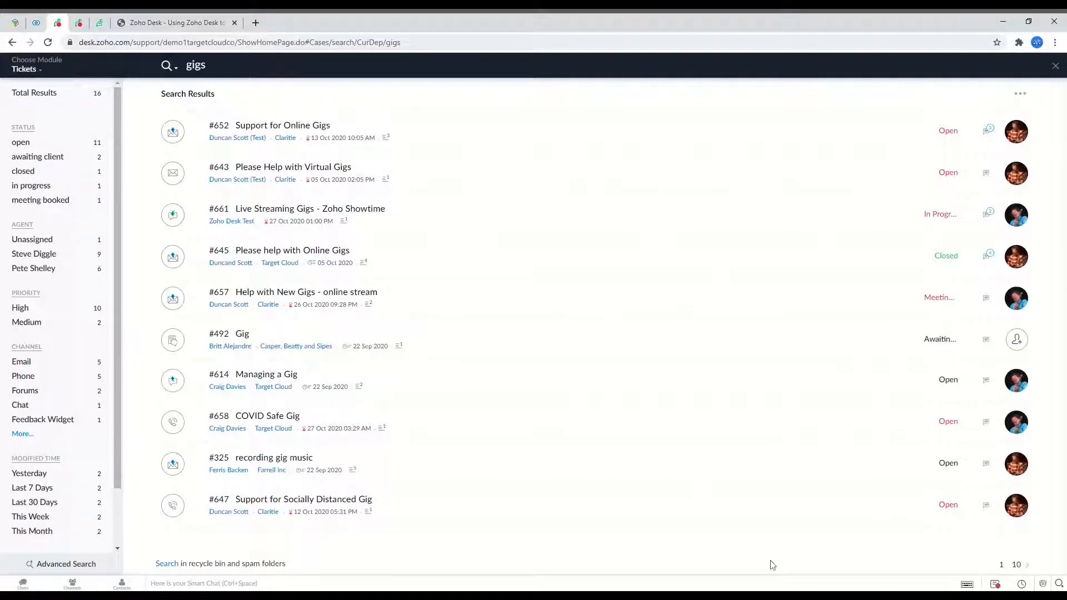
click(1027, 565)
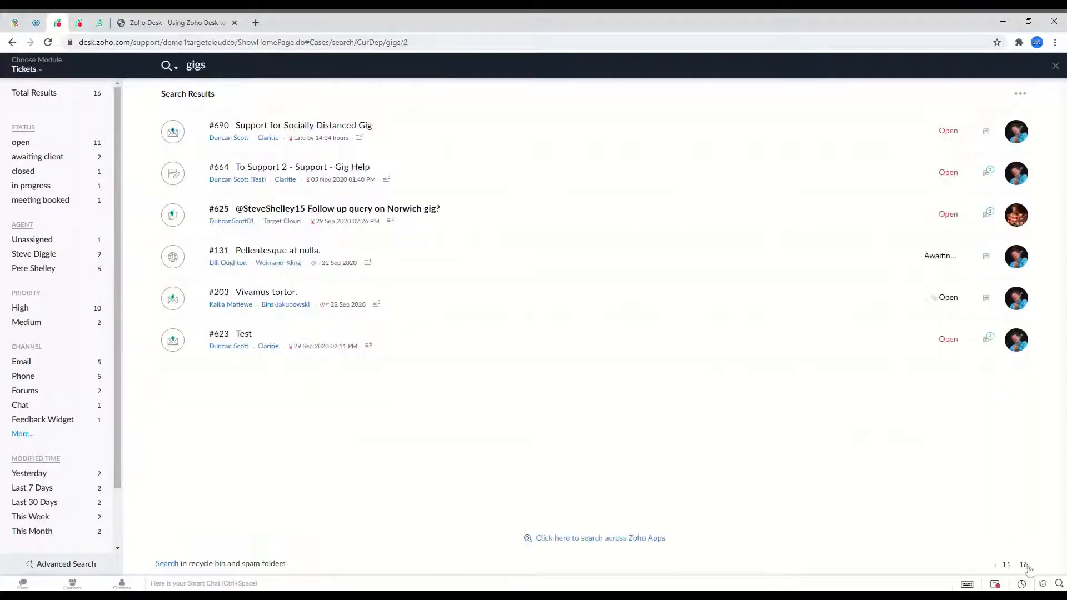
click(994, 566)
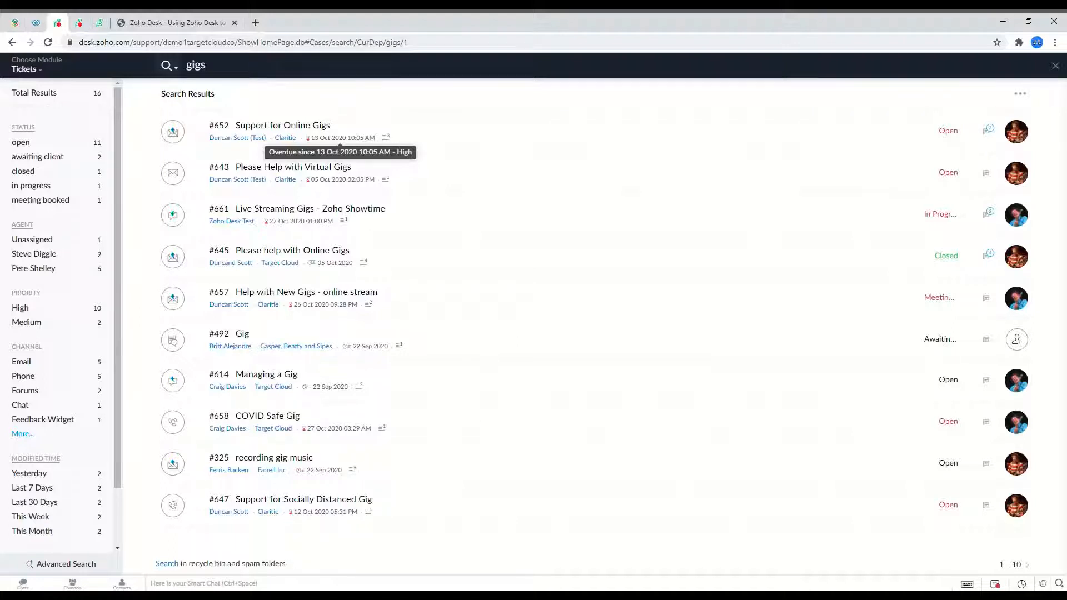
Step: Open the advanced ticket search and set its first criterion to Subject is "gigs"
click(168, 66)
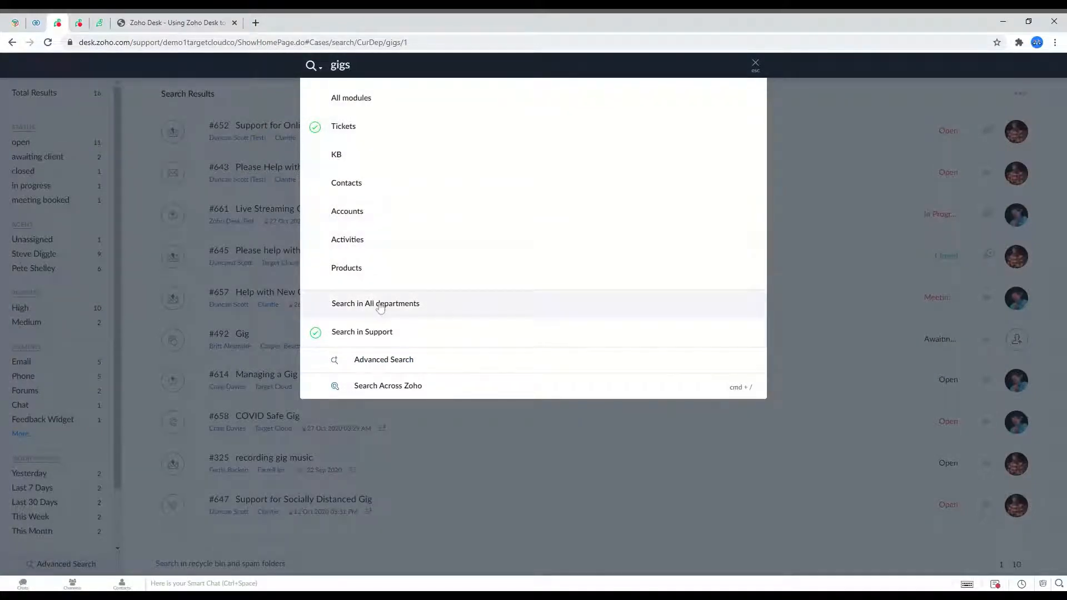
click(395, 365)
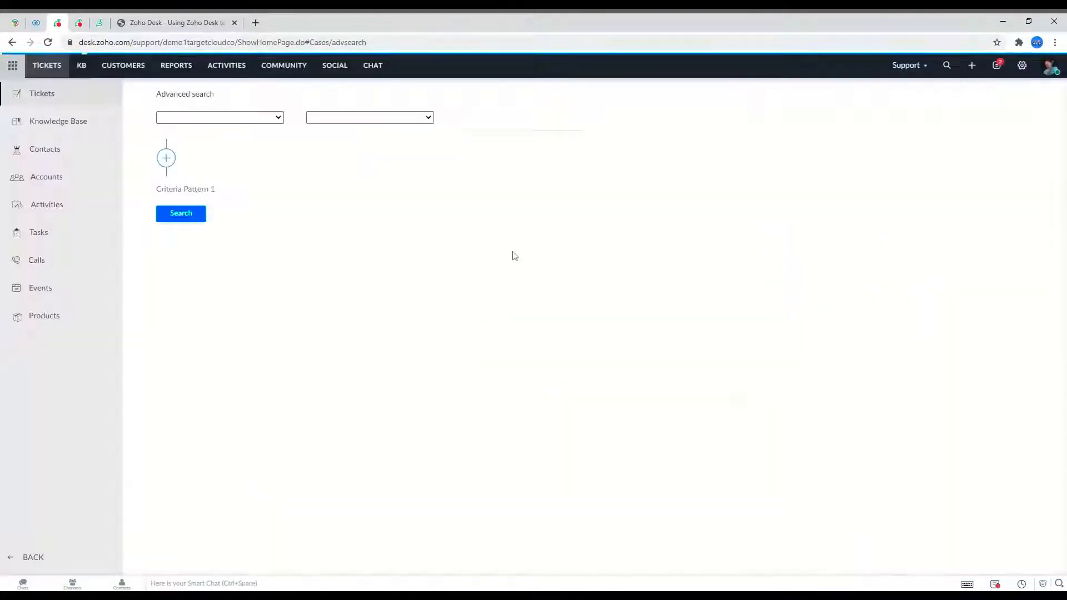
click(276, 120)
click(221, 206)
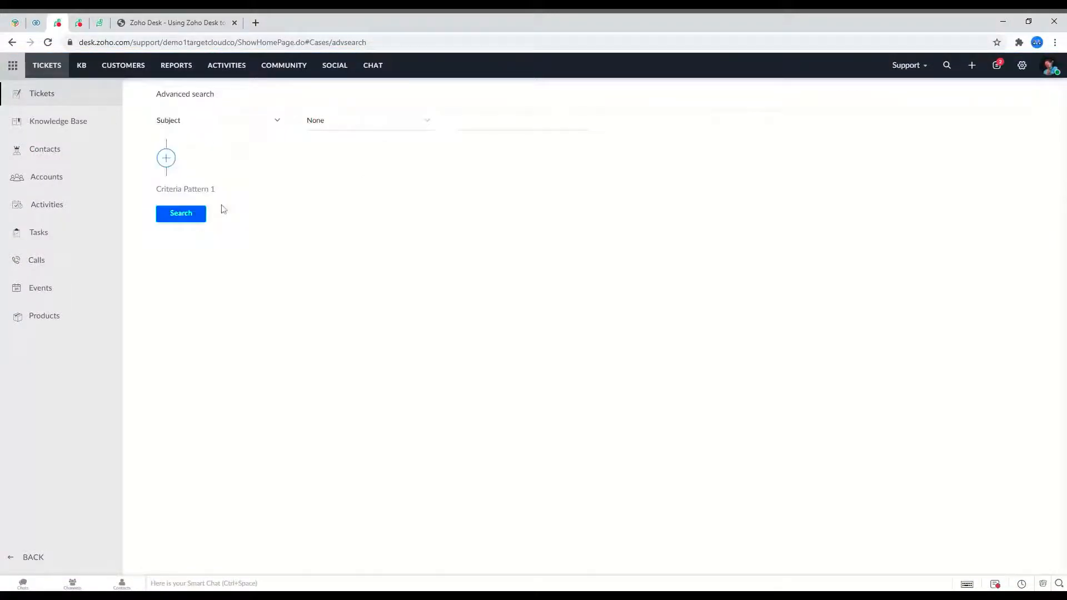
click(409, 128)
click(404, 143)
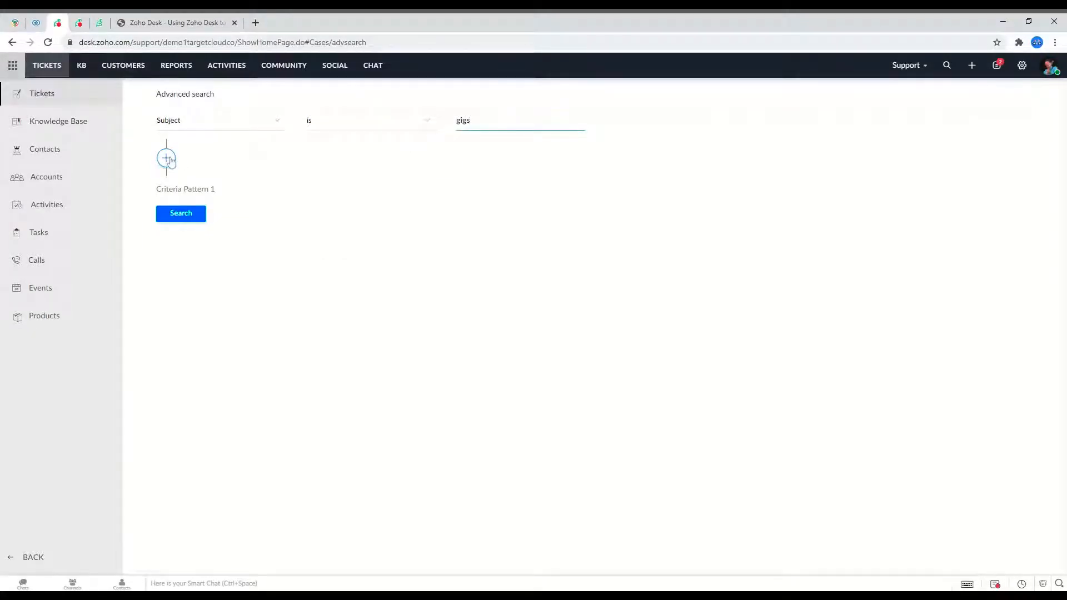
Step: Add a second search criterion joined with AND and look through the fields available for it
click(167, 159)
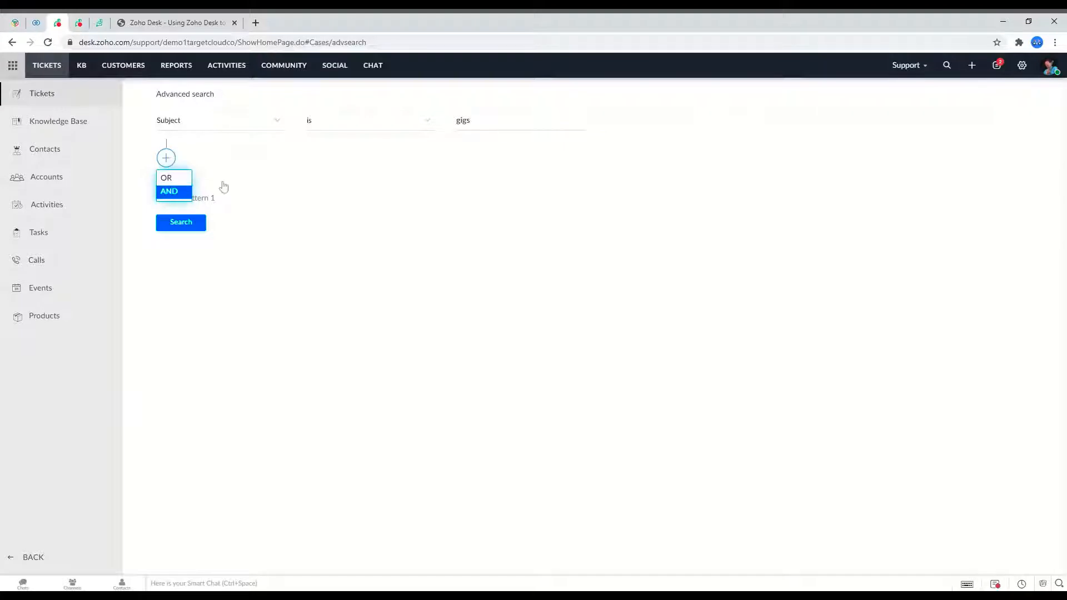
click(185, 192)
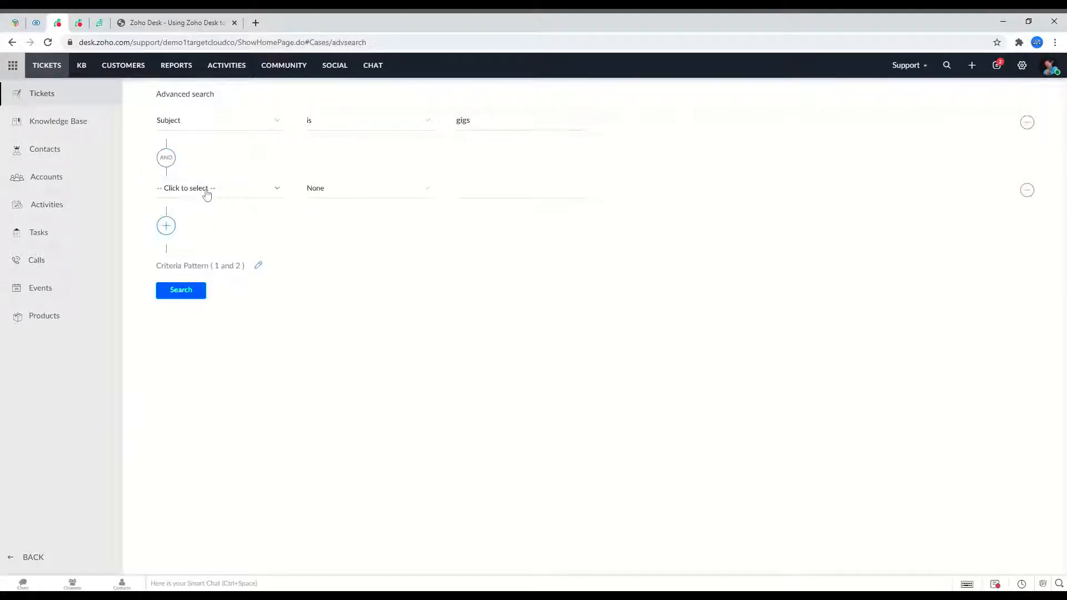
click(207, 191)
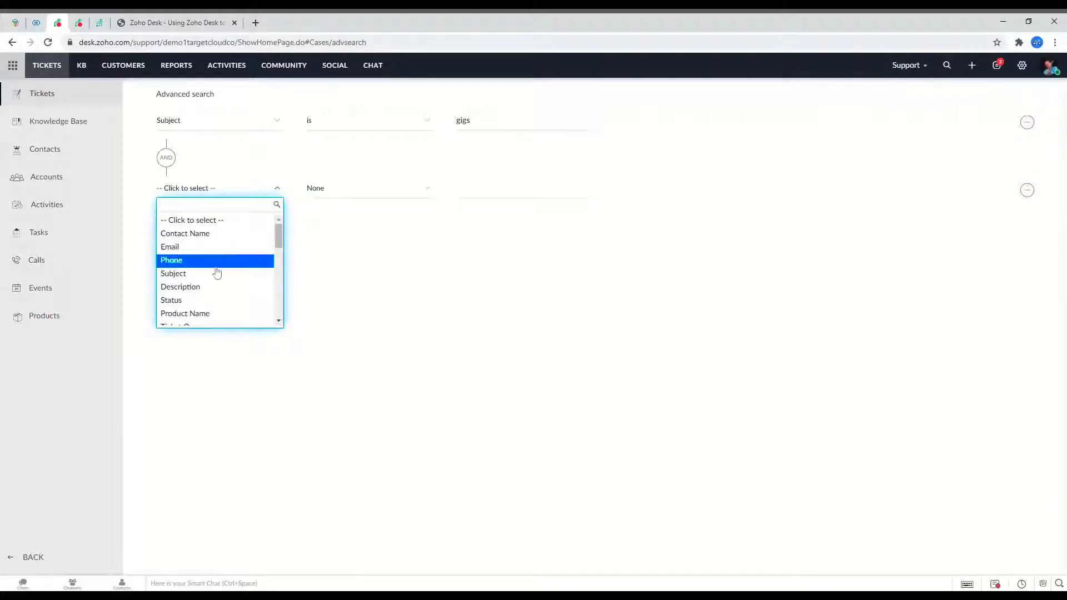
scroll(211, 238, down, 3)
scroll(209, 278, up, 2)
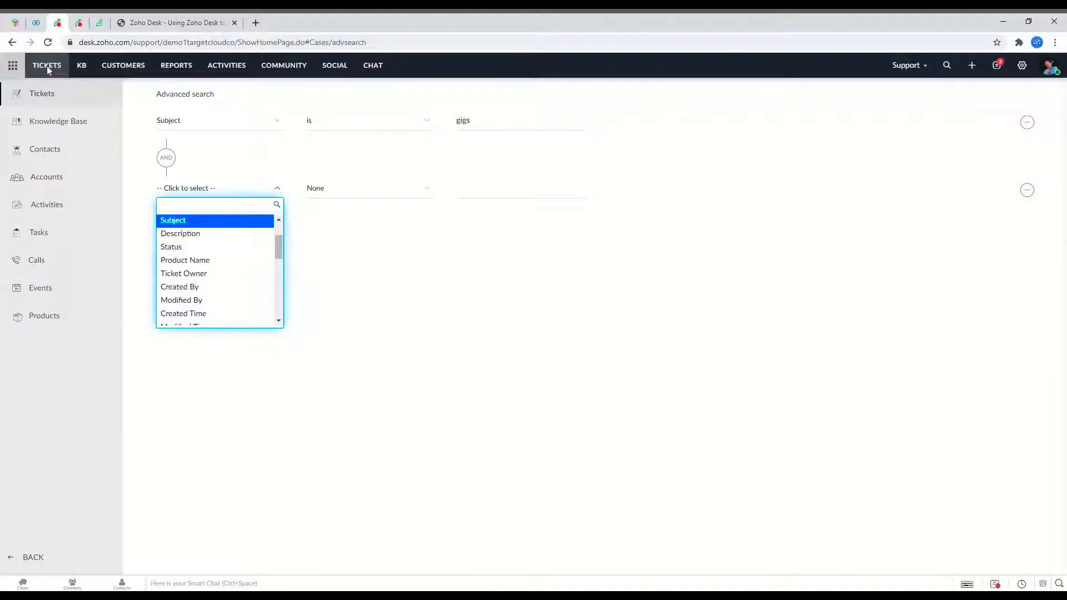
Step: Leave the advanced search and close the "gigs" search results
click(12, 561)
click(34, 563)
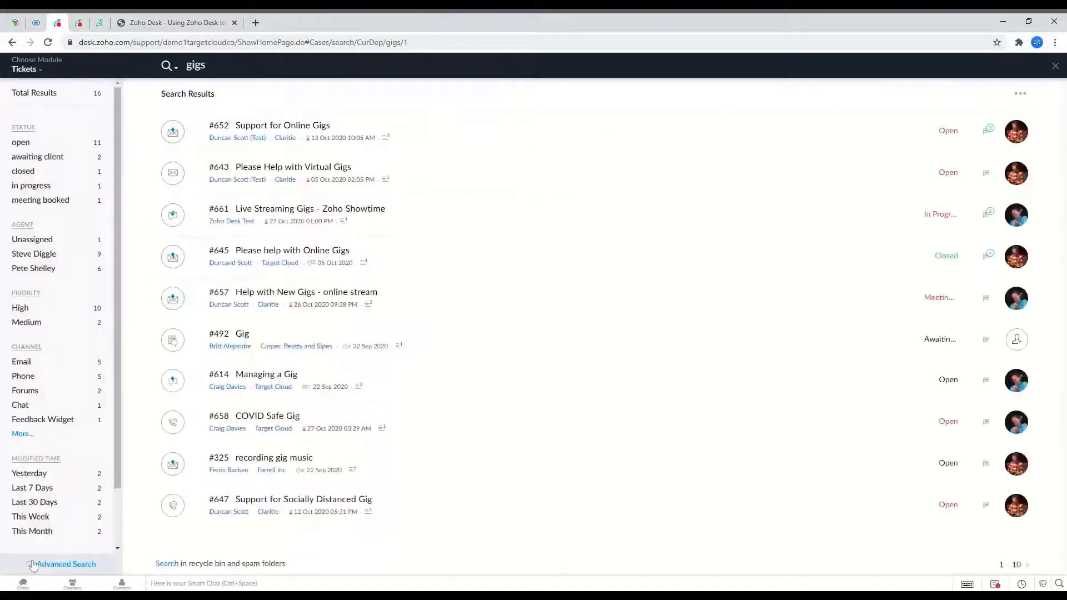
click(1055, 67)
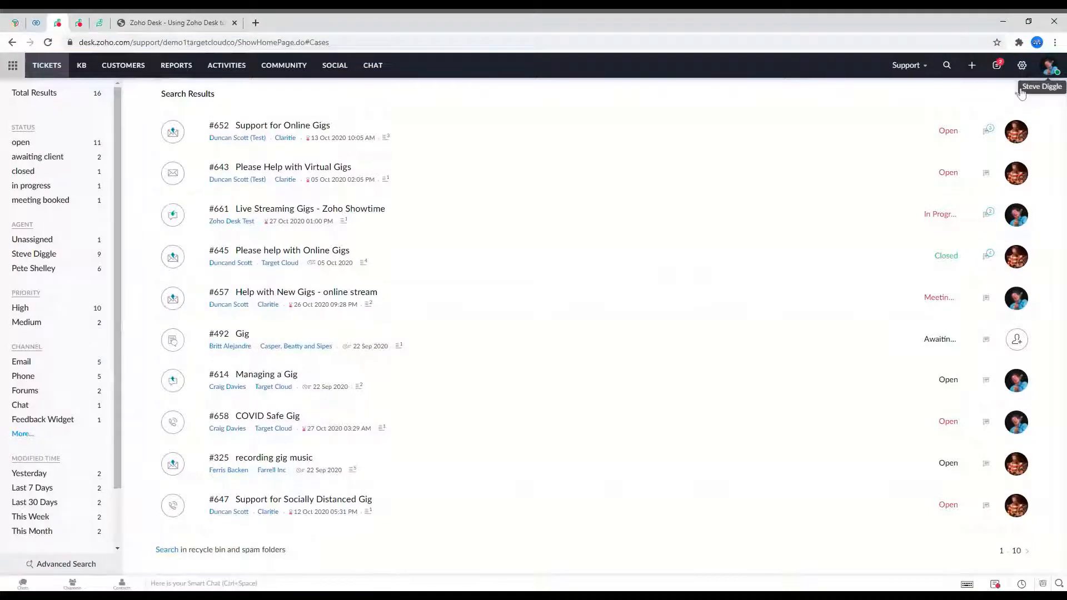
Step: Start a new ticket in the Support department and choose the first matching contact from the Claritie account
click(979, 79)
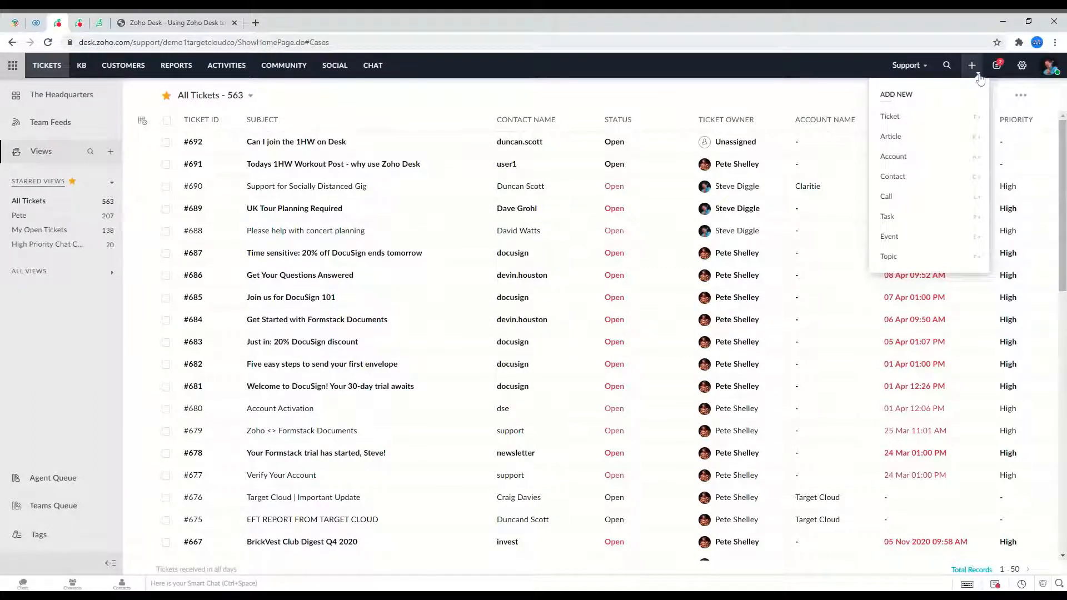
click(890, 116)
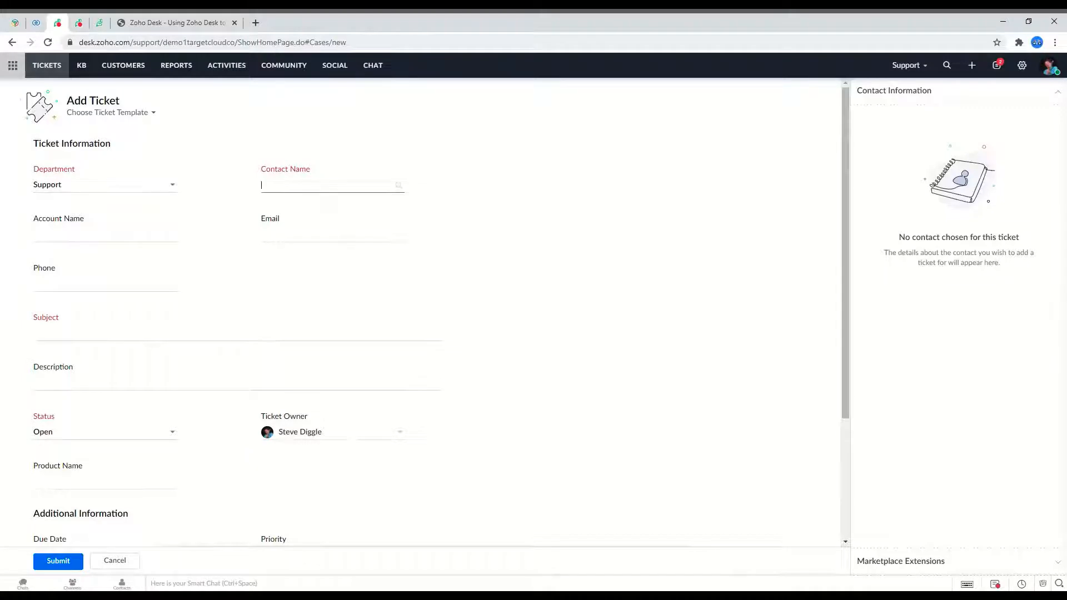
text(dunca)
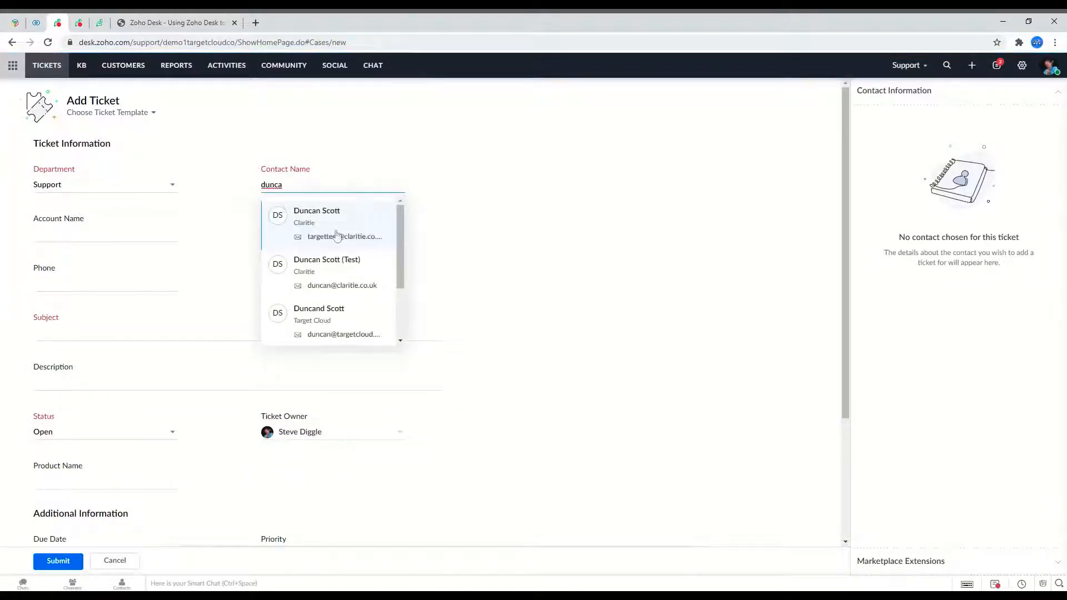
mouse_move(401, 221)
mouse_down()
mouse_move(414, 293)
mouse_move(393, 217)
mouse_up()
click(359, 229)
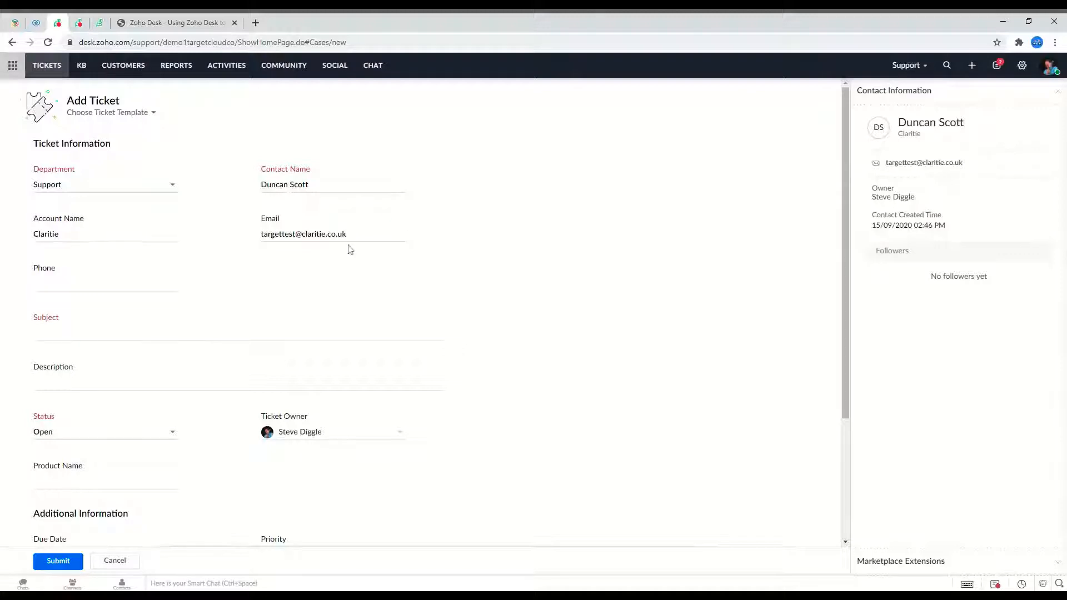
Step: Enter "Subject" as the new ticket's subject and "Description" as its description
scroll(155, 361, down, 3)
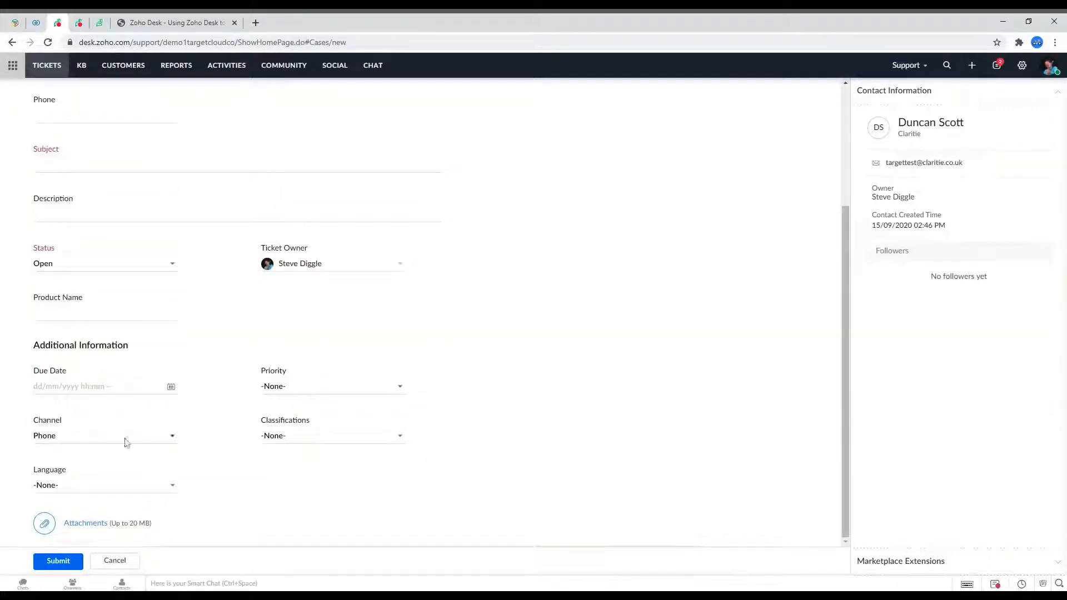
scroll(164, 377, up, 3)
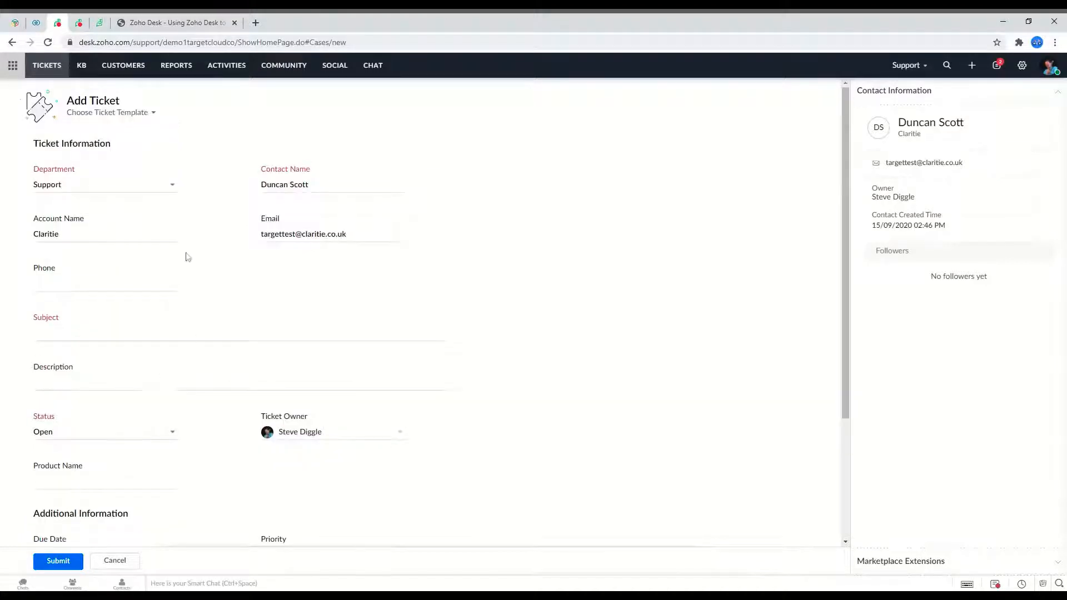
scroll(309, 258, down, 2)
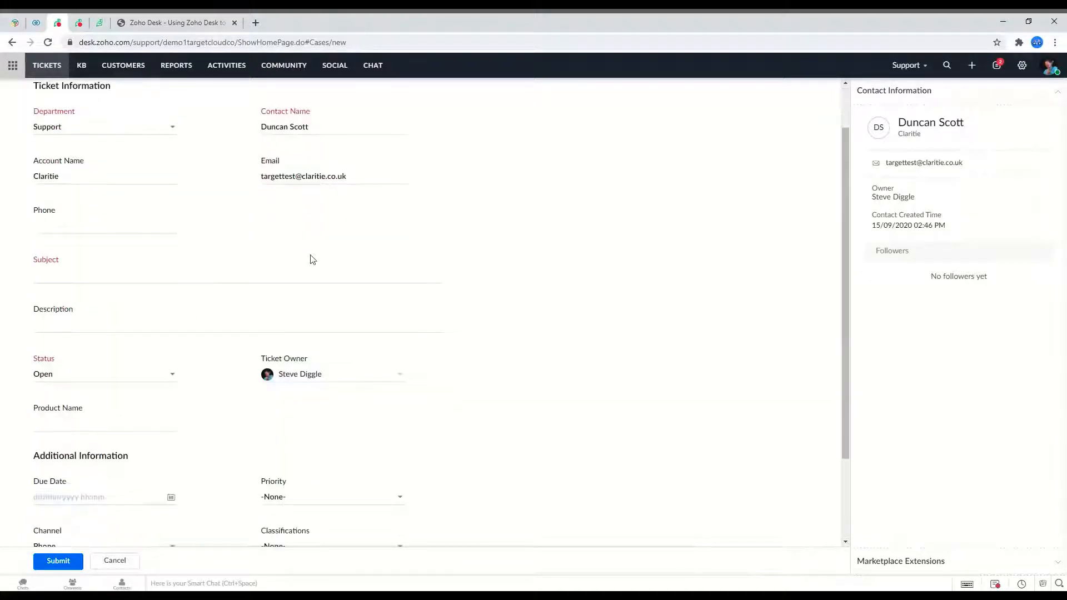
click(62, 234)
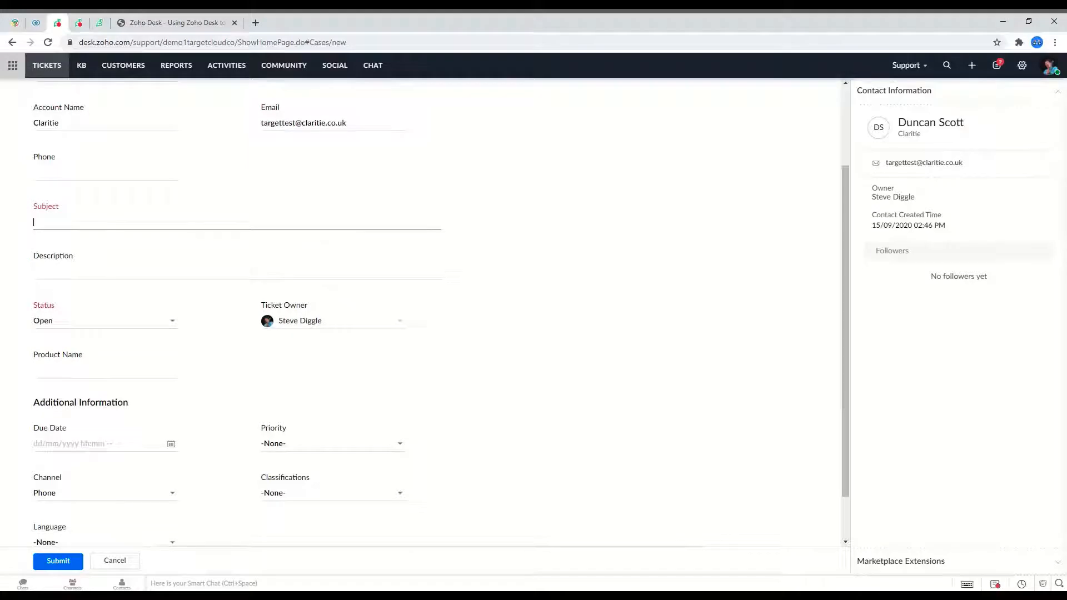
text(Sub)
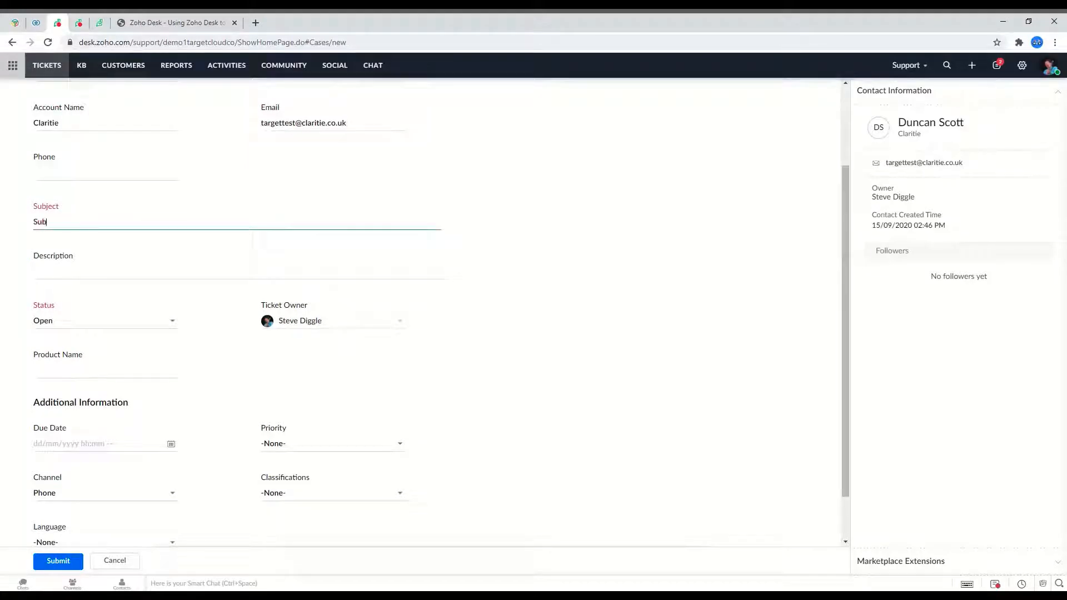
text(ject)
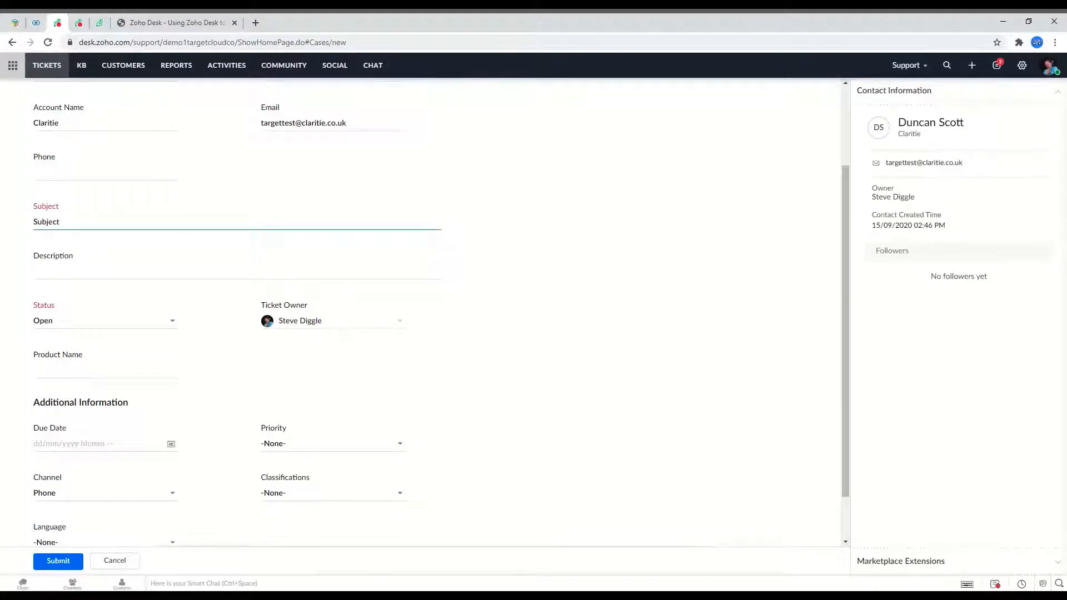
click(79, 273)
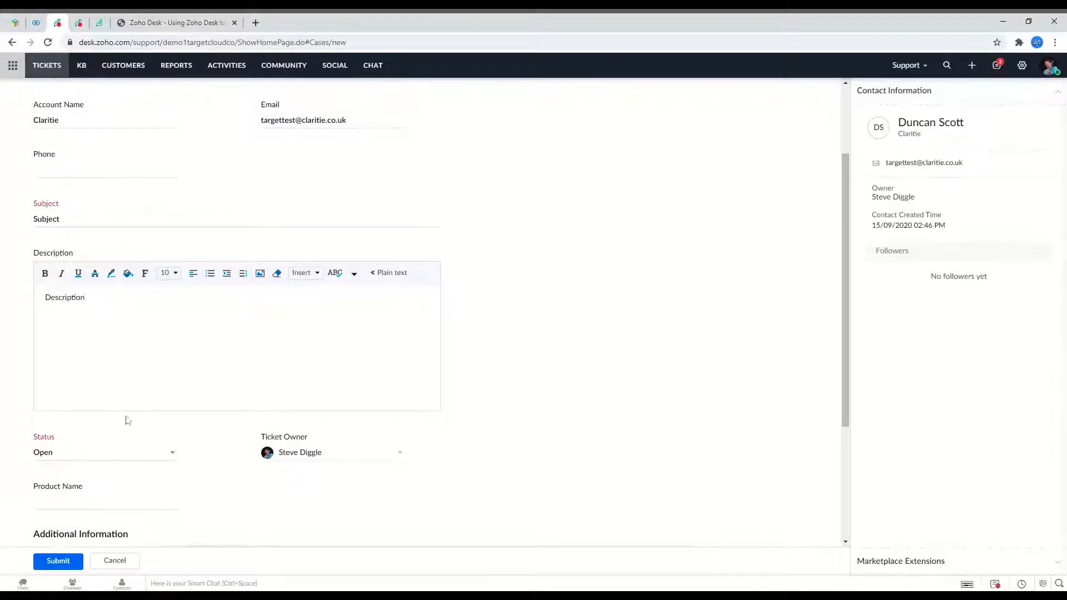
Step: Look at the status options available for the new ticket, leaving the status as Open
scroll(126, 422, down, 3)
click(139, 293)
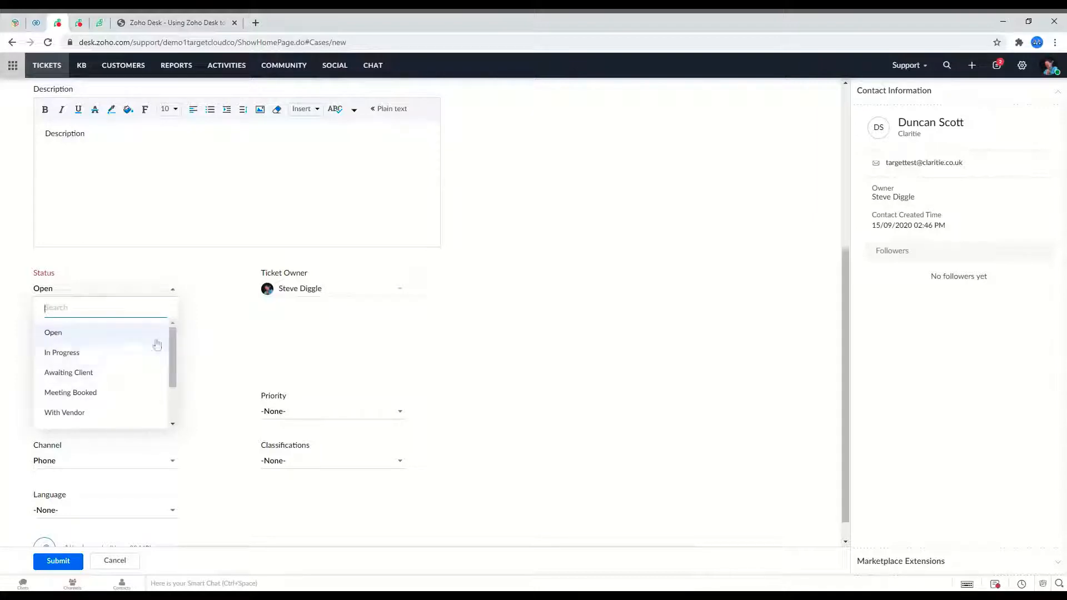
mouse_move(173, 358)
mouse_down()
mouse_move(173, 409)
mouse_move(181, 353)
mouse_up()
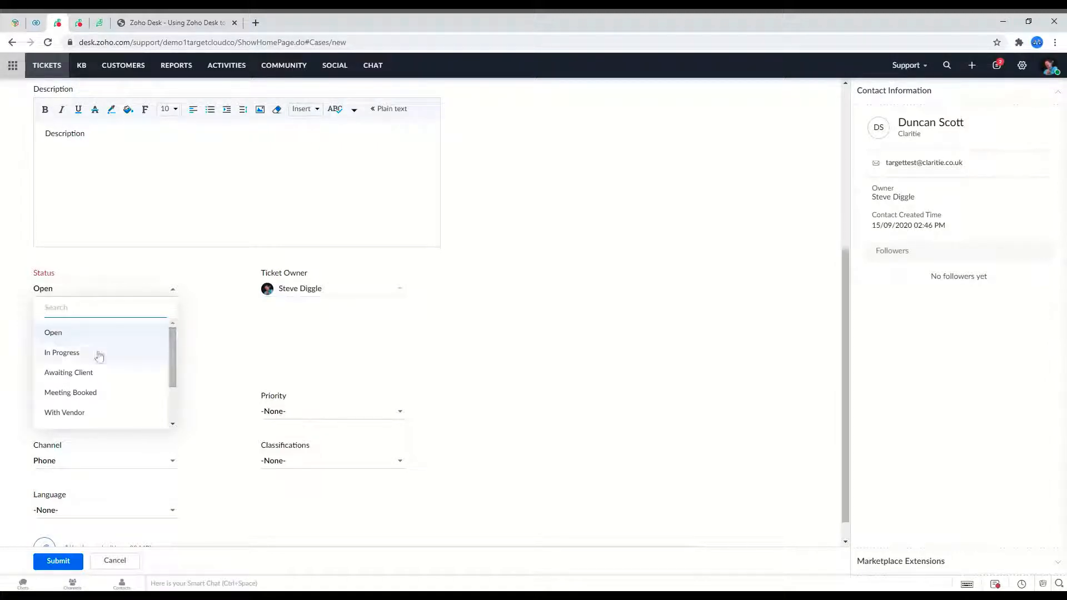
click(220, 321)
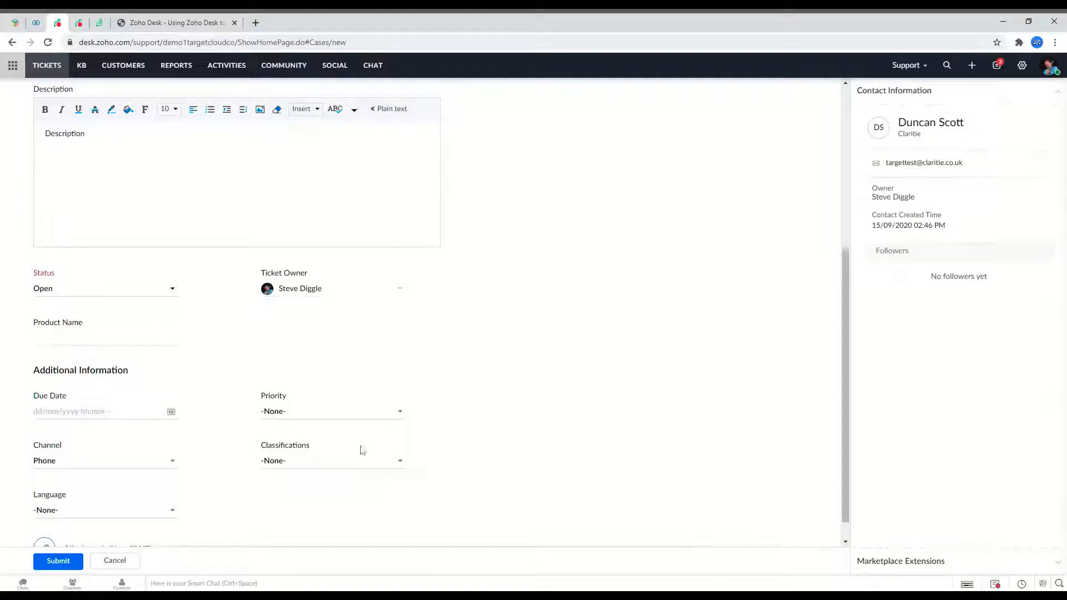
Step: Review the whole ticket form, including the additional information fields, and cancel the new ticket
scroll(362, 450, up, 3)
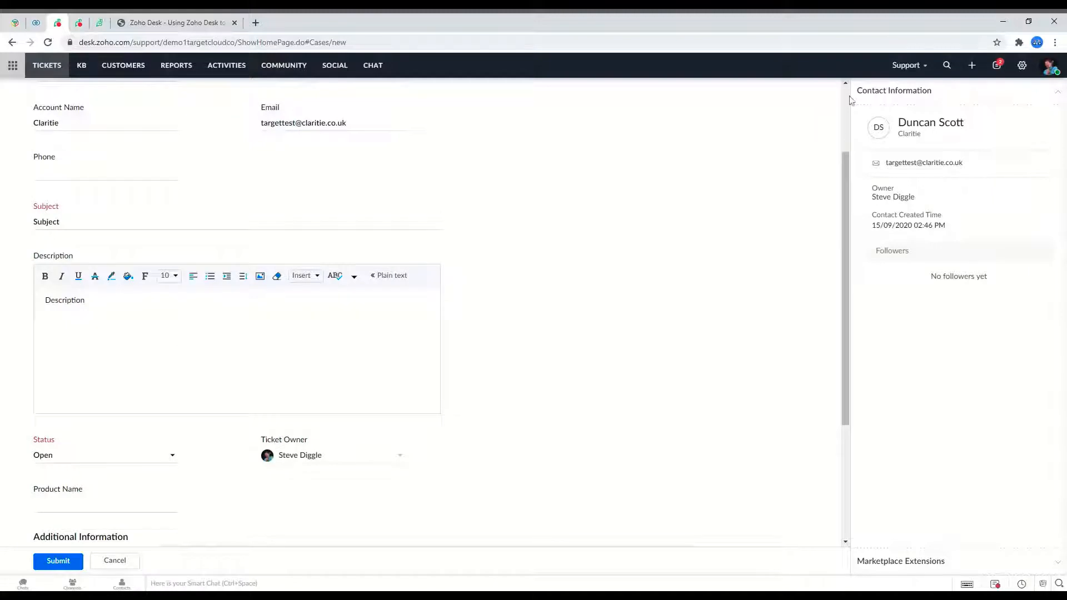
scroll(451, 210, down, 1)
scroll(452, 209, down, 2)
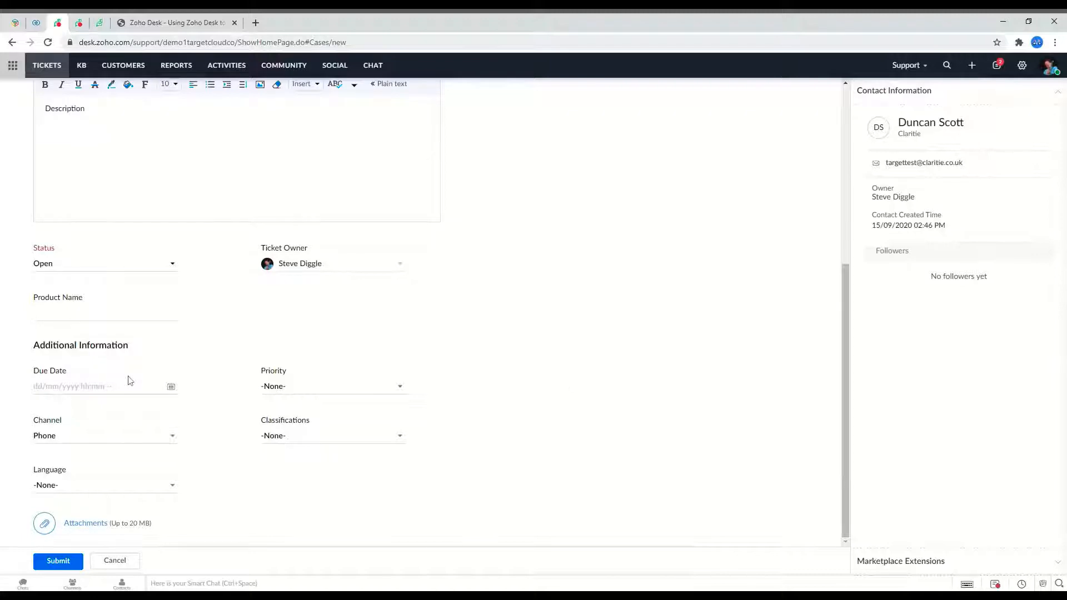
scroll(129, 361, up, 3)
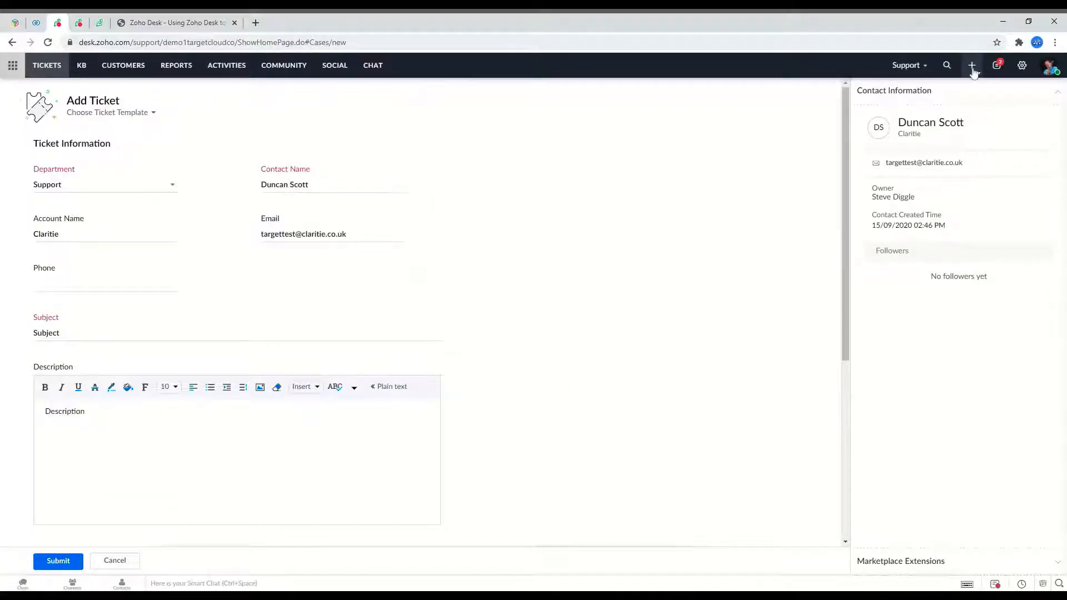
click(119, 560)
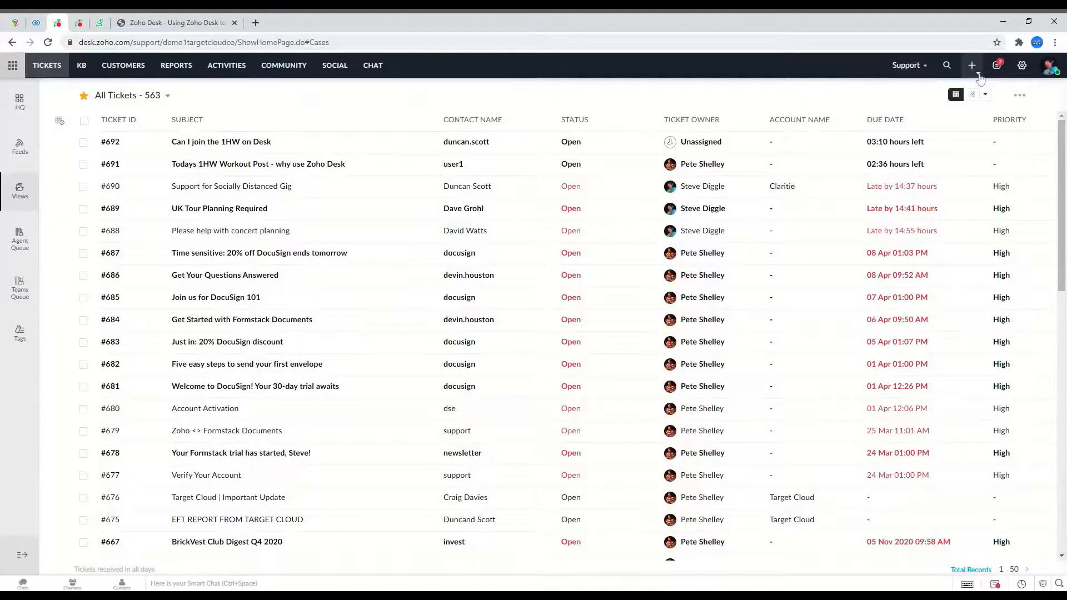
Step: Review the recent notifications and the setup and configuration options, closing each overview to return to the ticket list
mouse_move(980, 79)
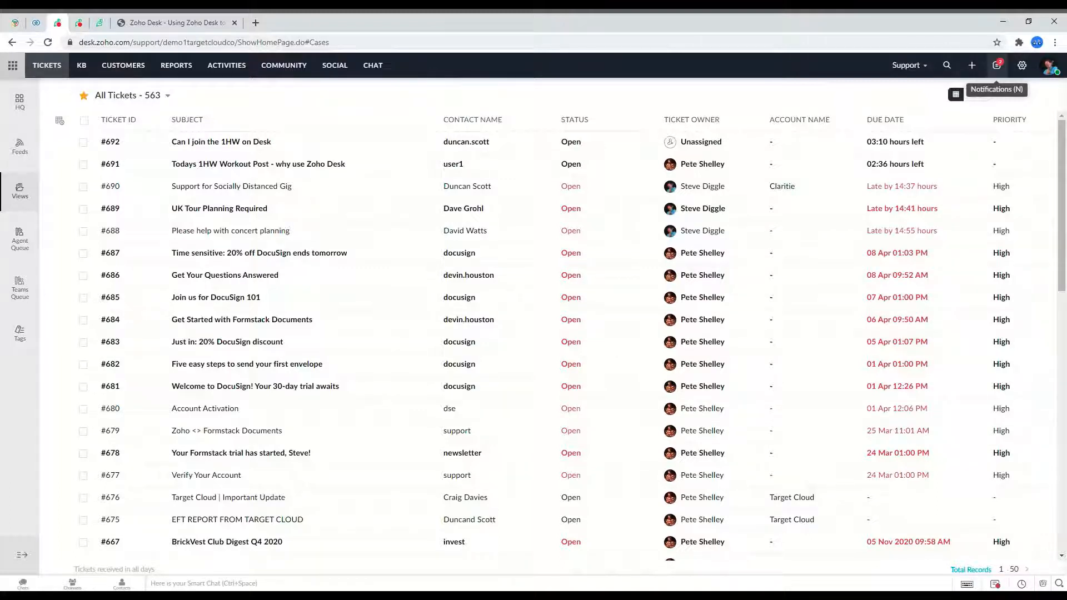
click(996, 66)
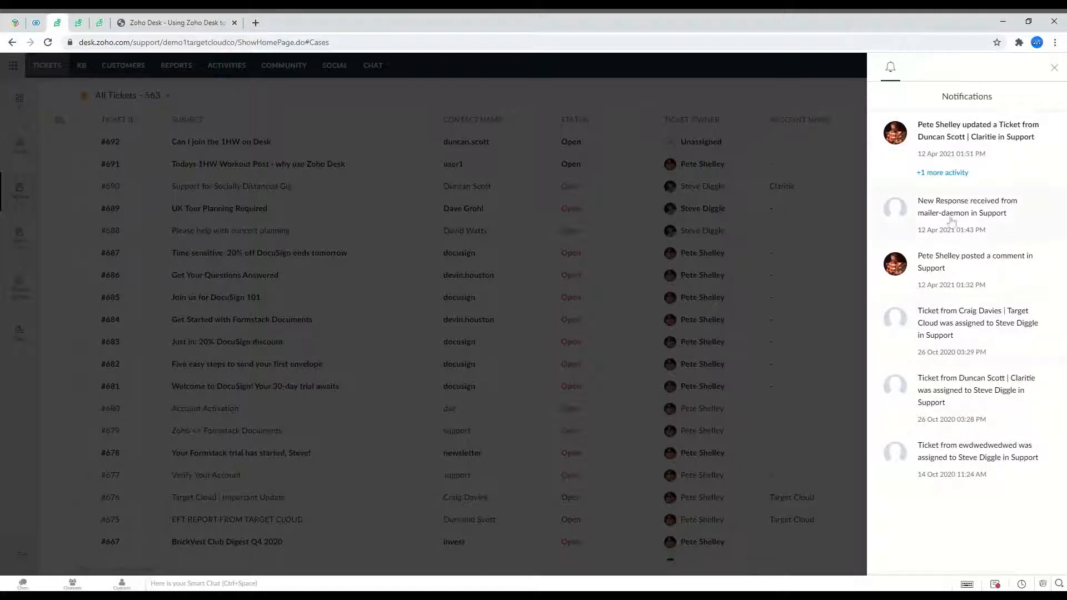
click(1054, 69)
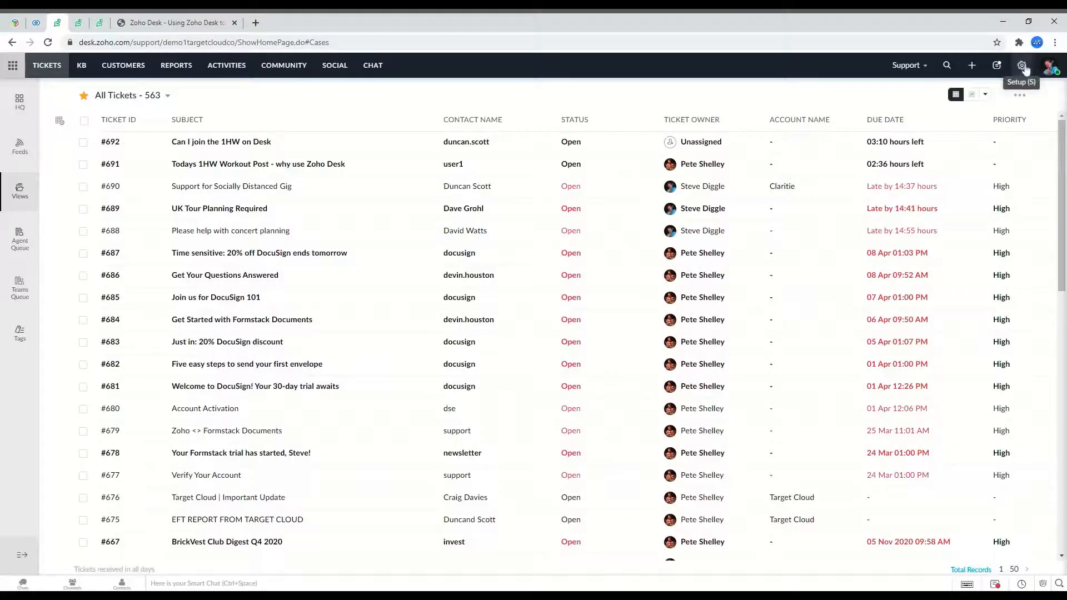
click(1022, 66)
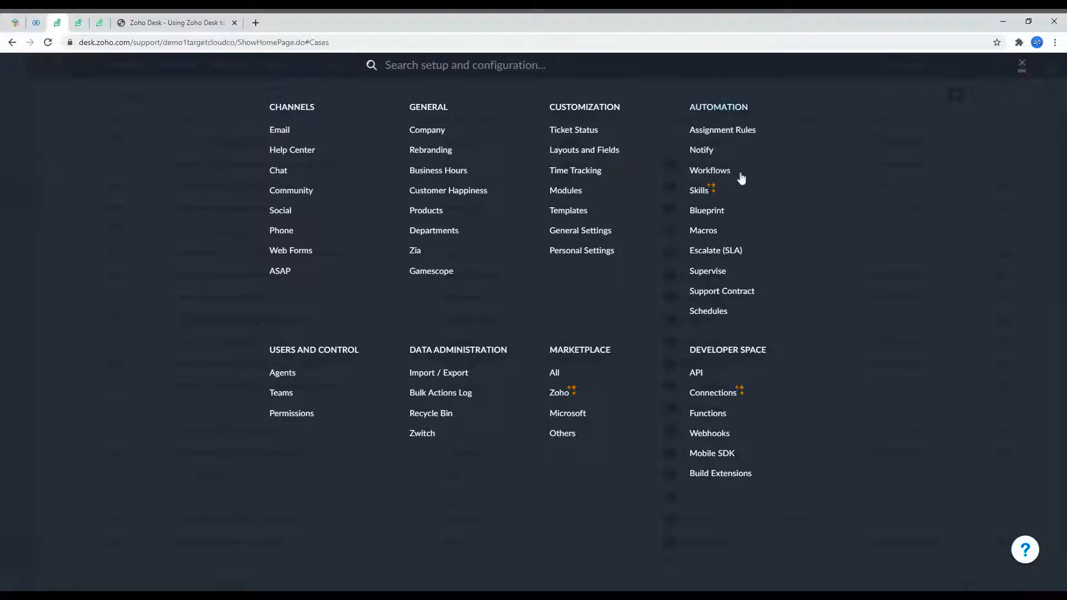
click(1023, 65)
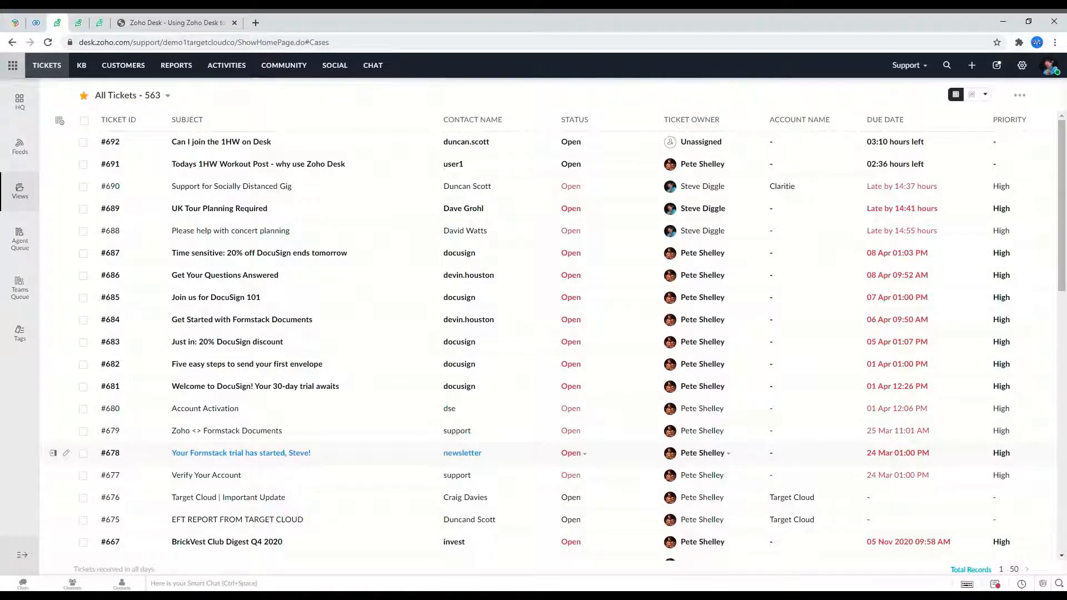
Step: Expand the sidebar, browse the available ticket views, search them for "my" and switch the list to My Tickets
click(22, 558)
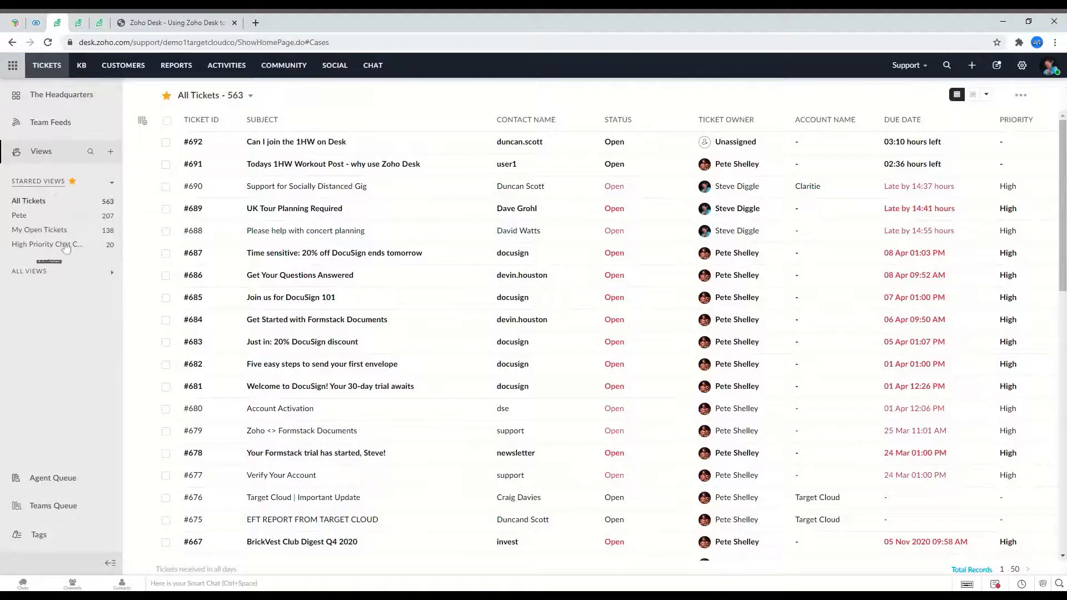
click(250, 96)
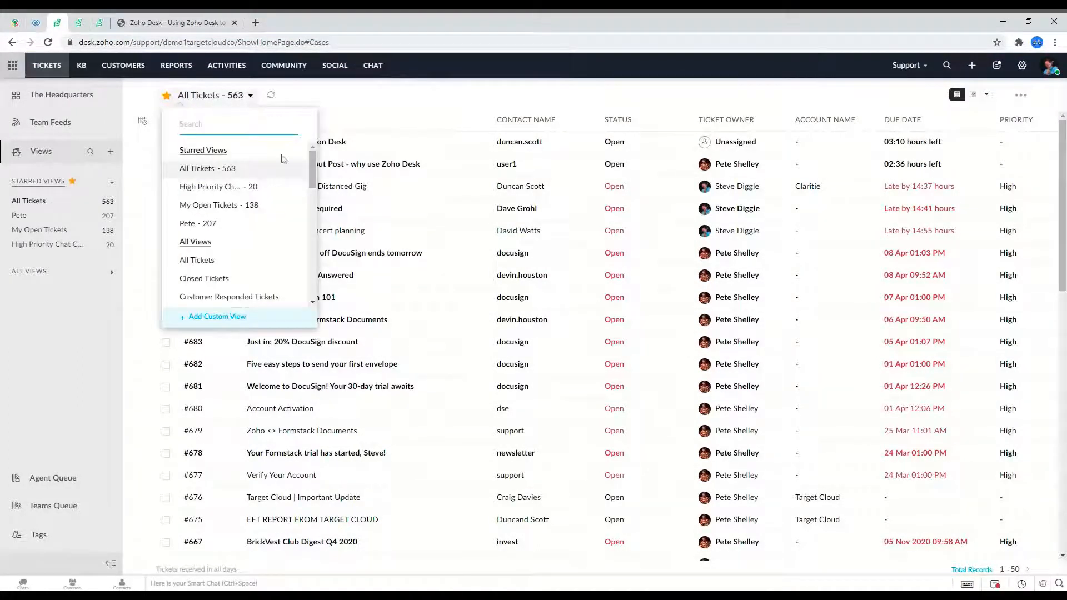
drag(313, 166, 308, 242)
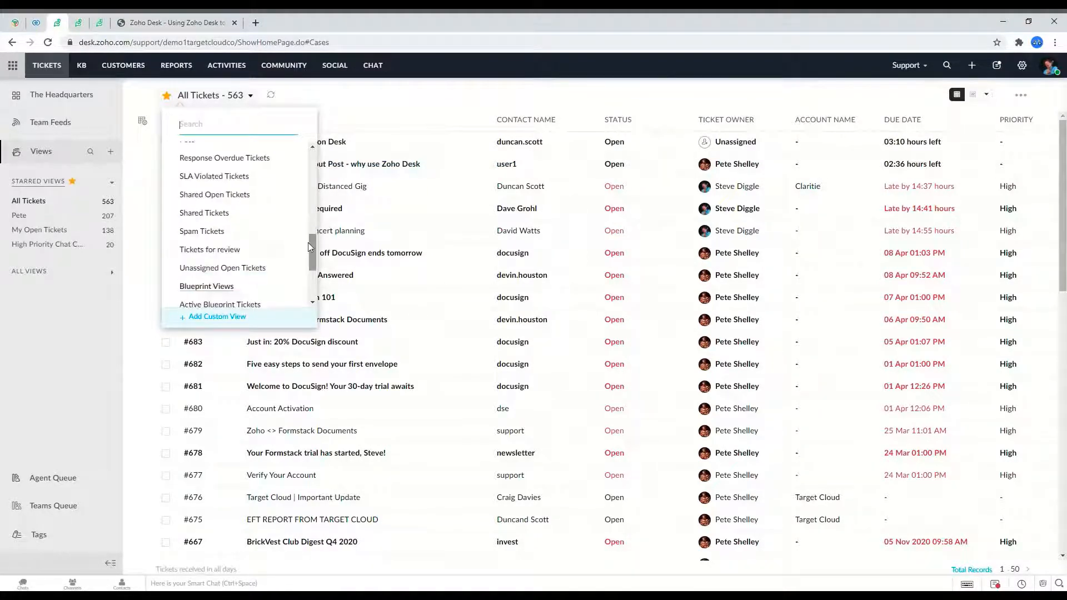
drag(315, 265, 333, 177)
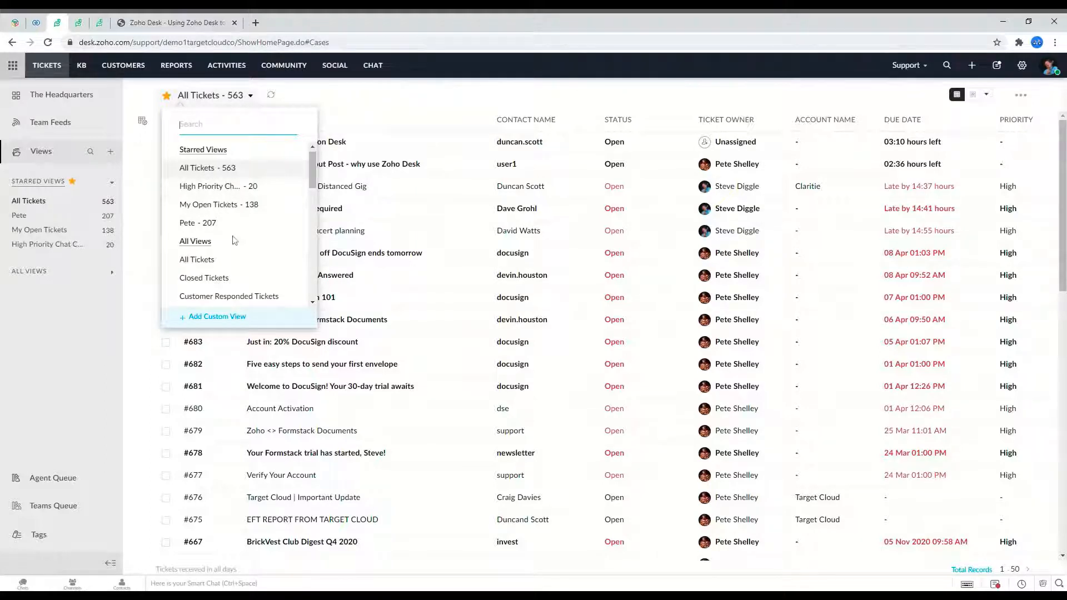
scroll(230, 250, down, 3)
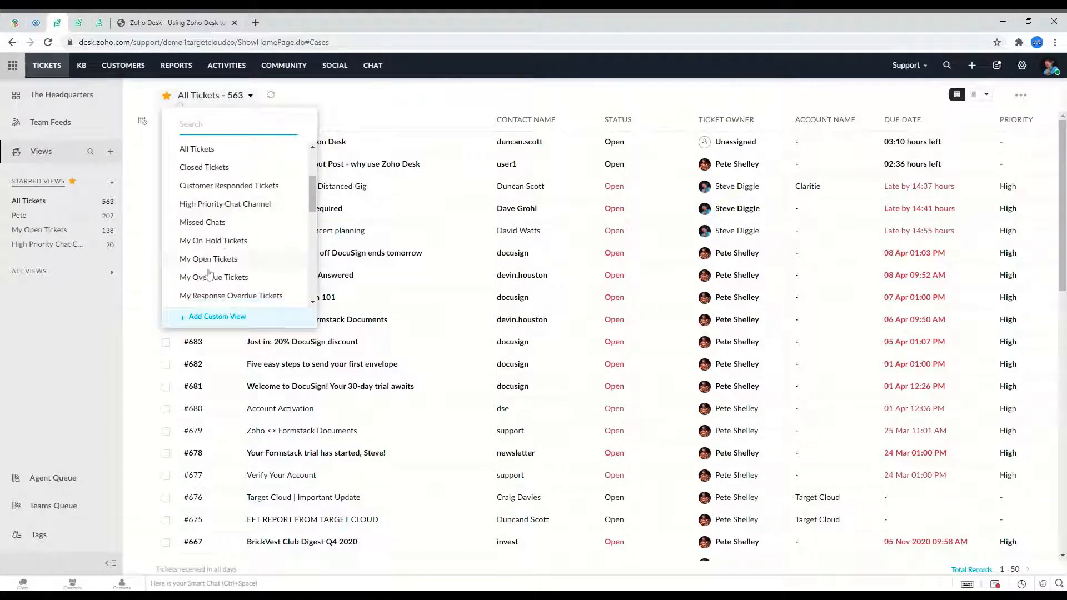
scroll(214, 272, down, 2)
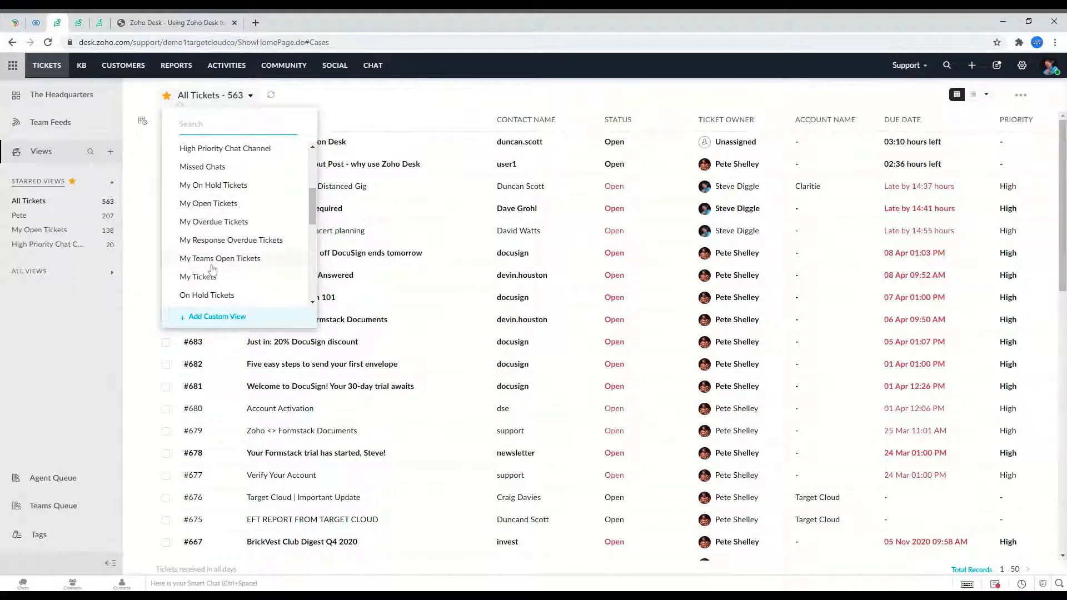
text(my)
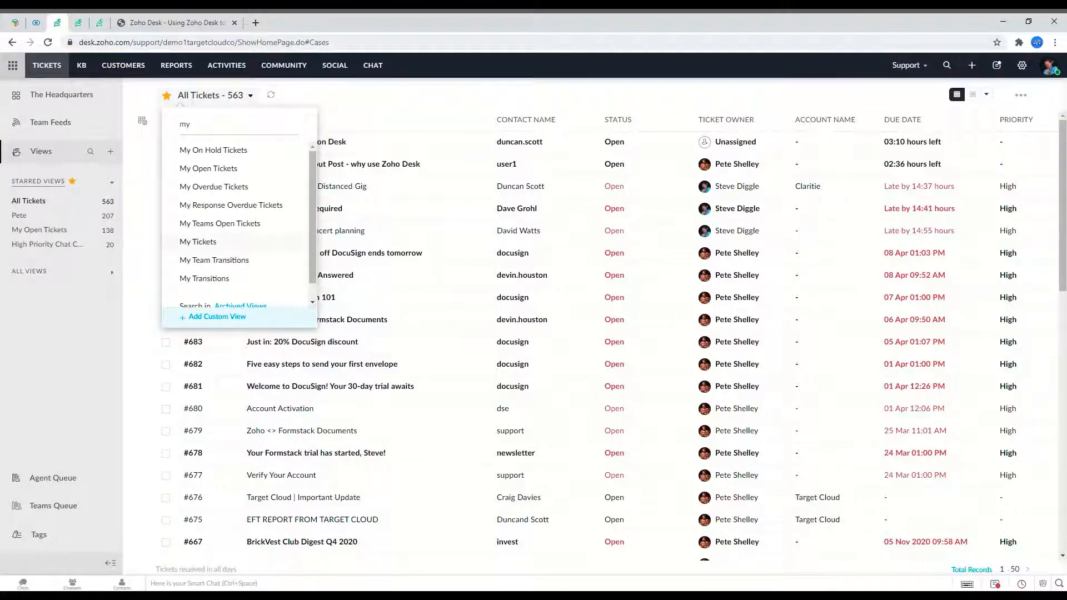
click(207, 240)
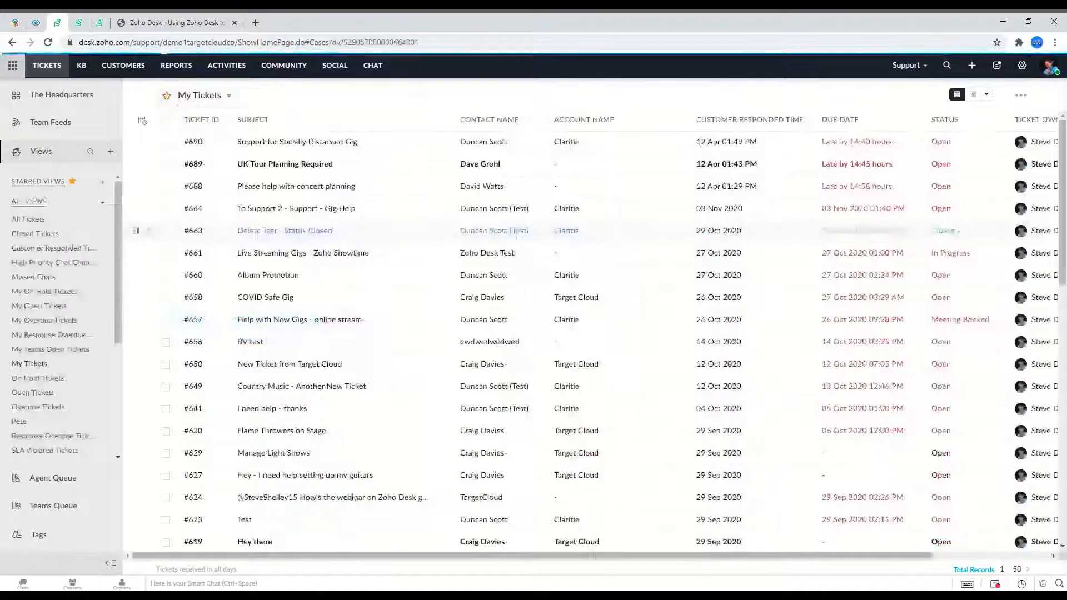
click(208, 237)
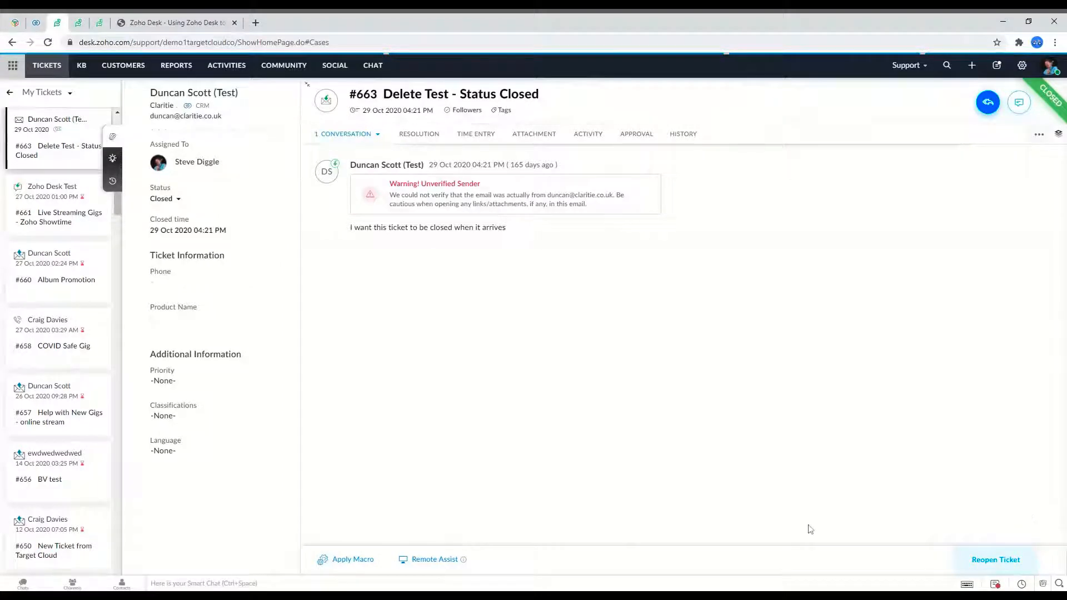
click(6, 42)
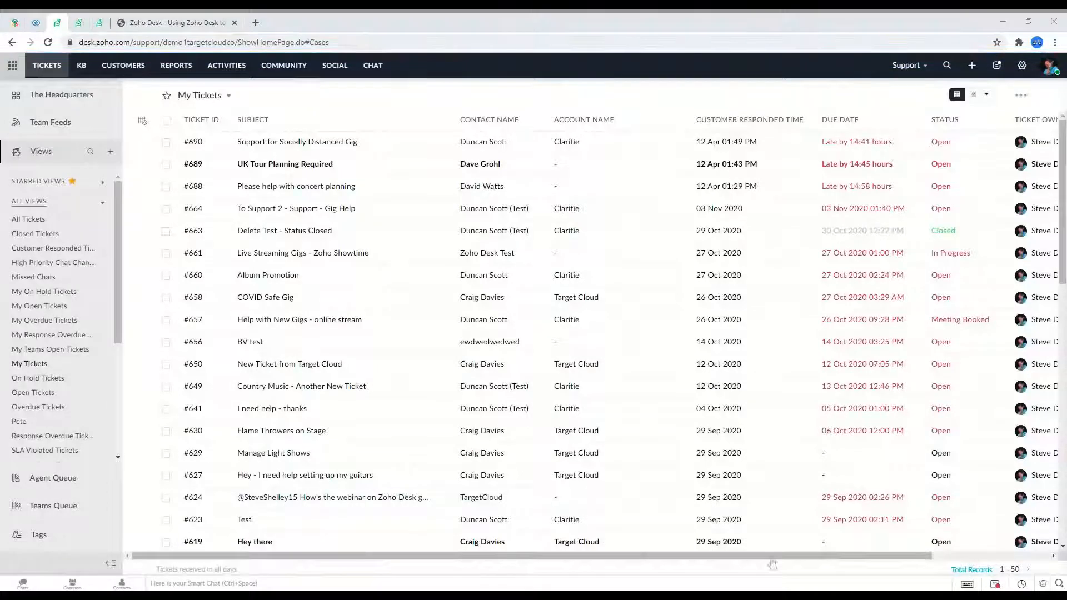
Step: Reveal the total number of records in the My Tickets view
click(983, 571)
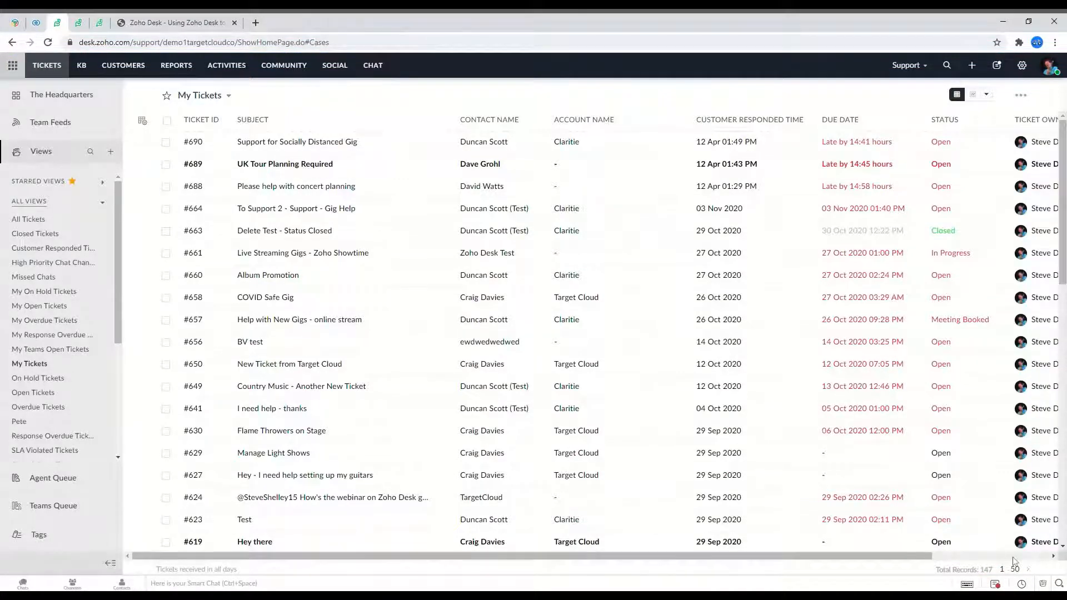
scroll(999, 555, down, 2)
scroll(989, 572, up, 2)
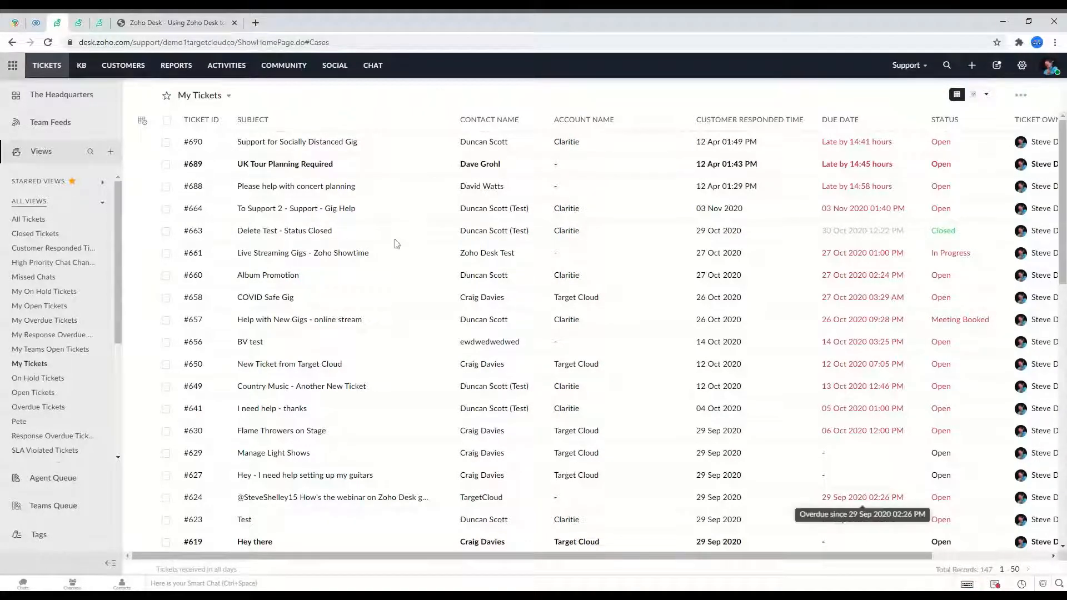
Step: Check the received-period options for My Tickets, keep all days, and apply 20 records per page
click(1021, 97)
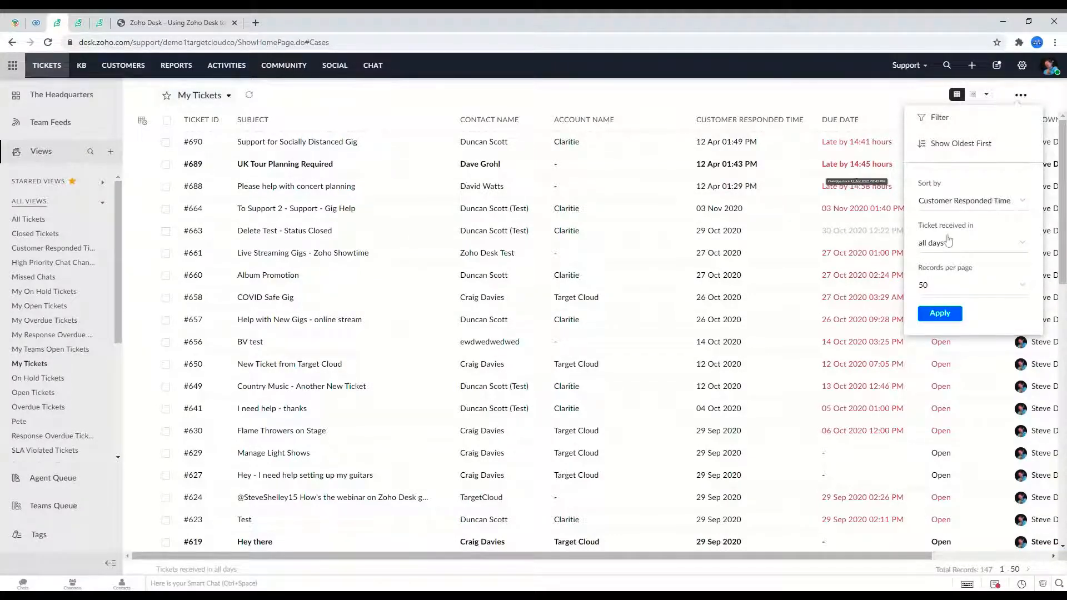
click(1011, 253)
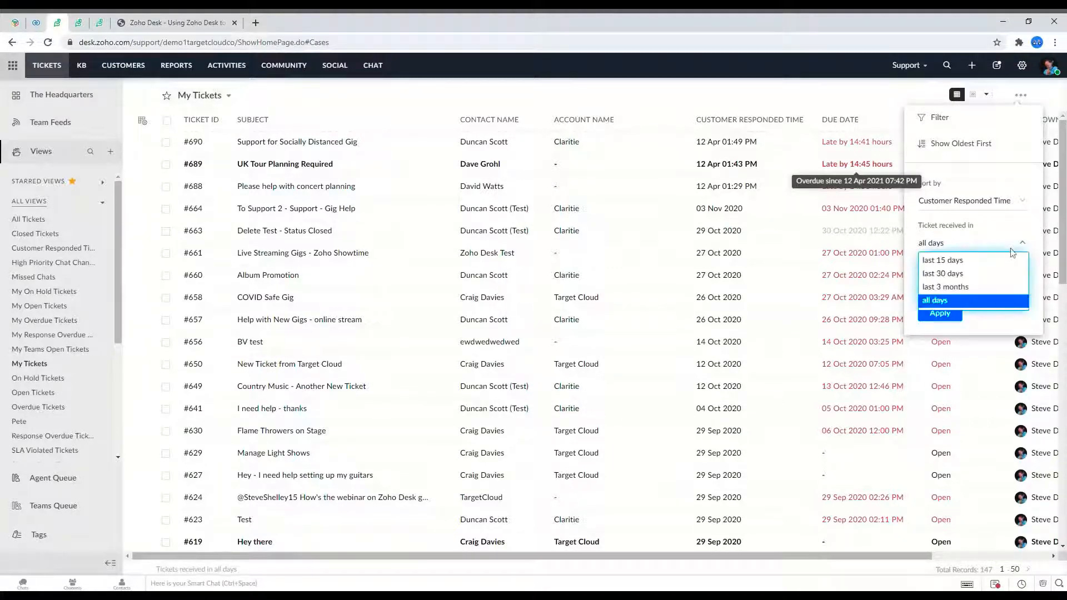
click(1013, 252)
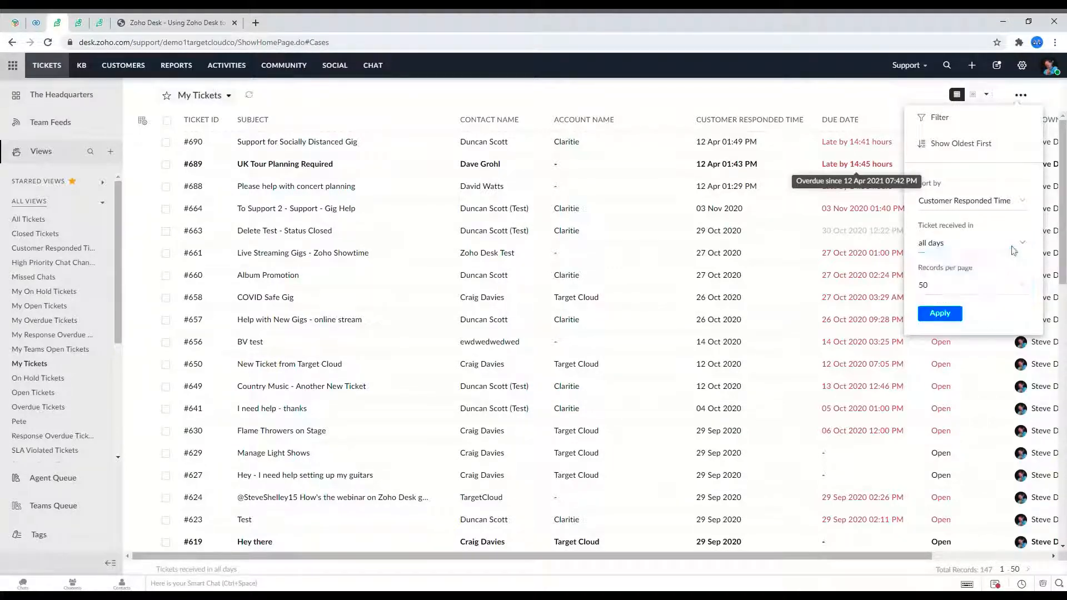
click(976, 290)
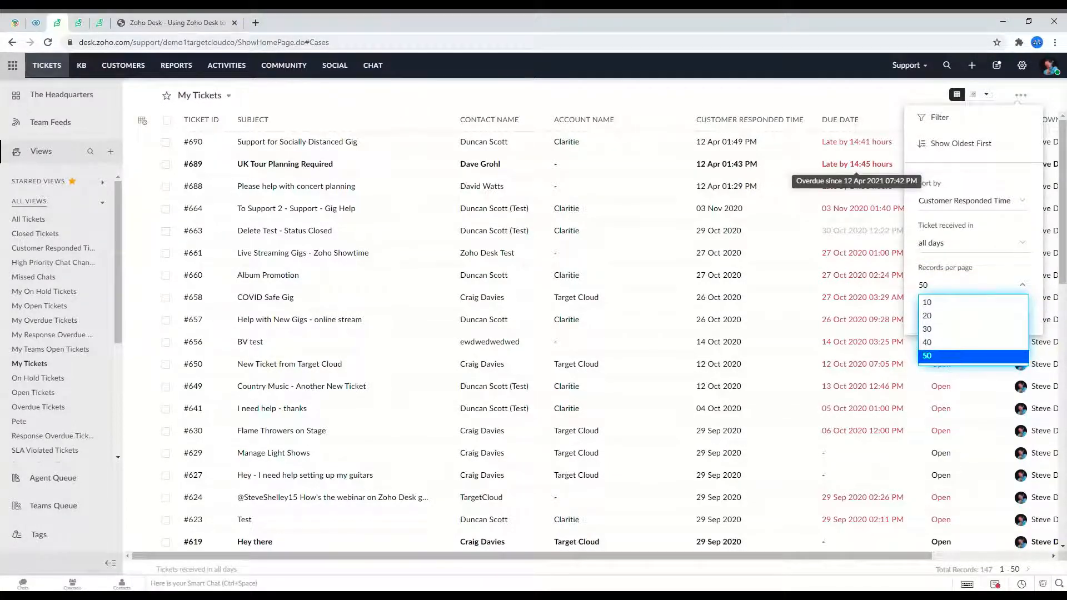
click(952, 316)
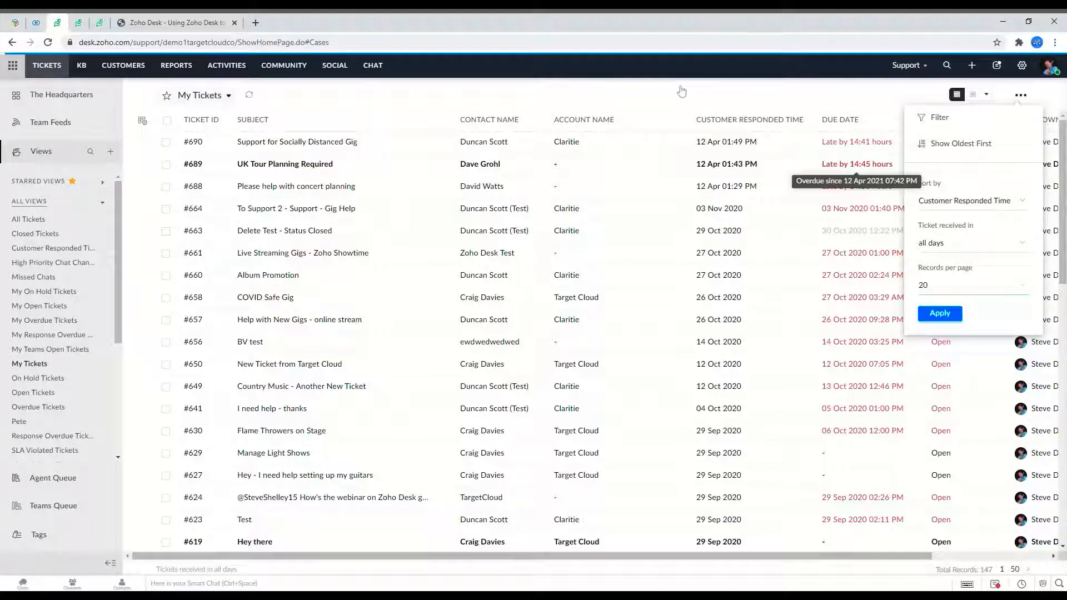
click(946, 314)
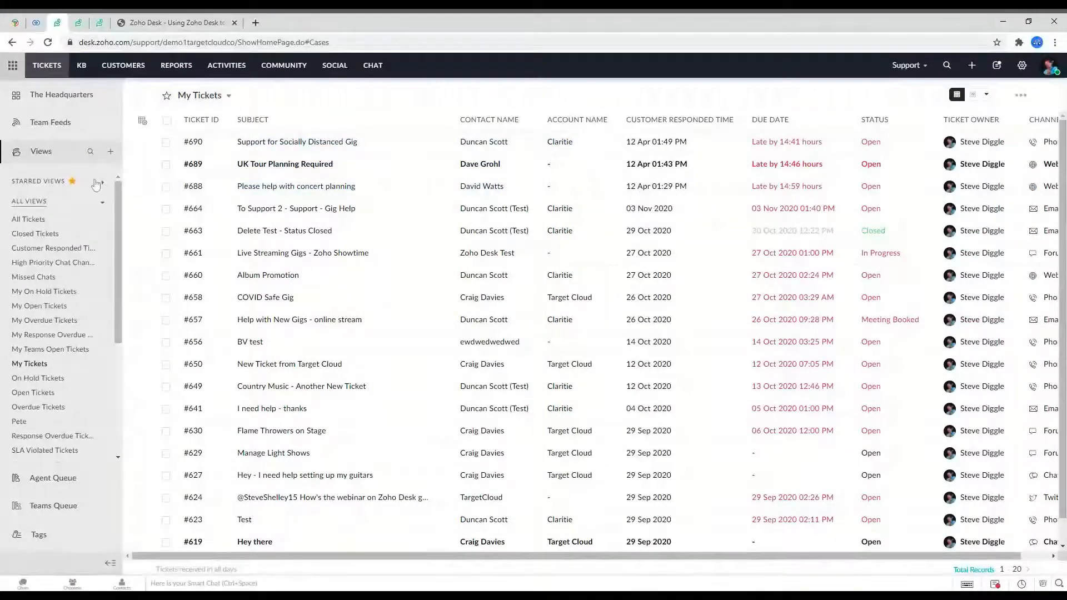
Step: Look through the starred and other available ticket views, staying on My Tickets
click(228, 96)
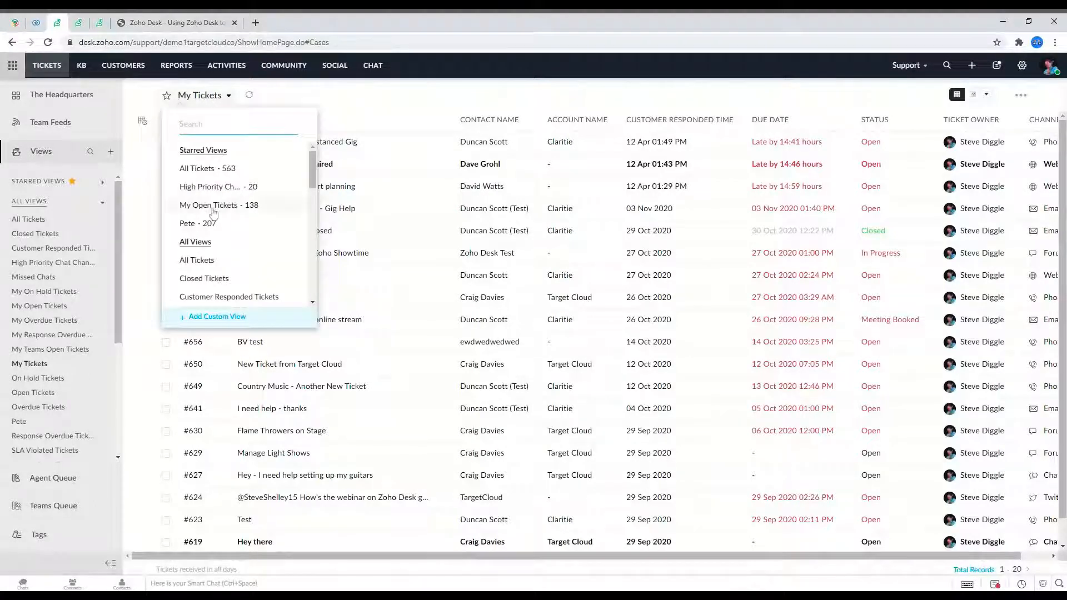
scroll(203, 261, down, 3)
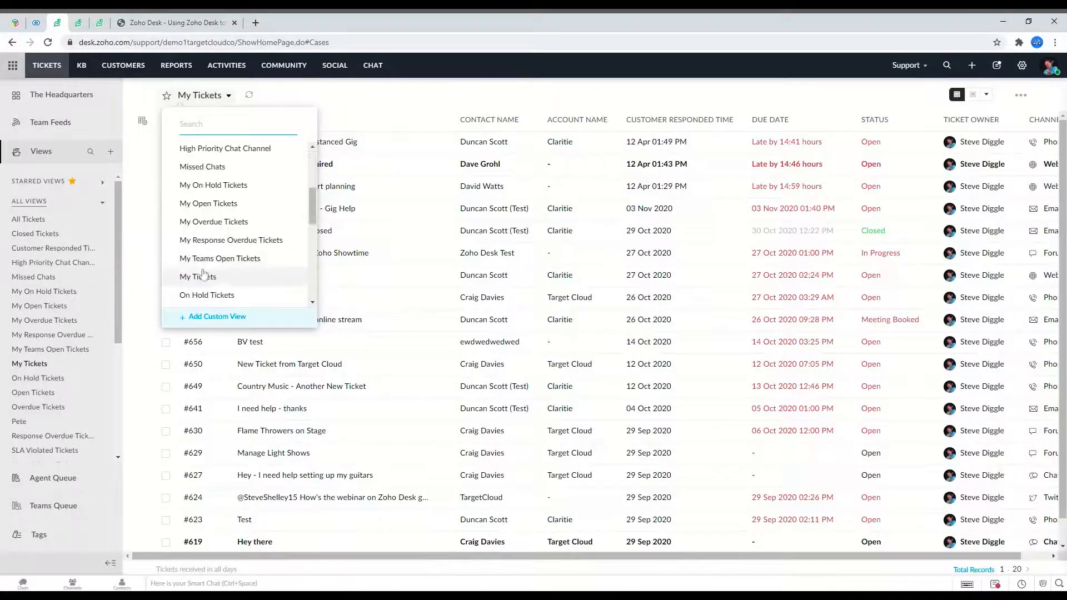
scroll(188, 282, up, 3)
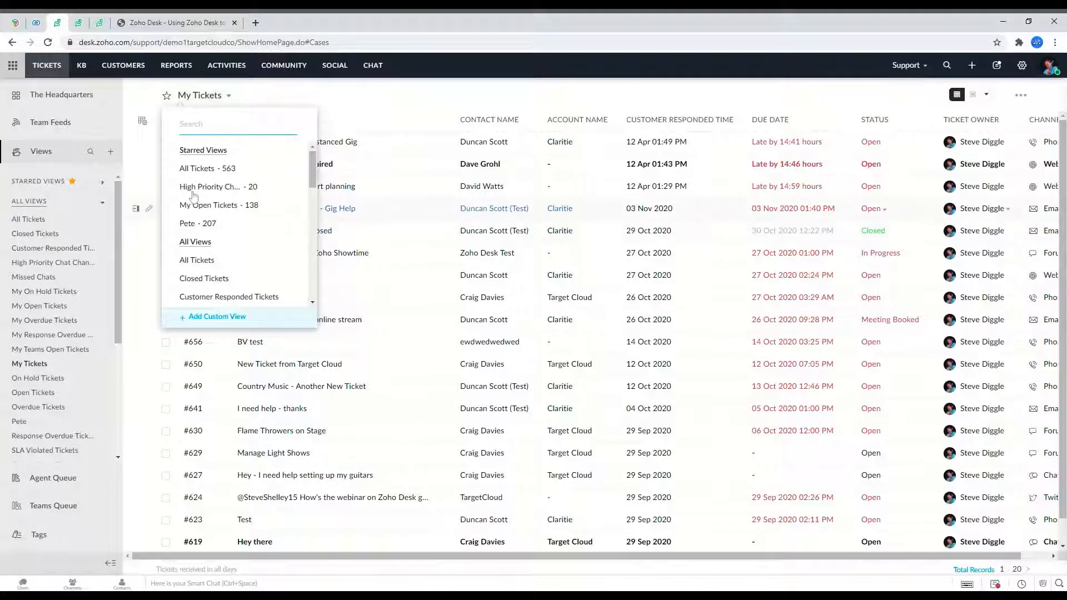
click(359, 92)
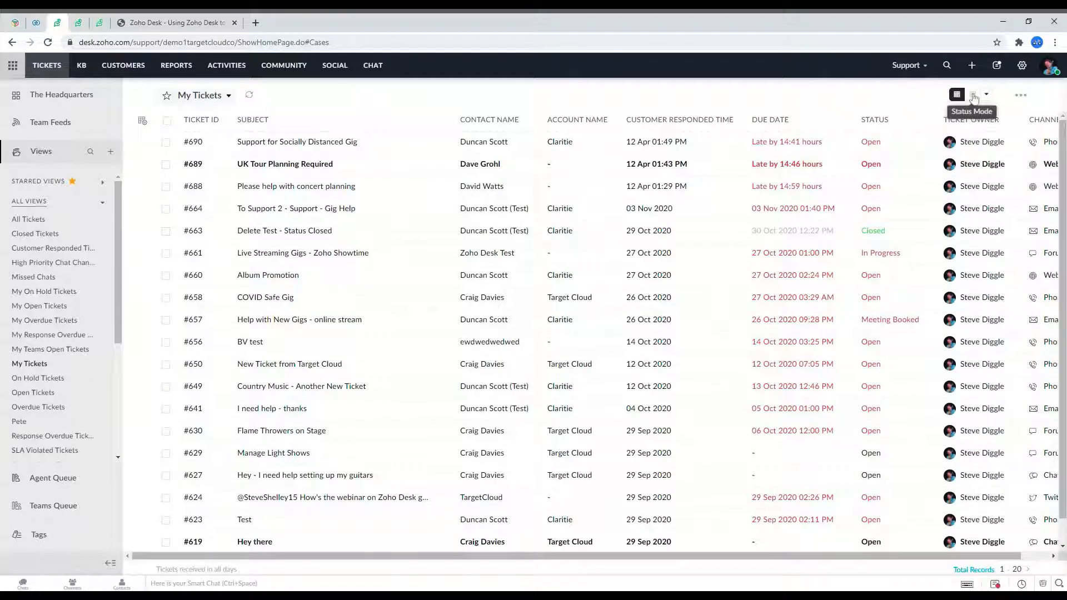
Step: Review the list layout options and switch the My Tickets list from Table to the Classic layout
mouse_move(962, 101)
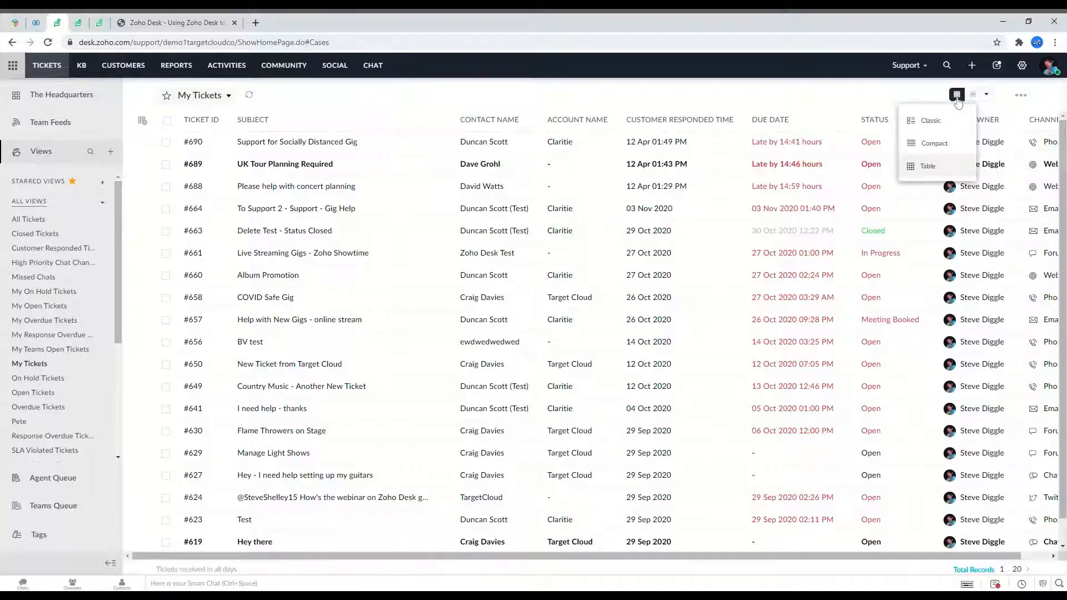
click(943, 174)
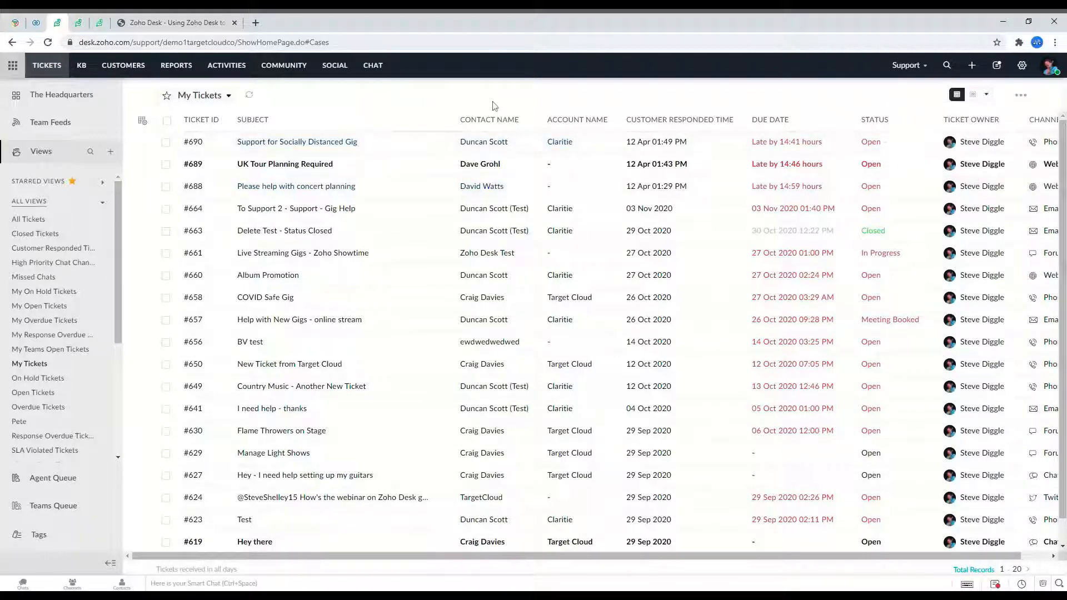
click(986, 95)
click(936, 123)
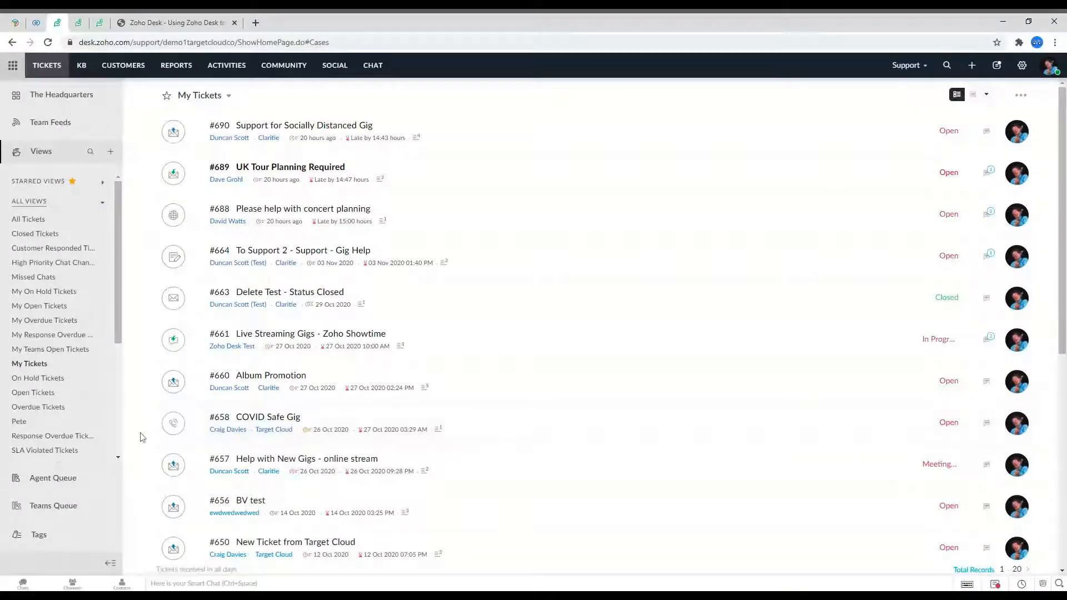
Step: Look through the page of tickets in the Classic layout, examining the channel shown for each ticket
scroll(143, 436, down, 5)
scroll(142, 436, down, 3)
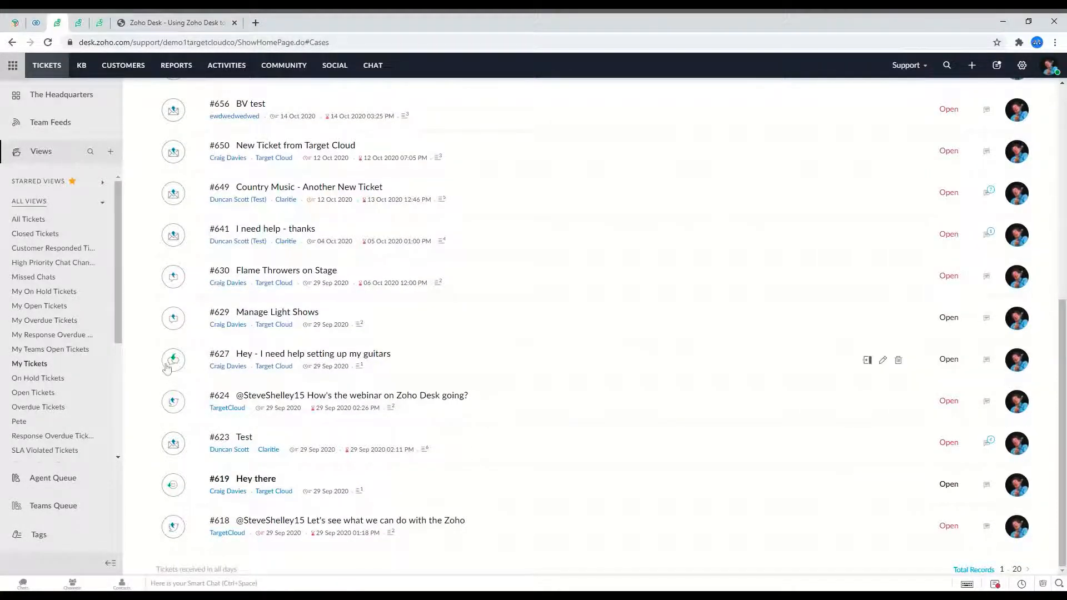
scroll(158, 361, up, 8)
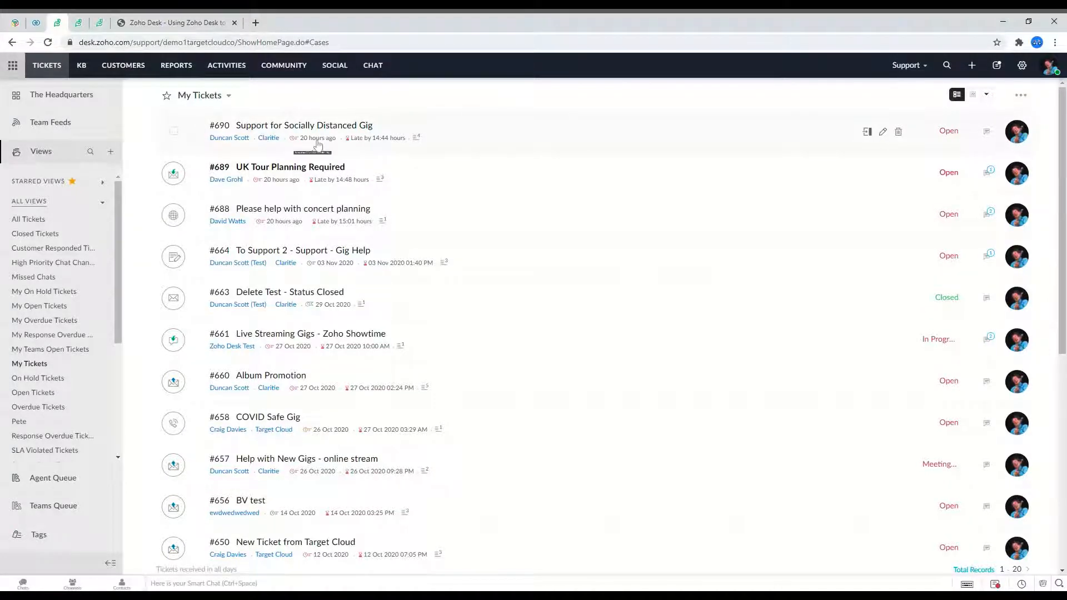
Step: Peek at the "Support for Socially Distanced Gig" ticket to view its details and conversation, and close the preview
mouse_move(318, 144)
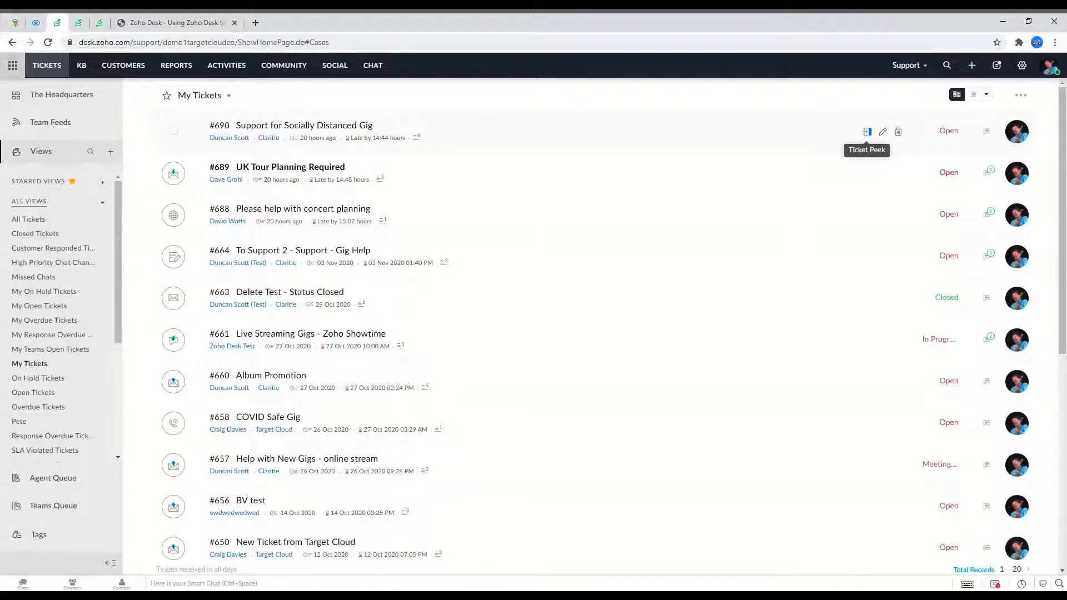
click(866, 132)
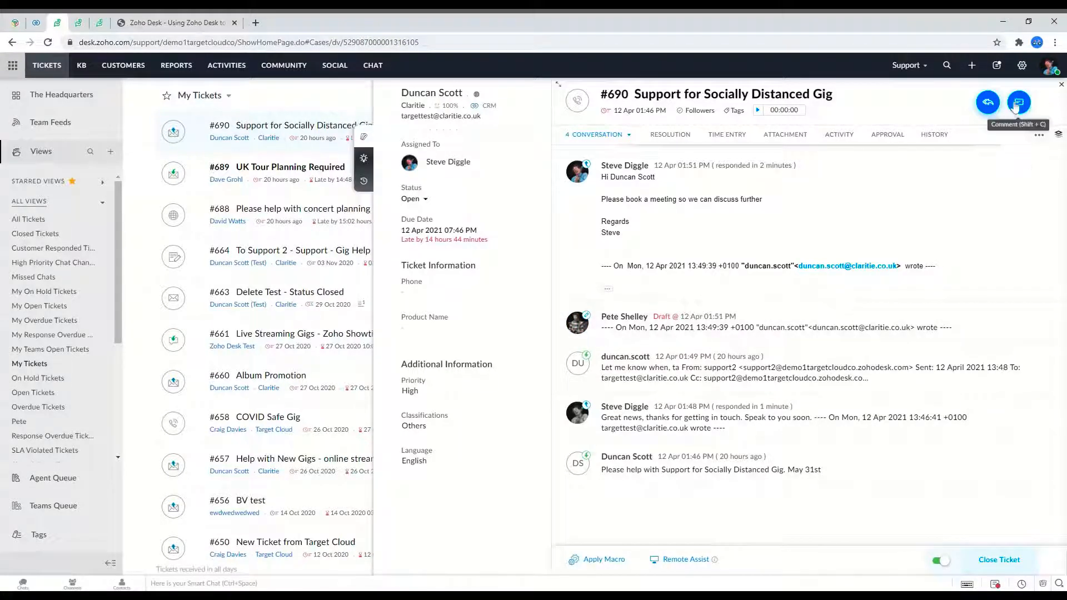
click(1060, 84)
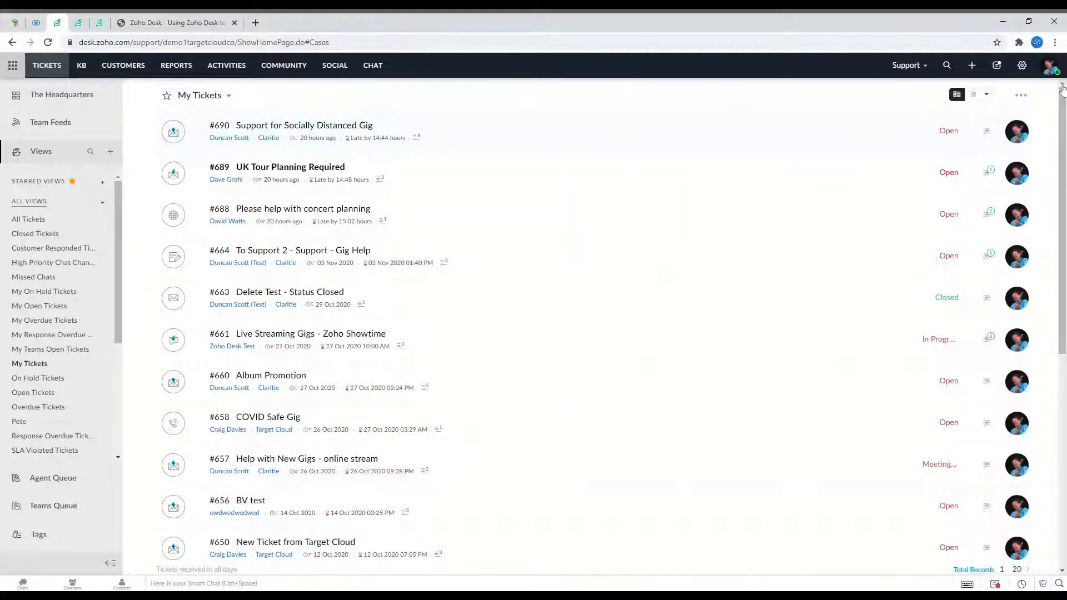
Step: Switch the My Tickets list from the Classic to the Compact layout and look through the page of tickets
mouse_move(885, 134)
click(951, 133)
click(951, 134)
click(956, 95)
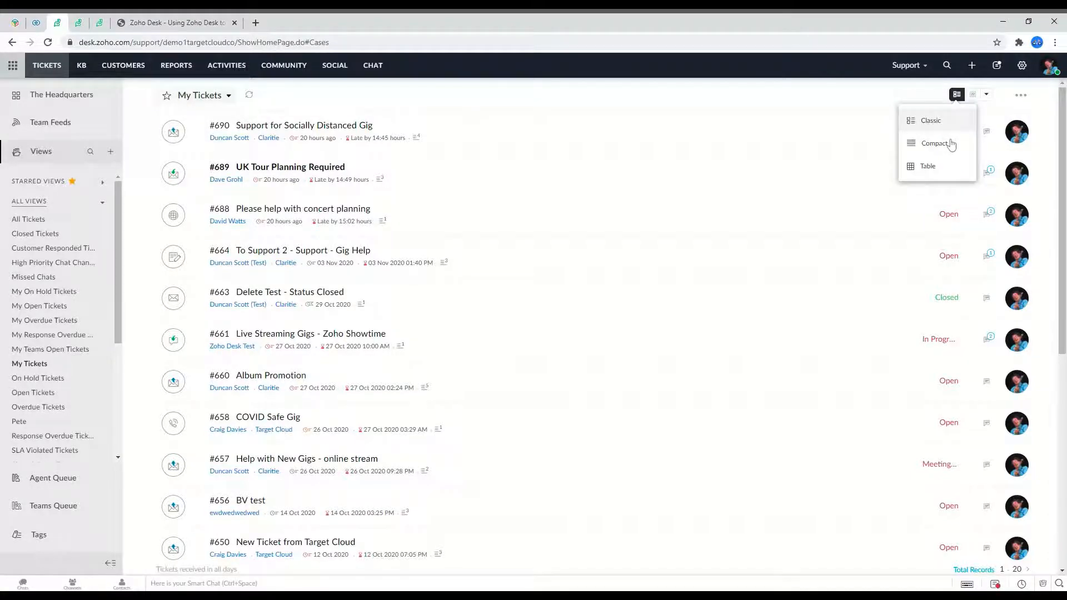
click(951, 144)
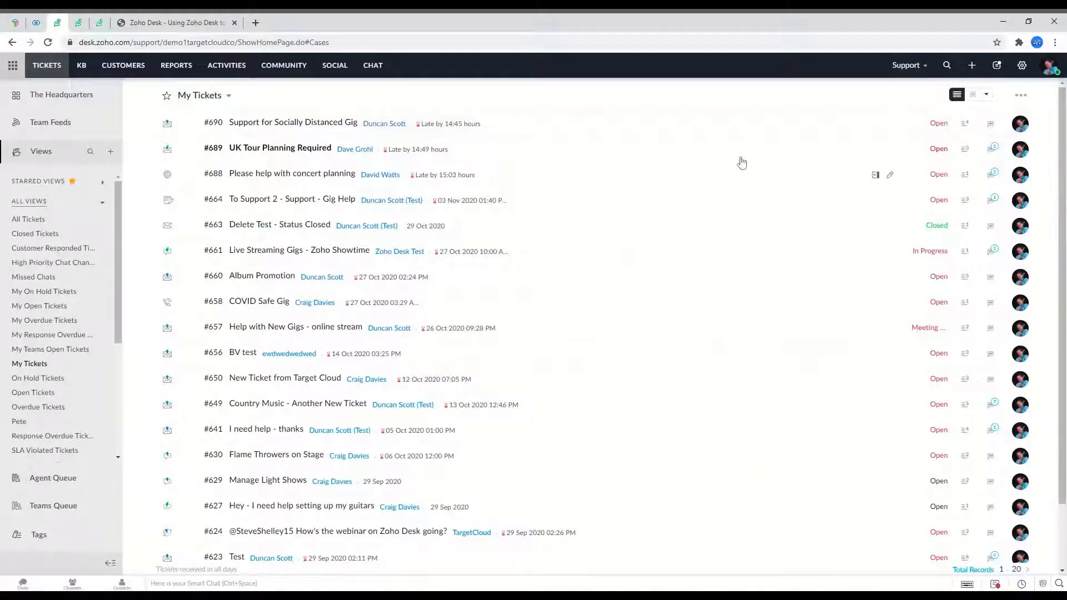
scroll(794, 229, down, 2)
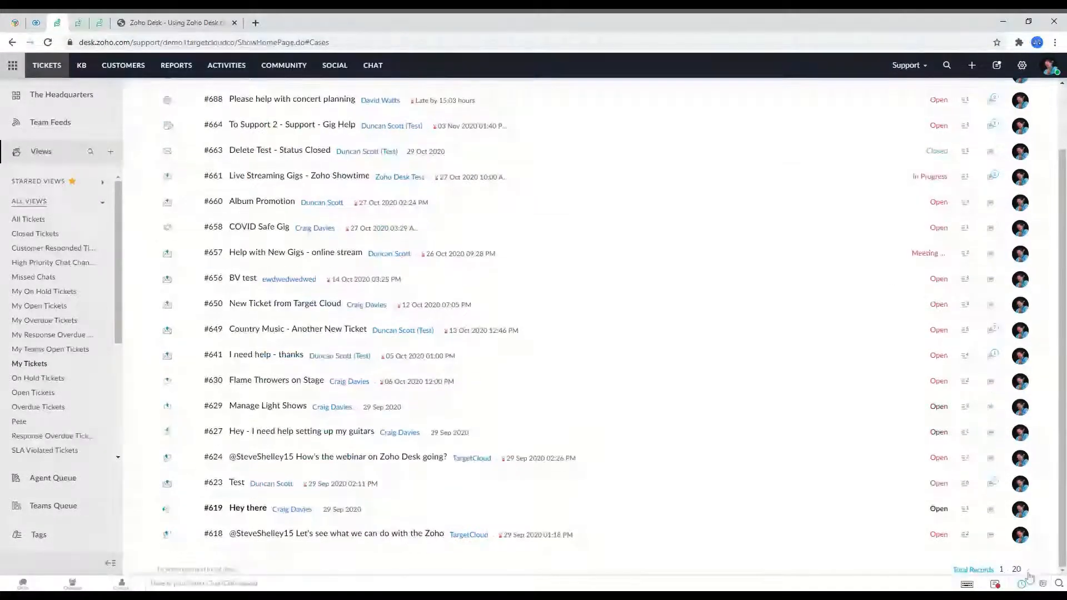
scroll(1000, 250, up, 3)
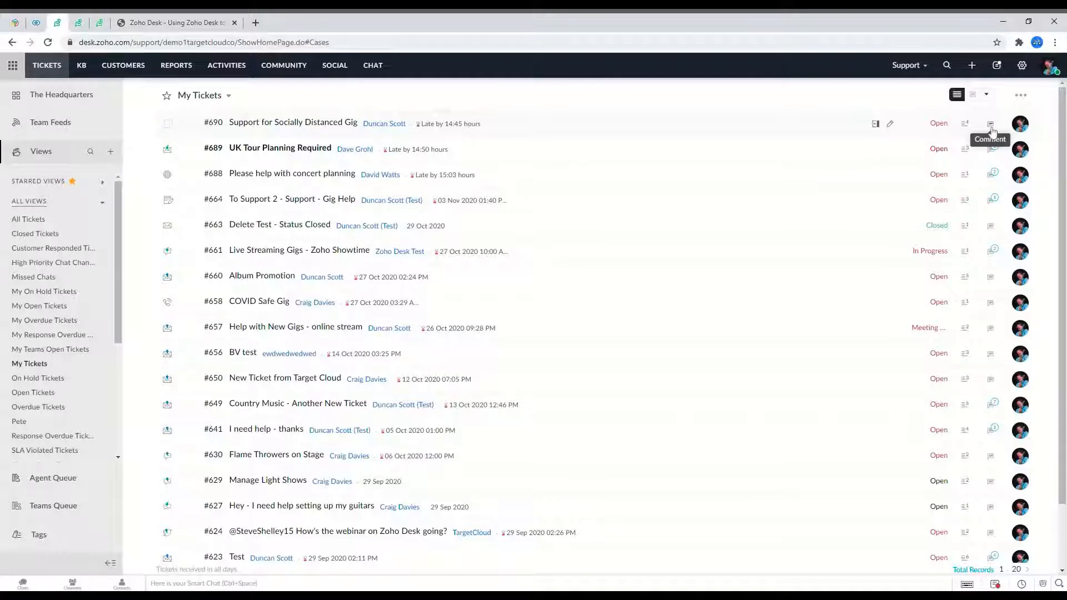
Step: Switch My Tickets to the Status Mode board and look through its status columns, returning to the first column
click(976, 96)
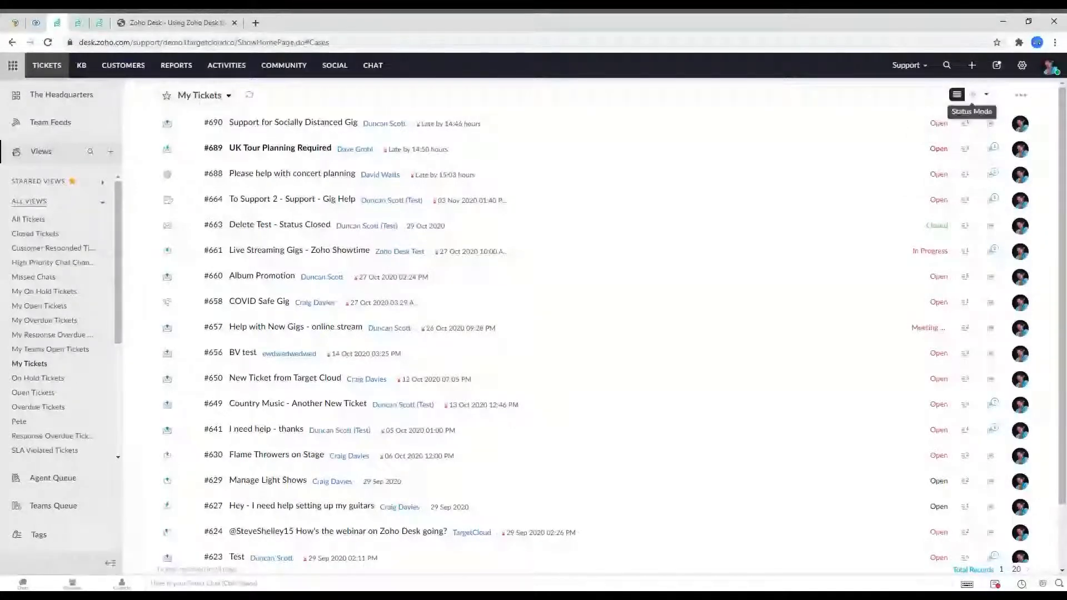
click(972, 95)
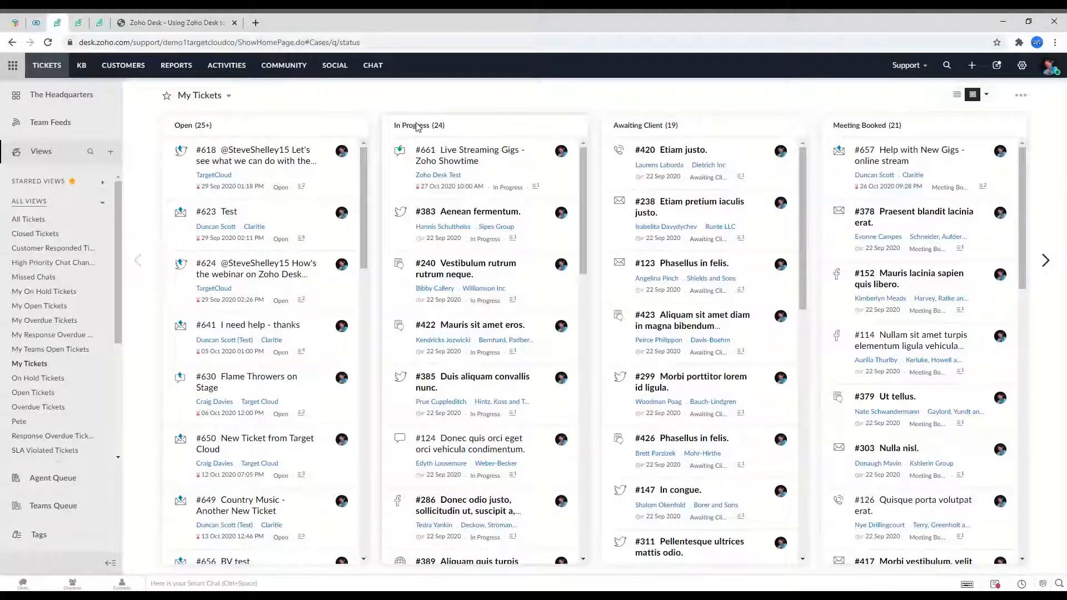
click(1046, 263)
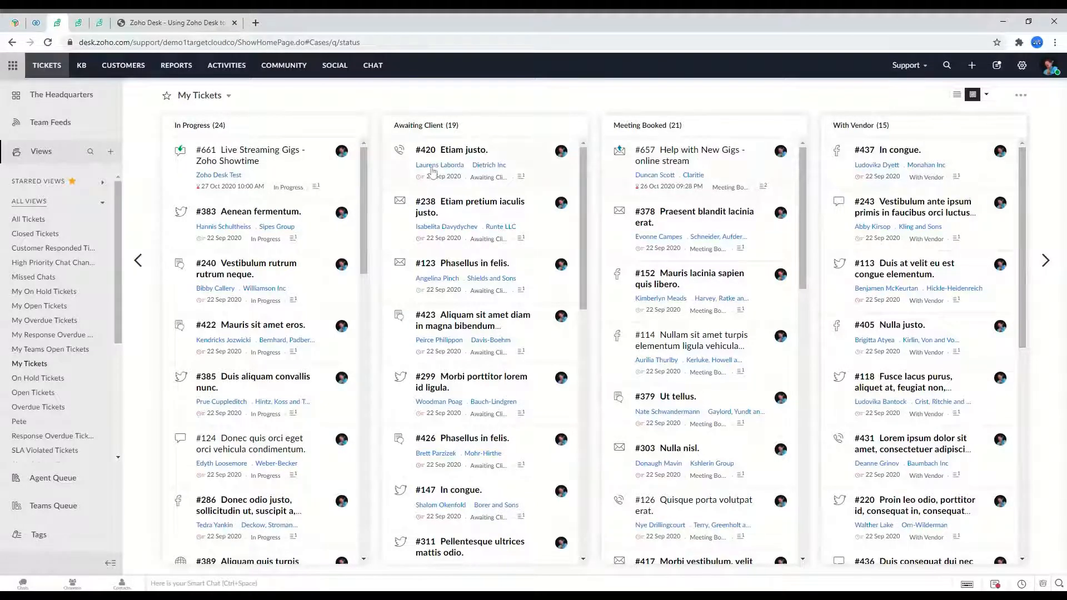
click(139, 262)
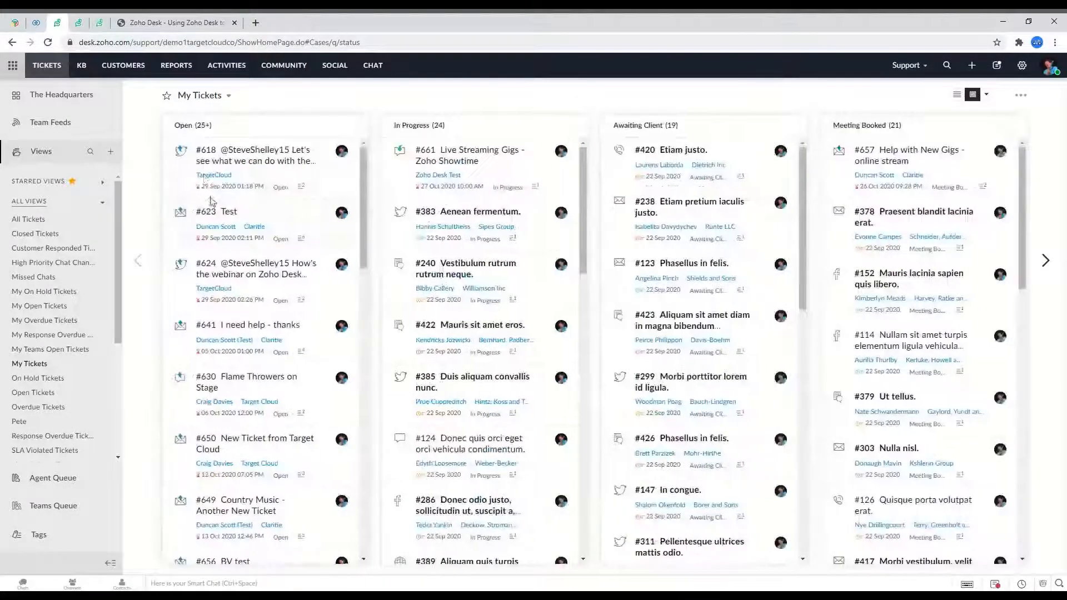
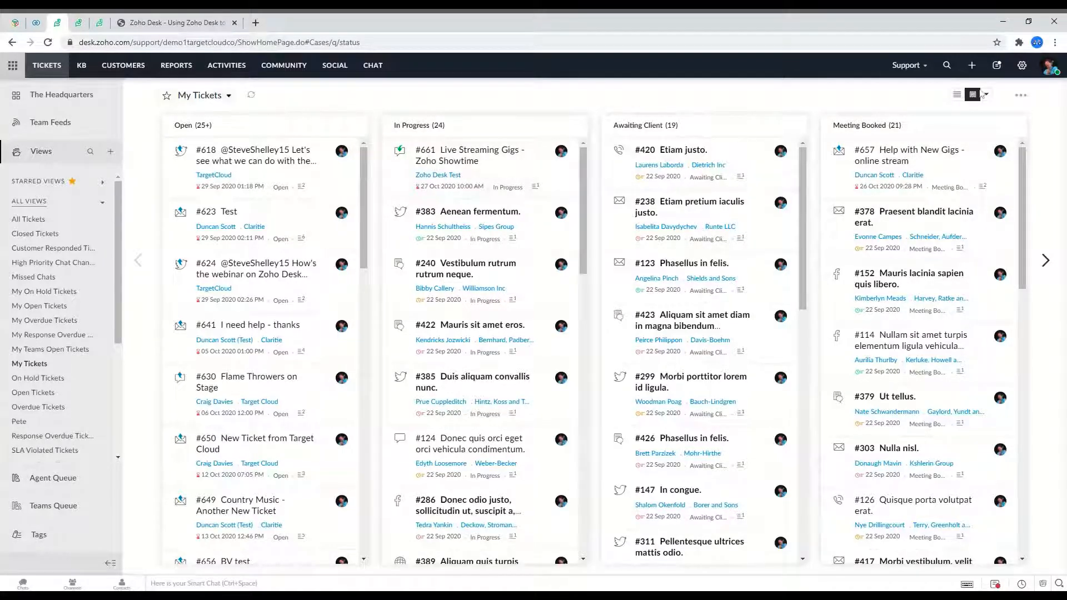
Step: Look through the status options available on ticket #618 in the Open column and return to the board
click(274, 156)
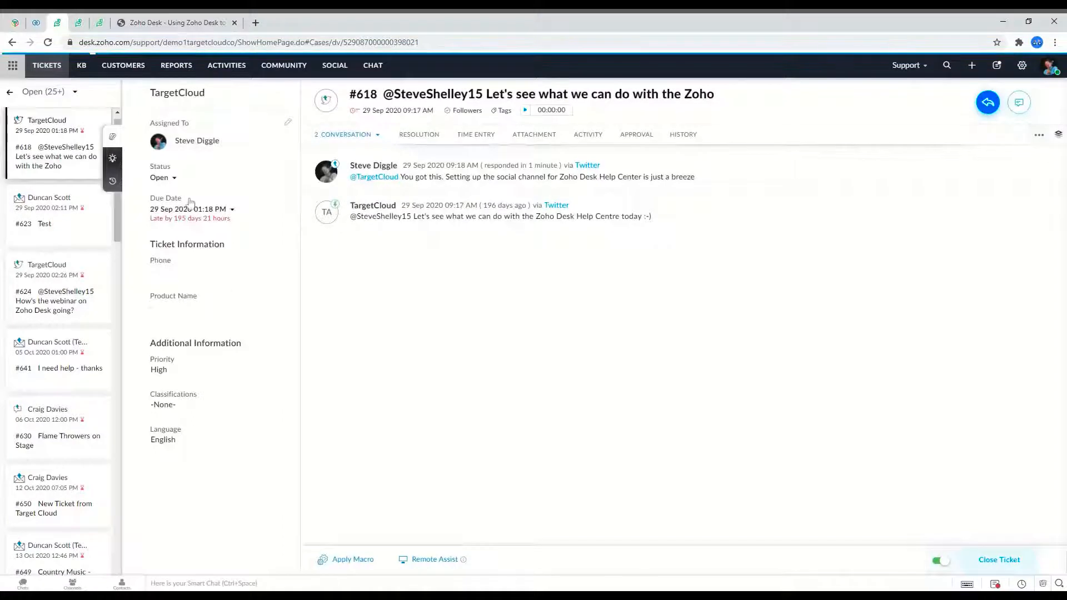
click(175, 179)
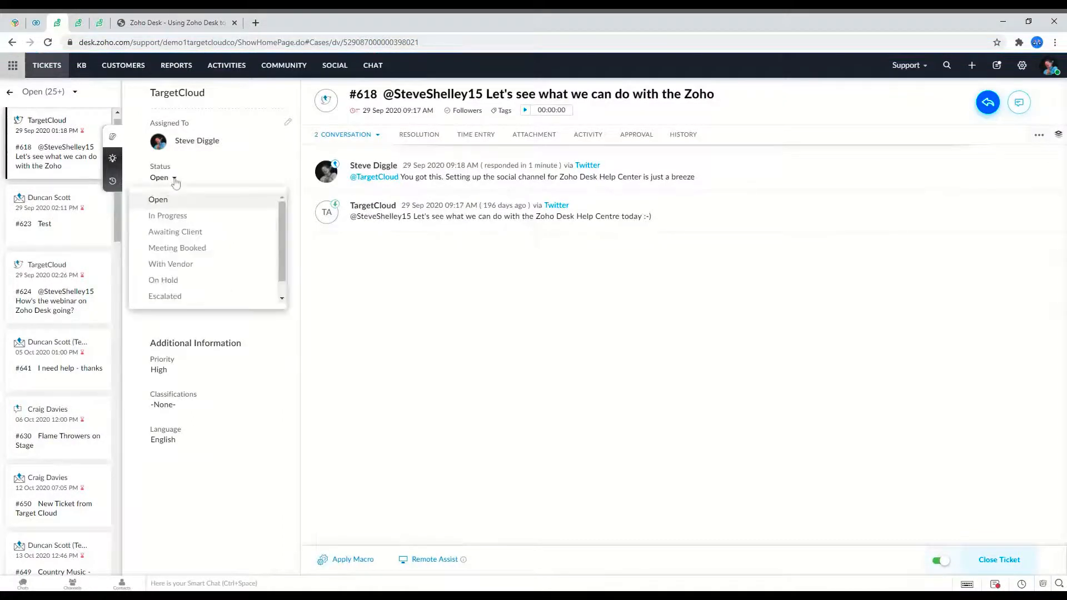
scroll(175, 220, down, 1)
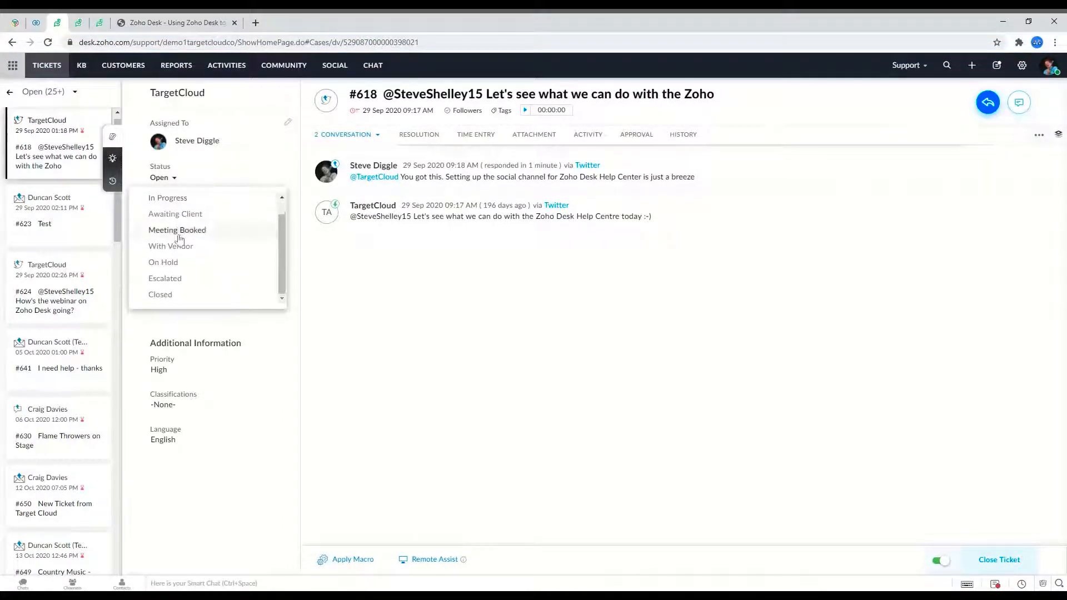
scroll(172, 247, up, 1)
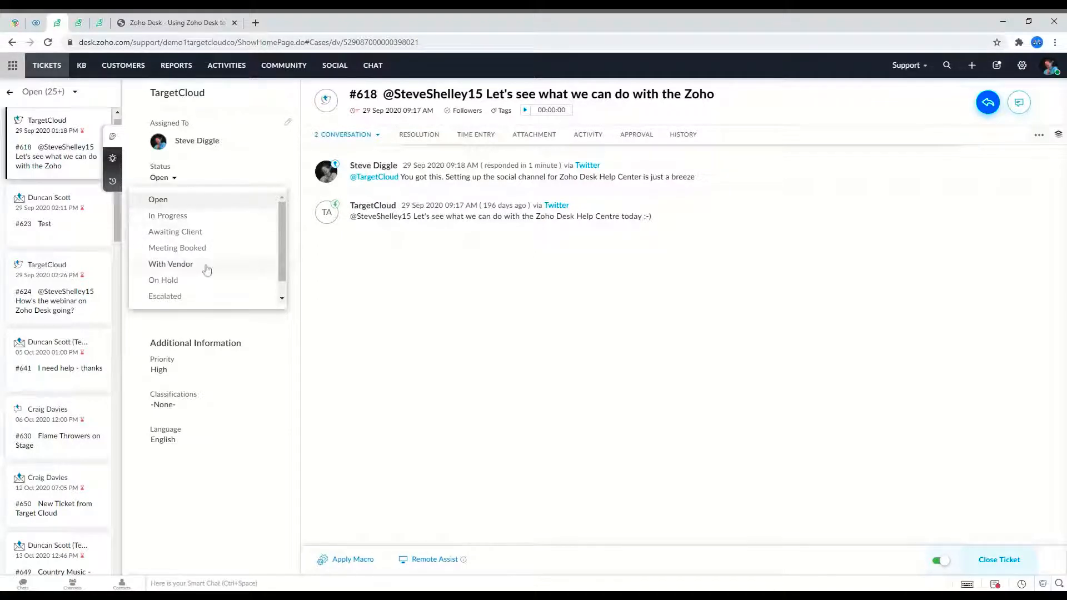
click(6, 95)
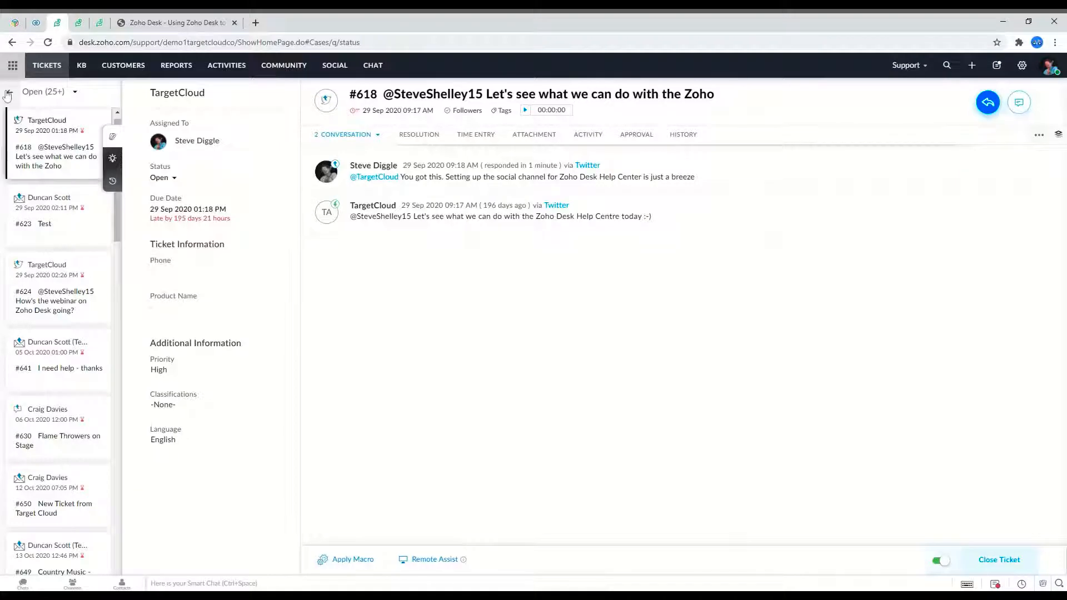
click(47, 65)
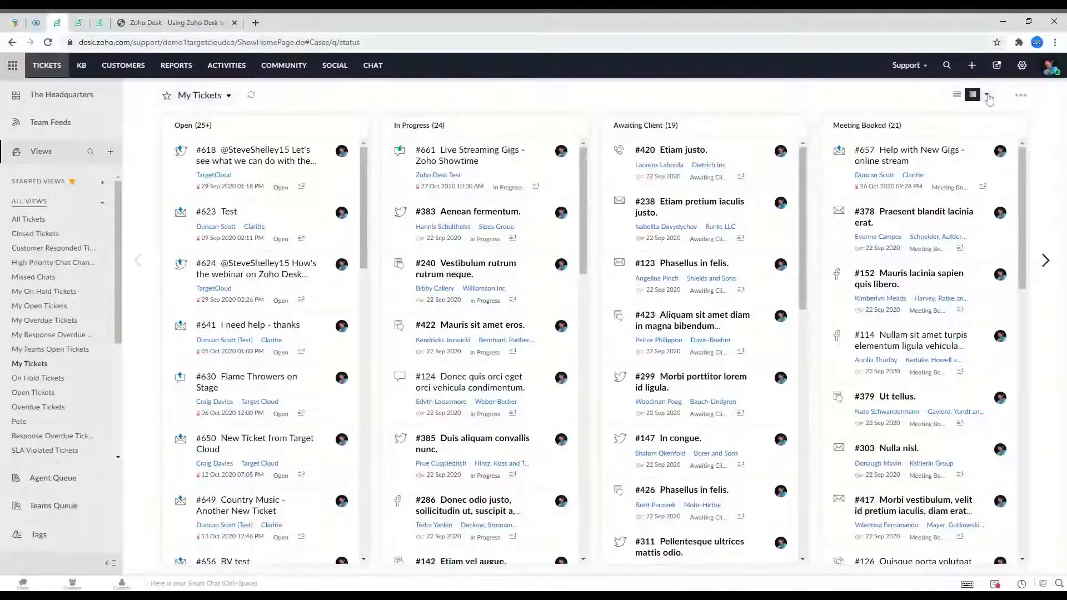
Step: Switch the My Tickets board from Status Mode to Countdown Mode
click(988, 96)
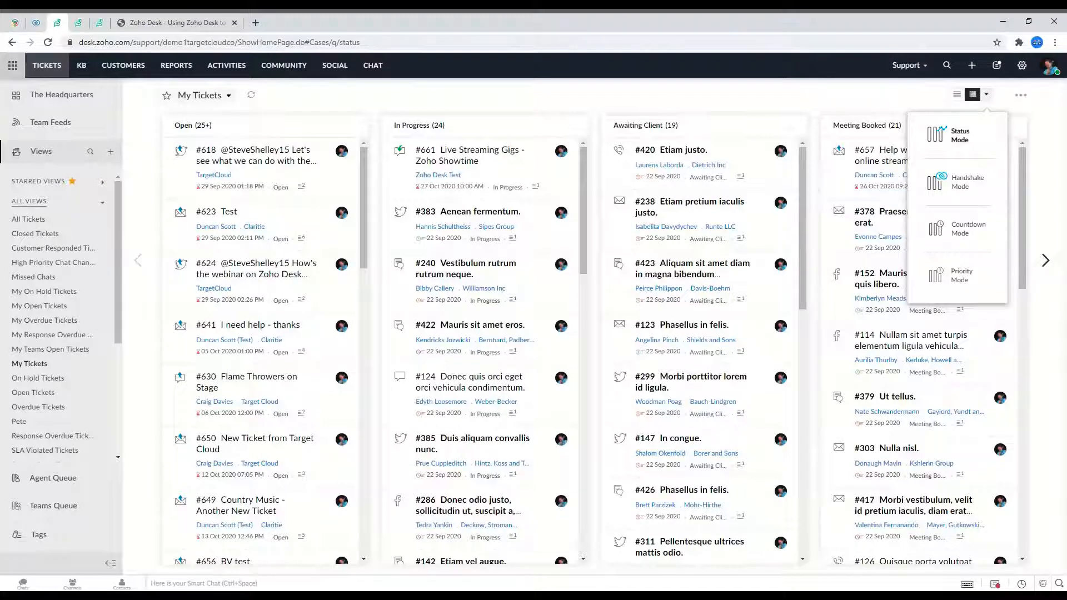
click(961, 233)
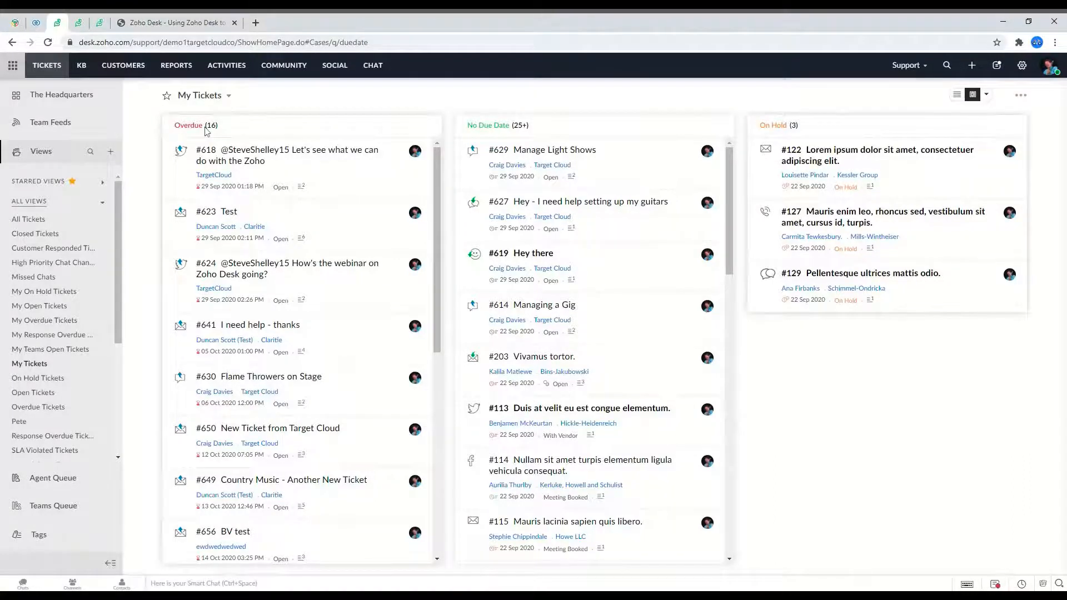
Step: Bulk-update tickets #629, #627 and #619 in the No Due Date column with a due date of 15 April 2021, 12:00 PM
click(474, 154)
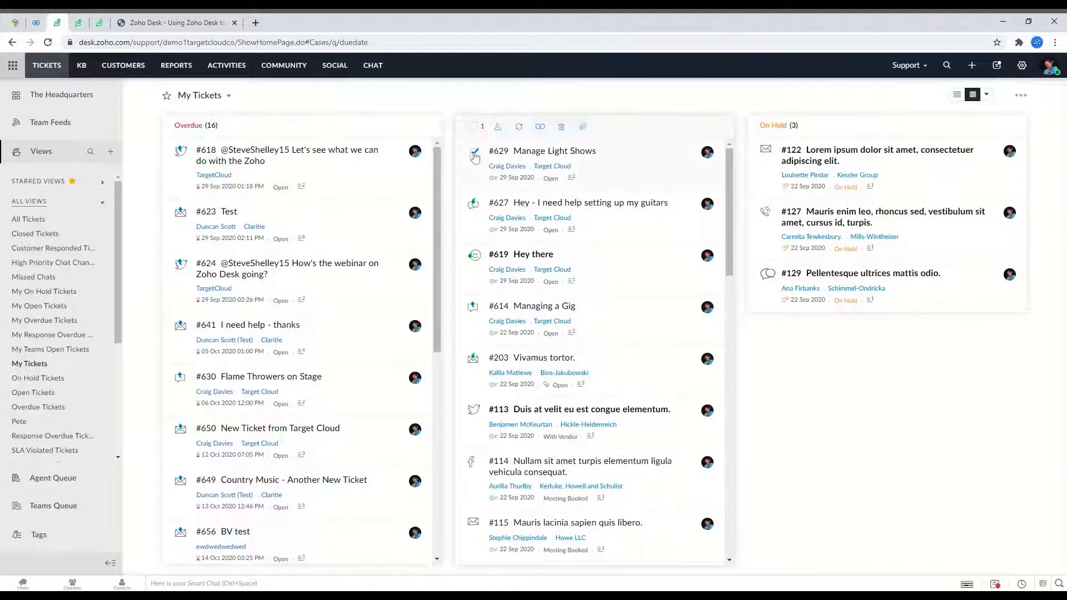
click(473, 205)
click(474, 257)
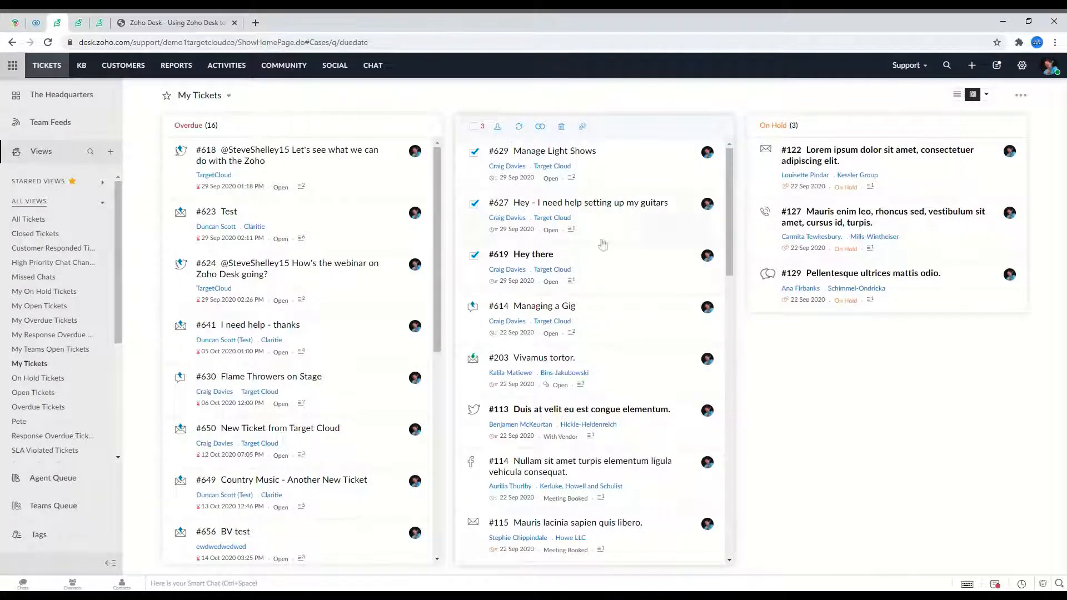
click(520, 130)
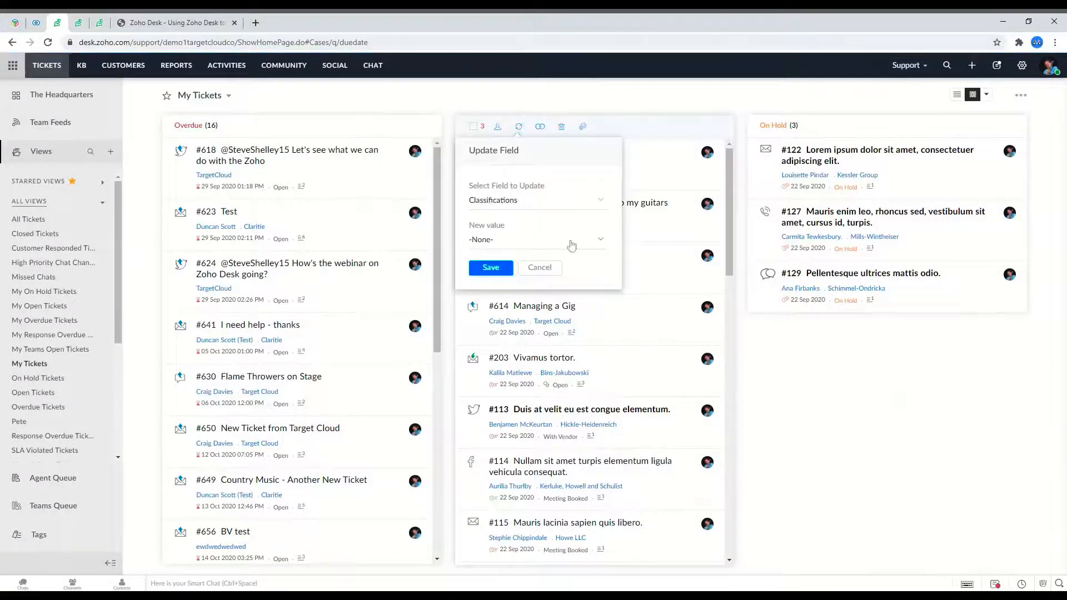
click(564, 200)
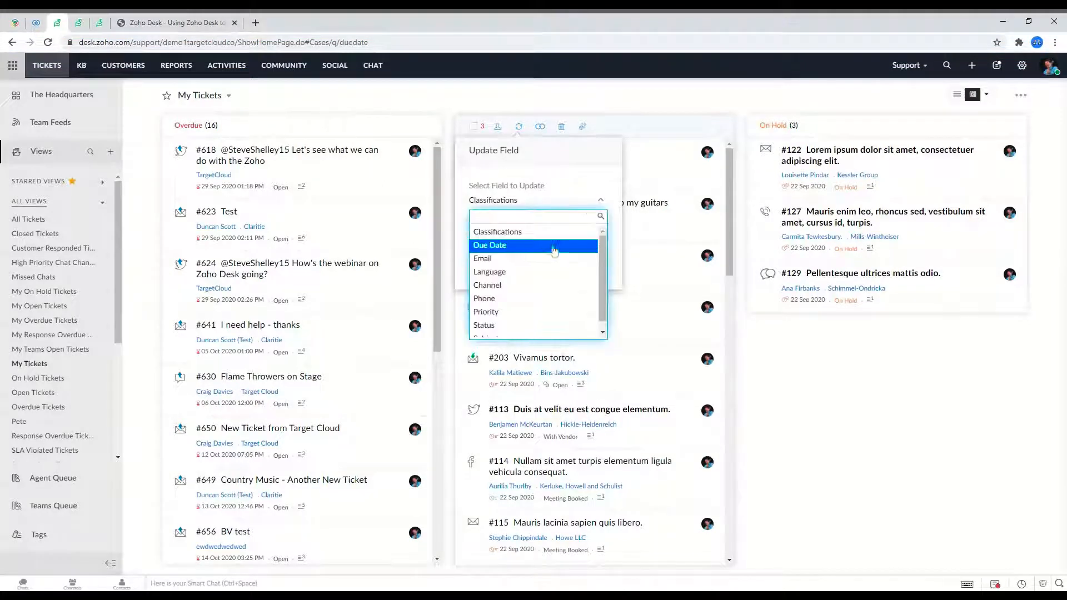
click(516, 311)
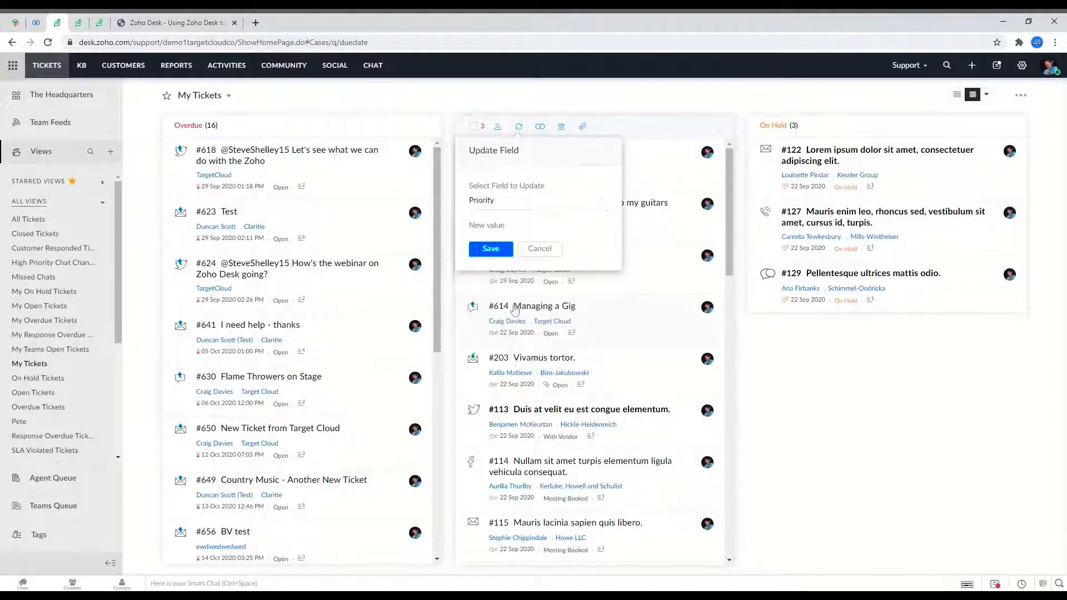
click(554, 201)
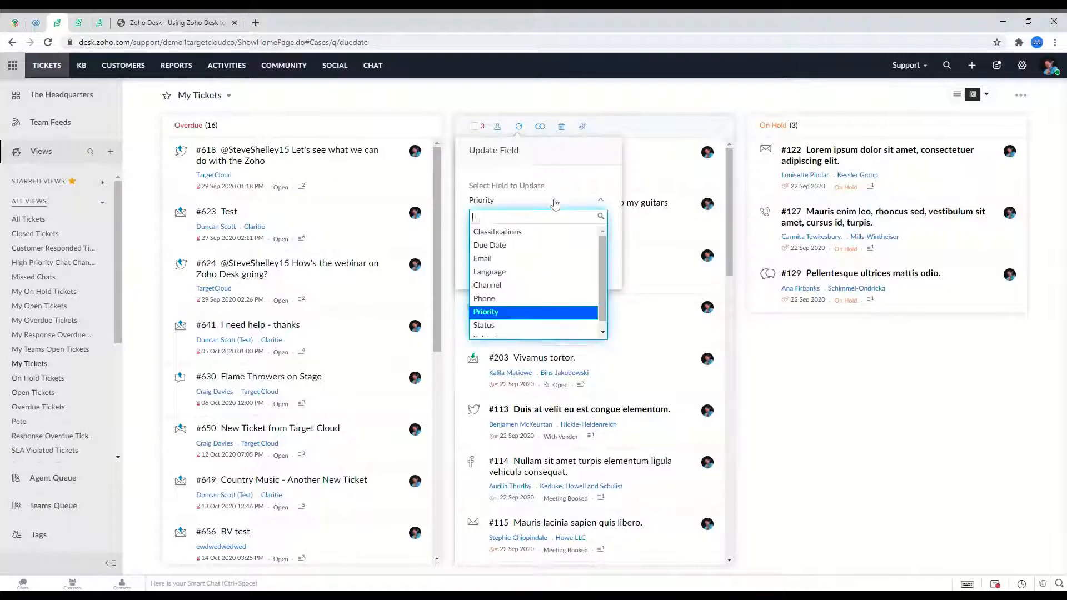
click(504, 246)
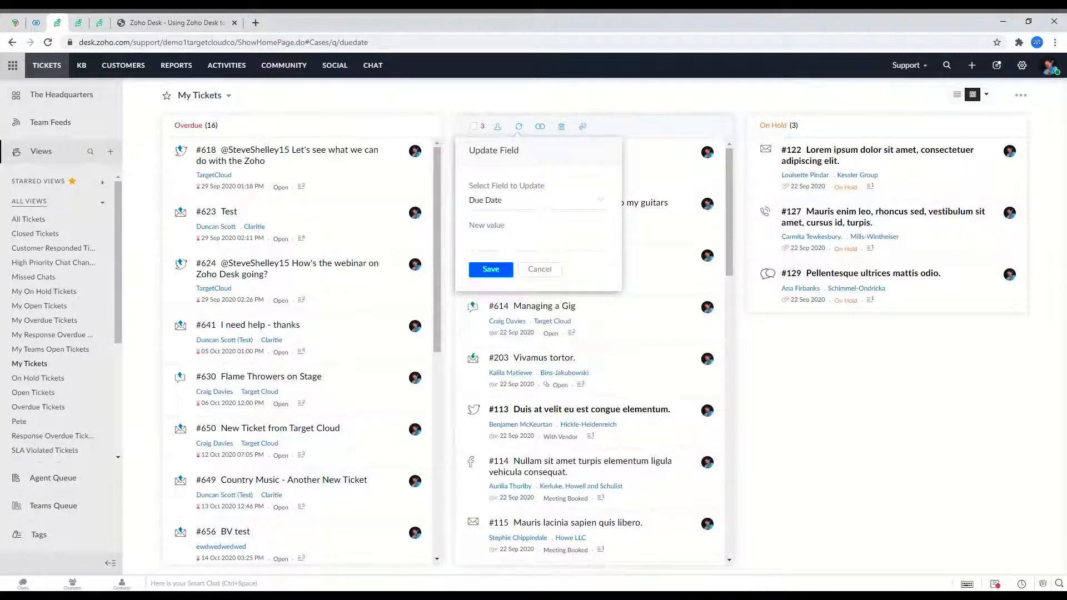
click(504, 245)
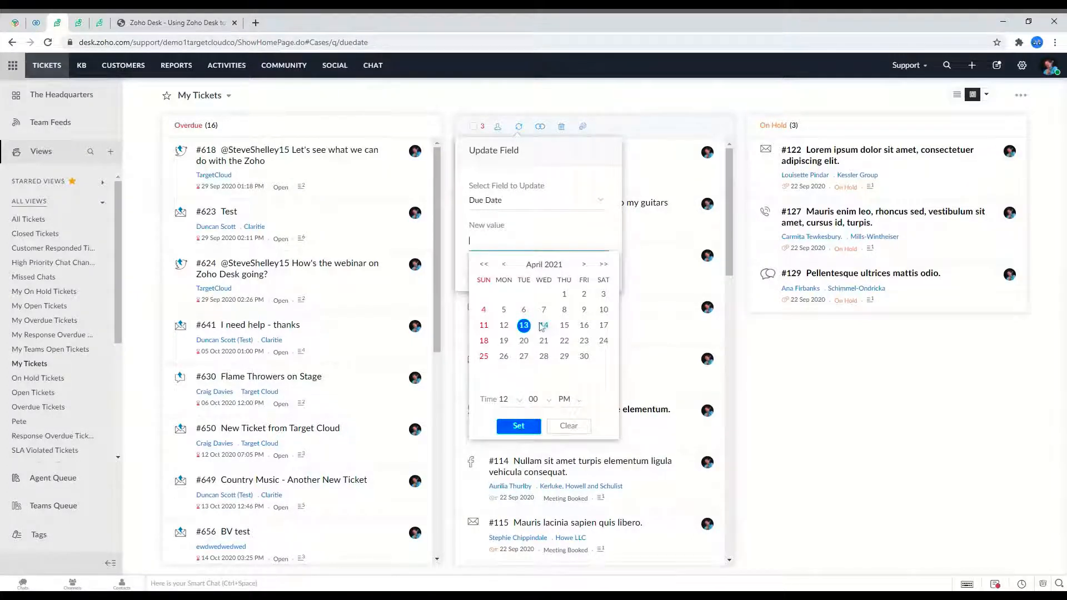
click(570, 330)
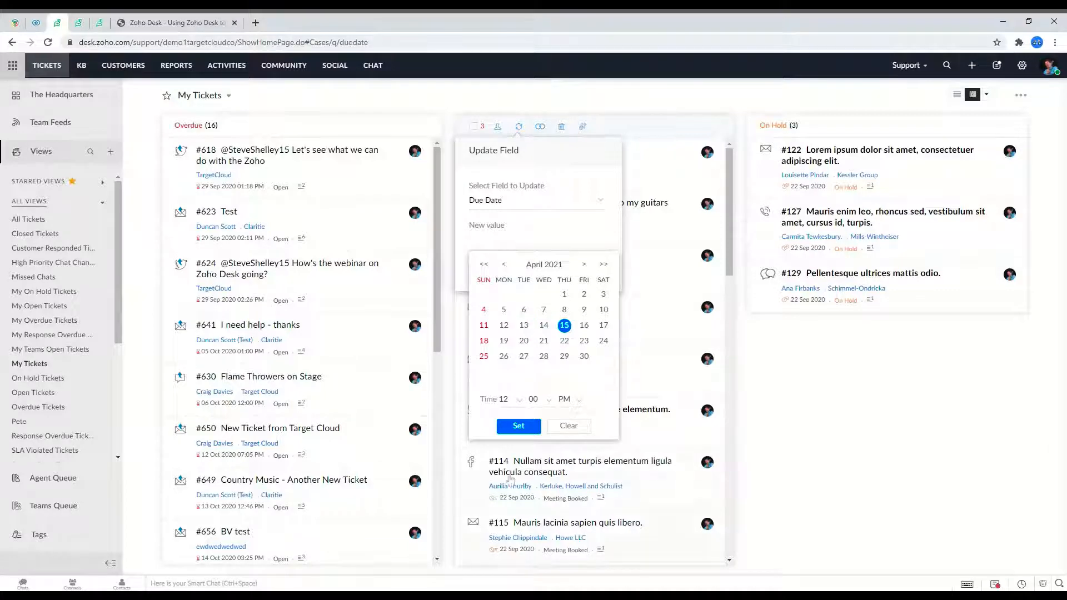
click(533, 431)
click(506, 275)
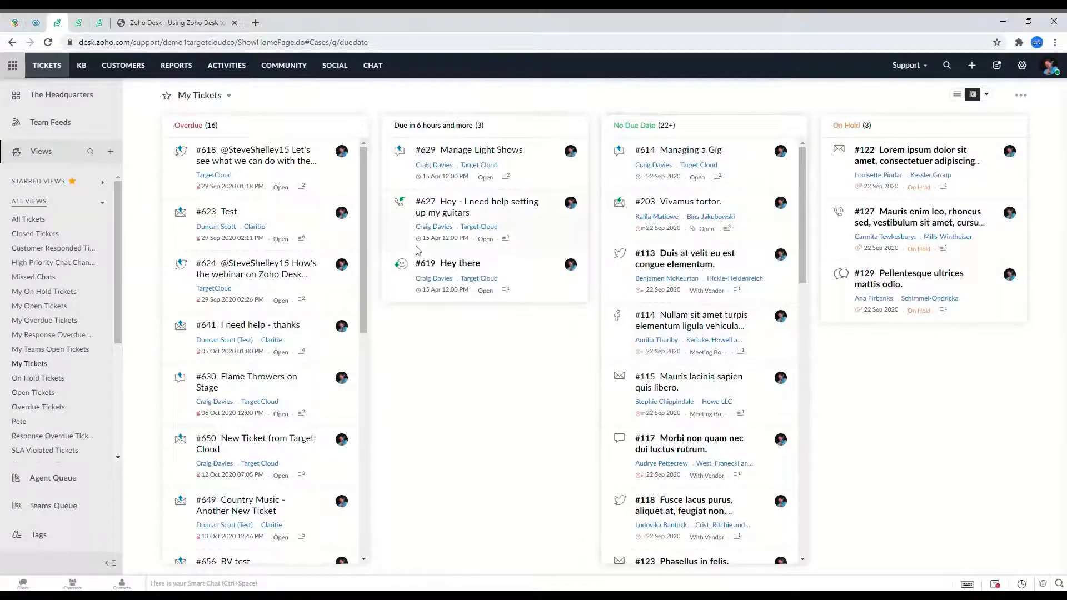
click(619, 153)
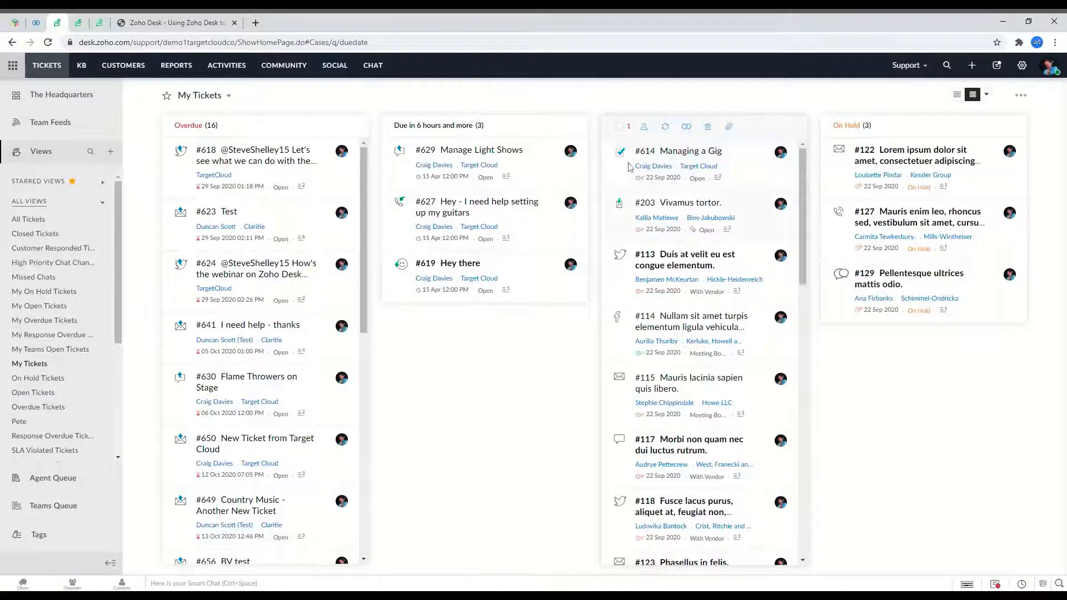
click(706, 307)
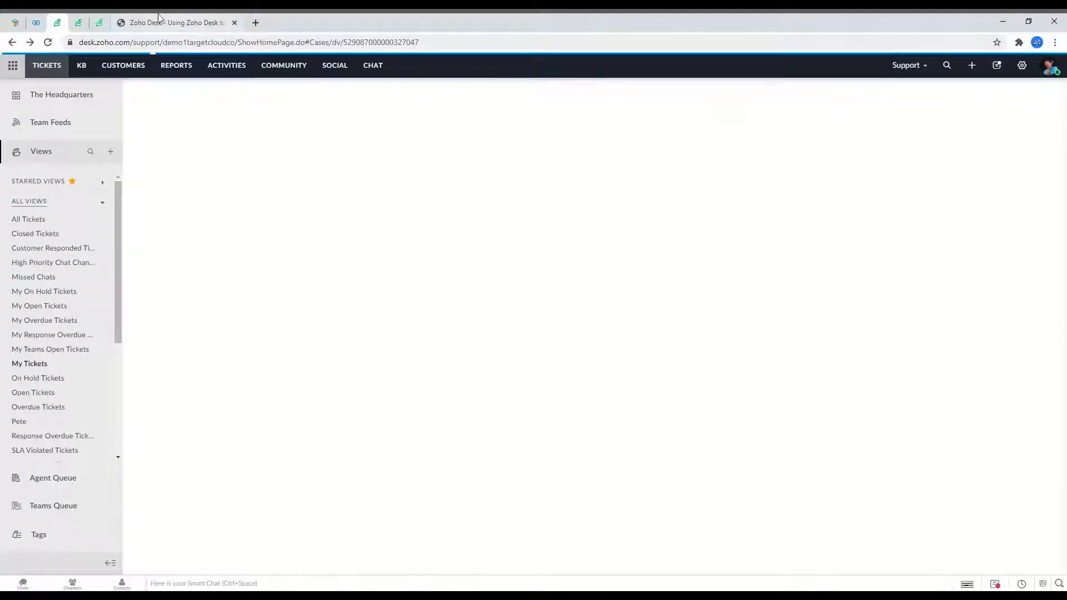
click(12, 43)
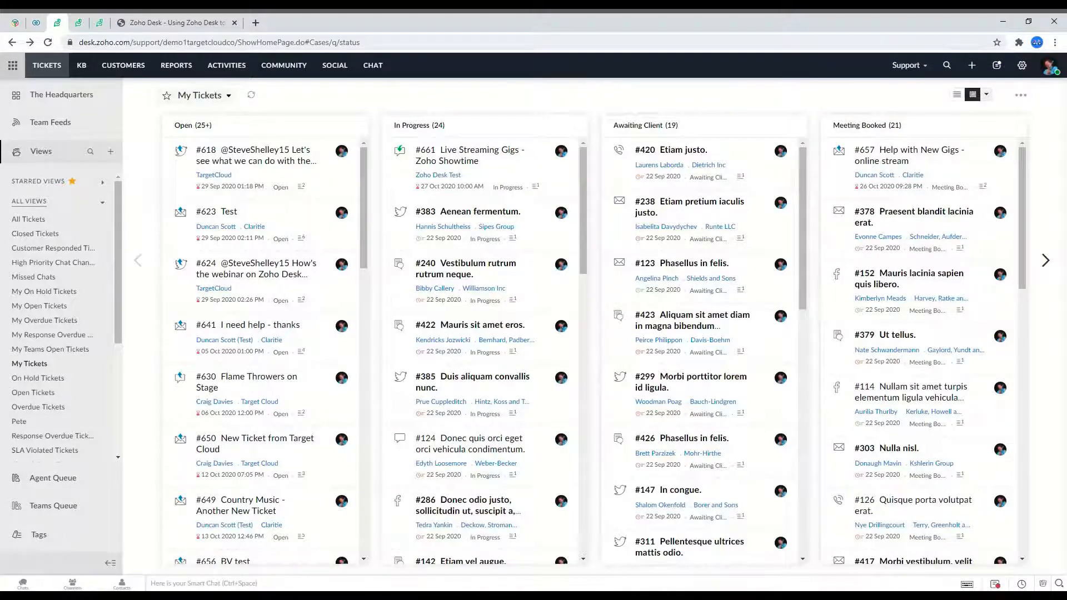
Step: Switch the board to Priority Mode and set the priority of the "Test" ticket #623 in the Other Priority column to High
click(986, 95)
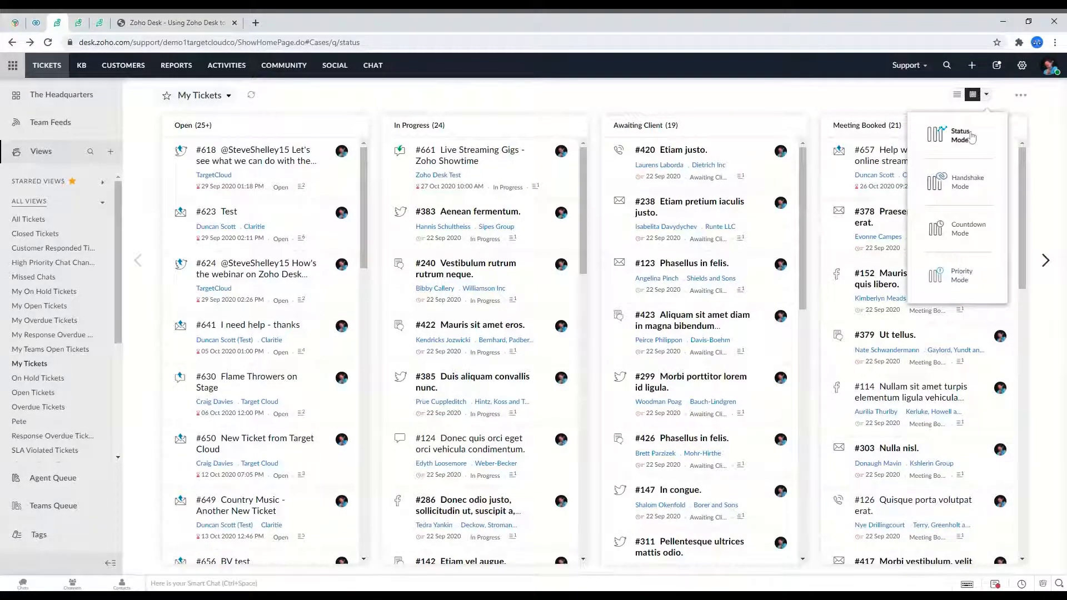
click(959, 275)
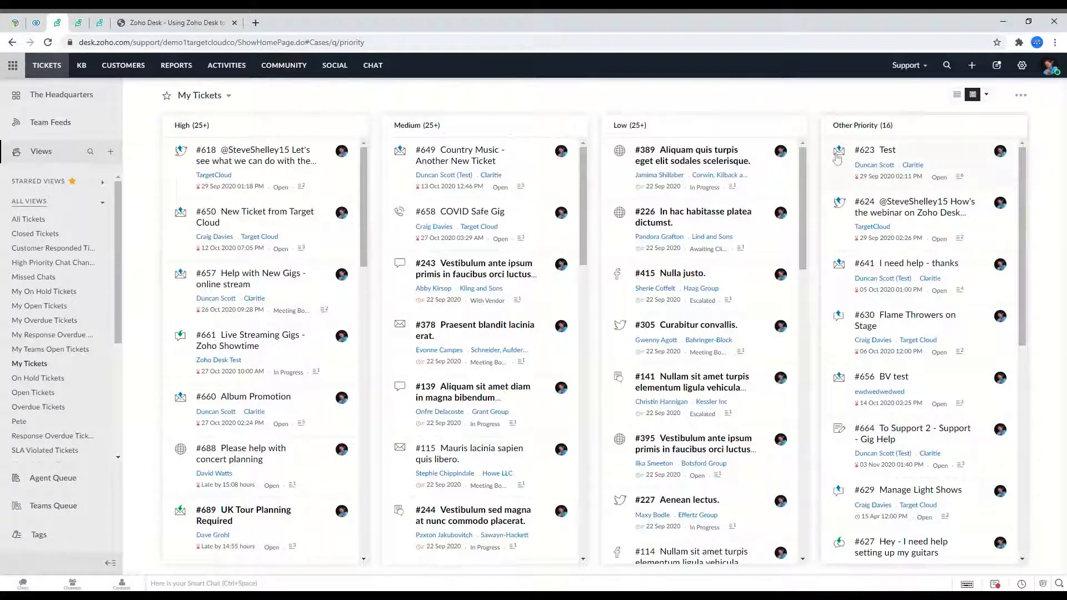
click(891, 152)
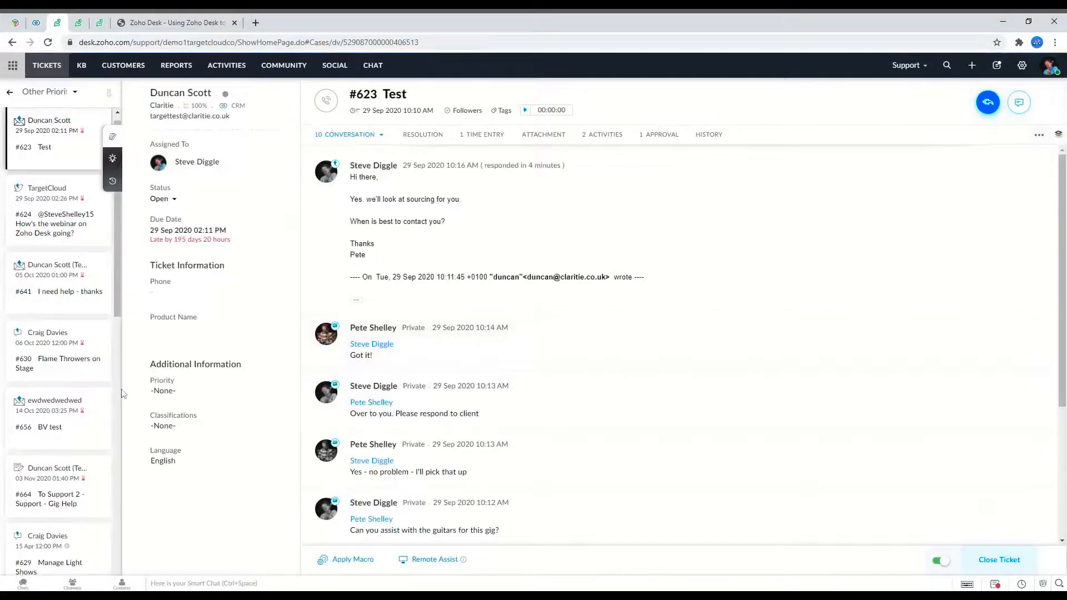
click(178, 393)
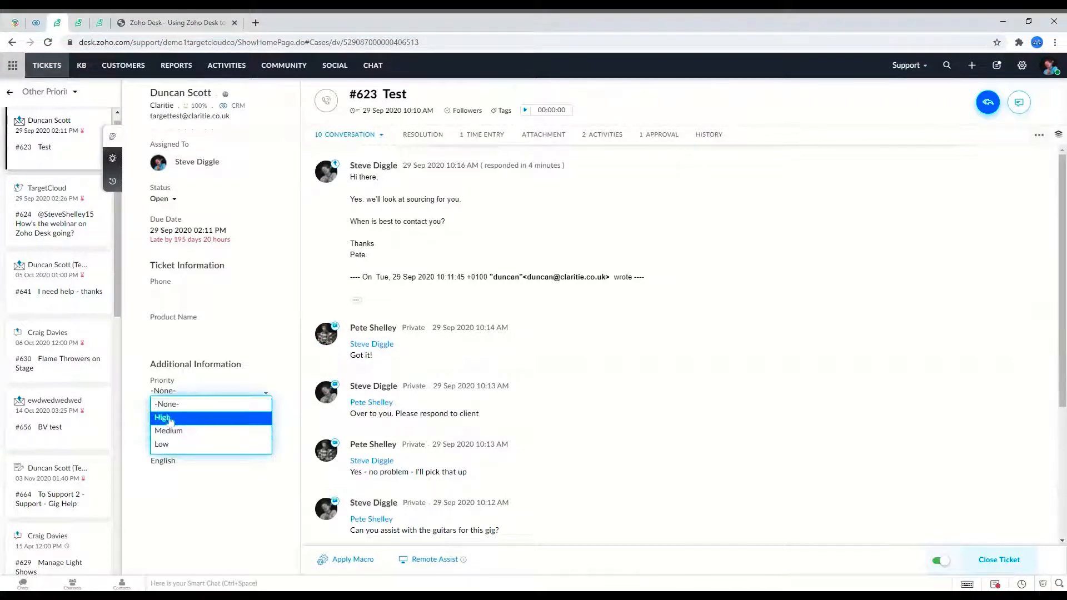
click(177, 421)
click(199, 561)
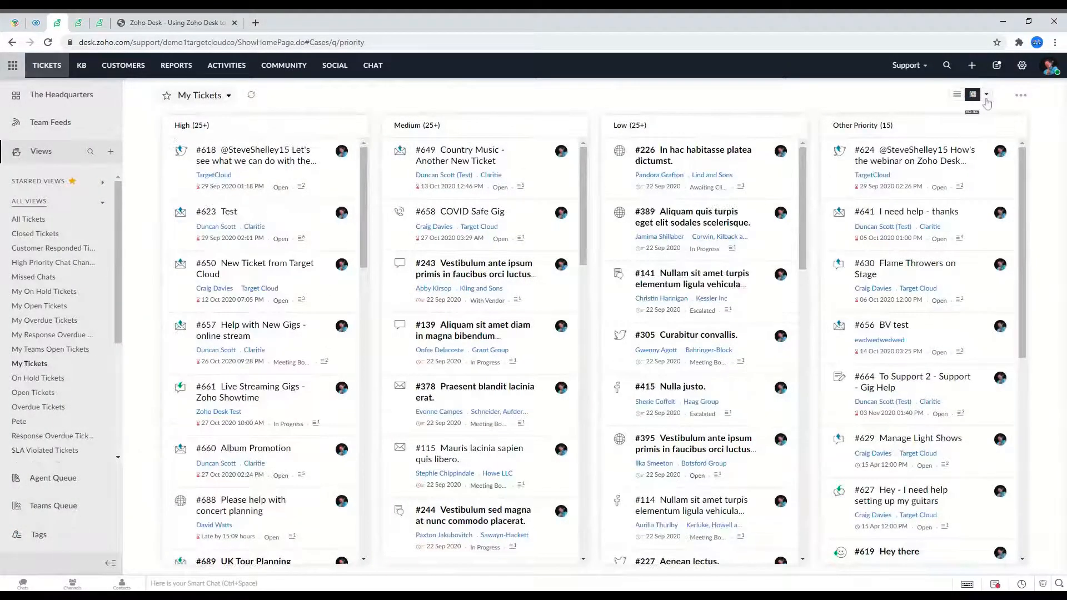
Step: Switch My Tickets from the Priority Mode board to the list view in Table layout
click(986, 99)
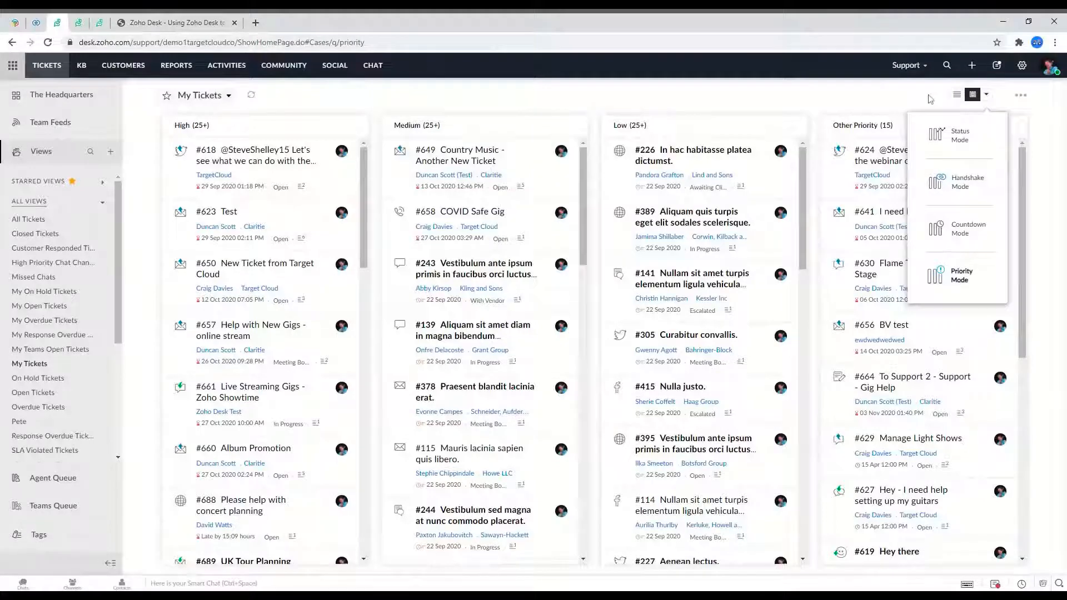
click(955, 97)
click(945, 121)
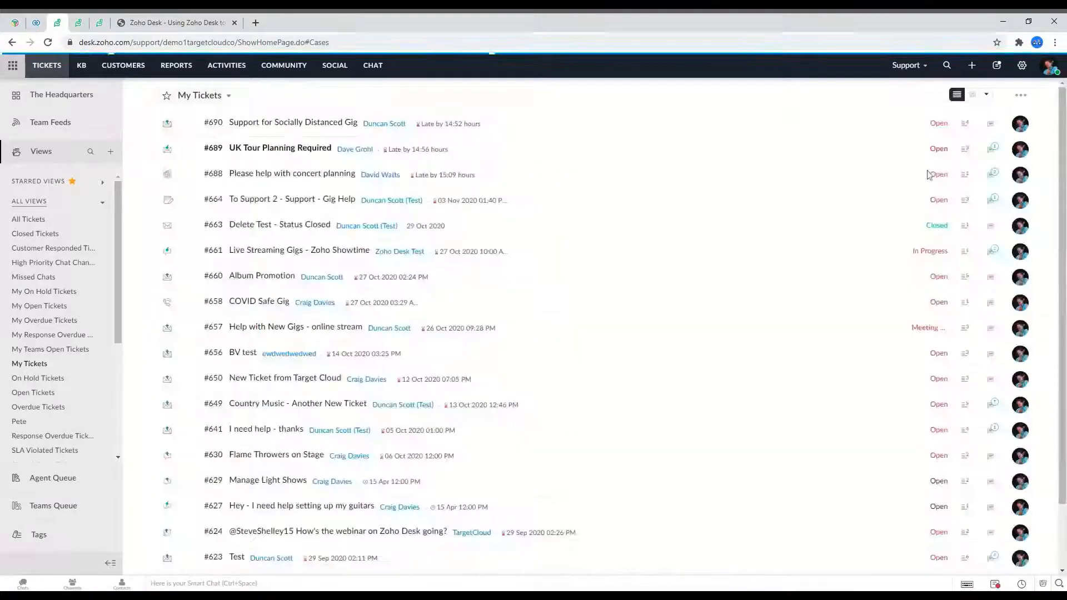
click(957, 95)
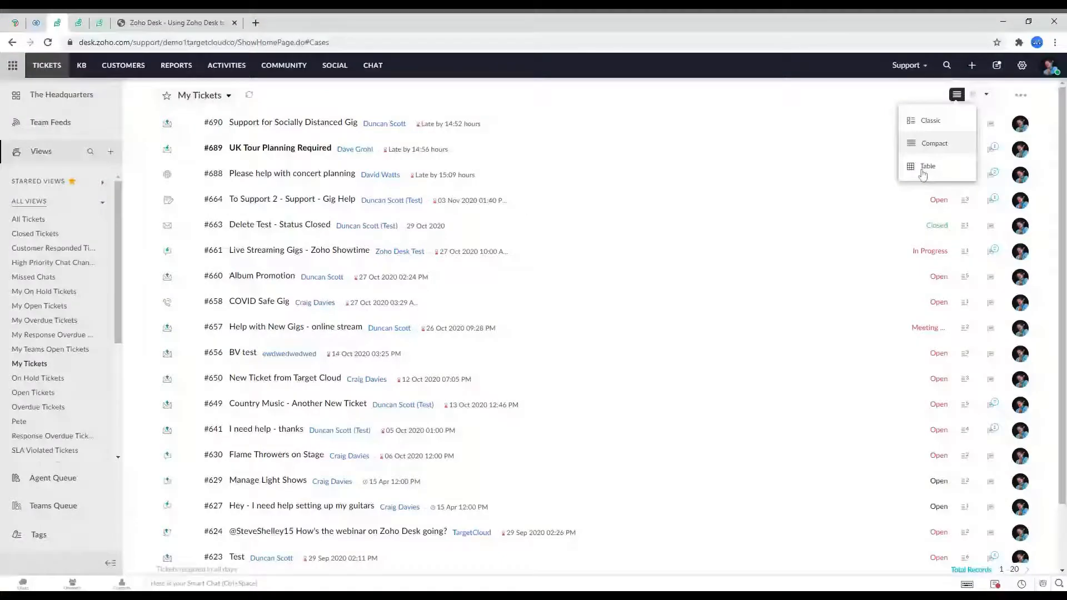
click(922, 169)
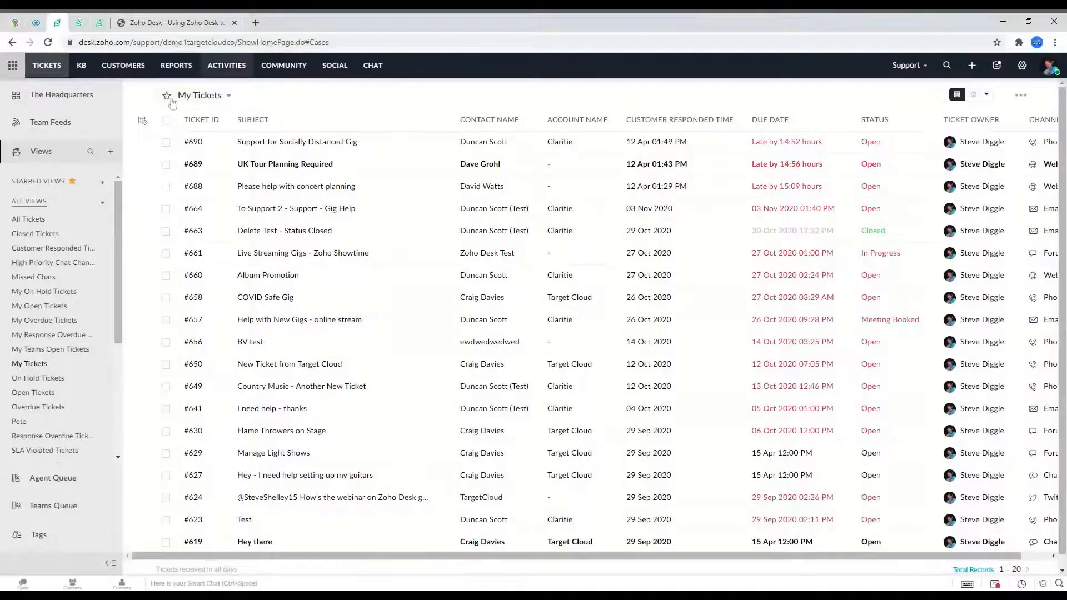
Step: Remove the Customer Responded Time column from the My Tickets table, add the Phone column, and save the selection
click(142, 124)
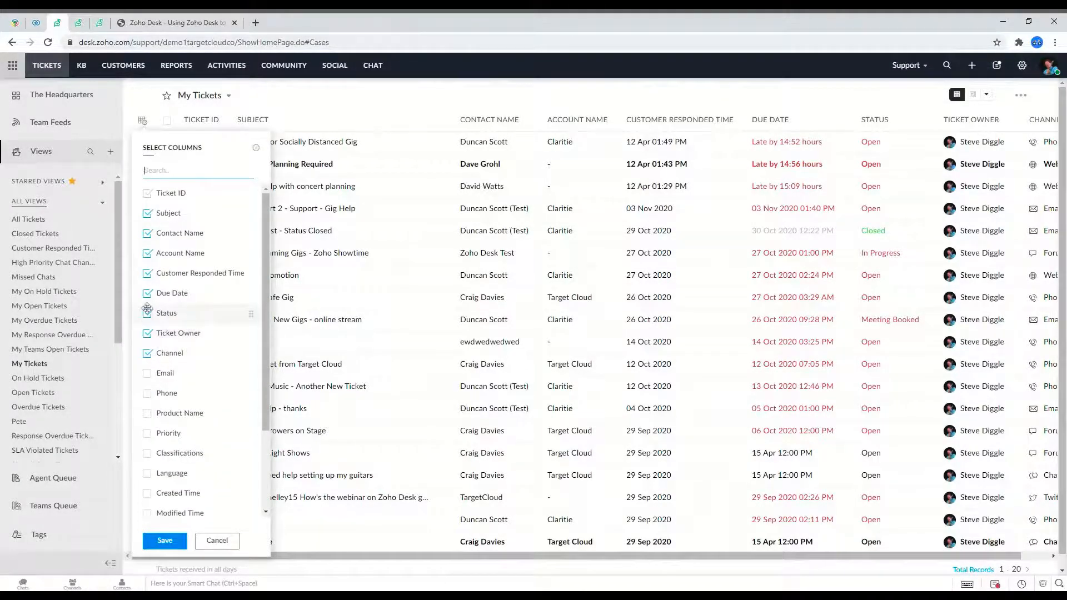
click(147, 275)
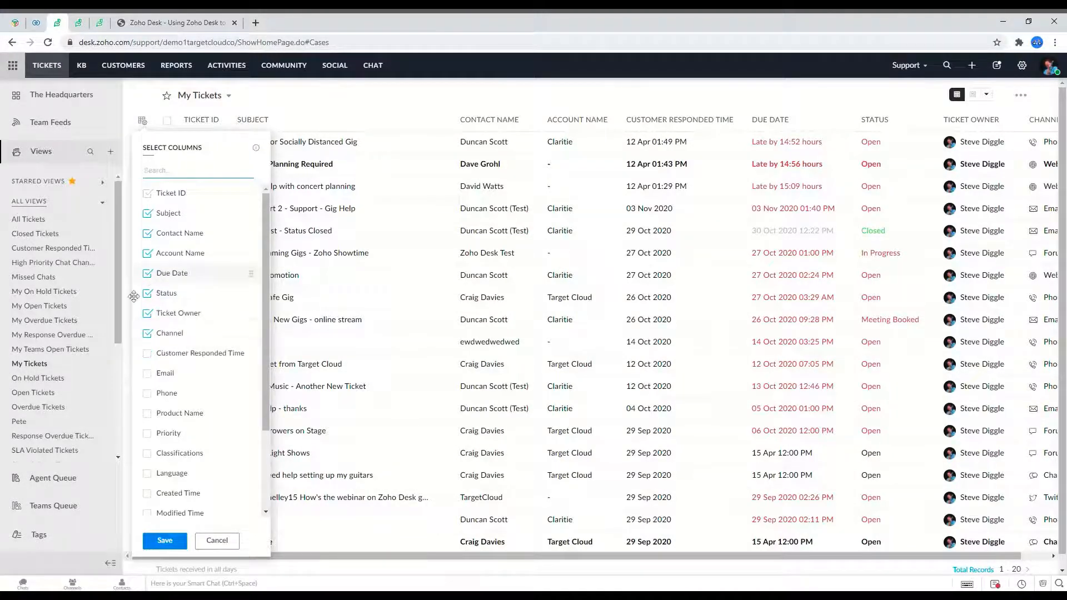
click(147, 394)
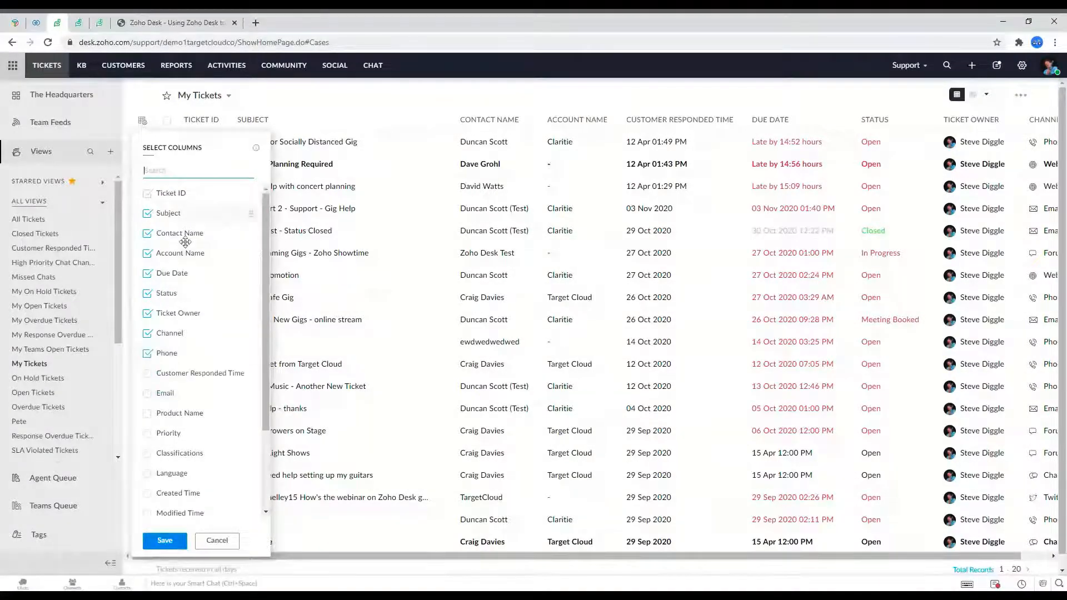
scroll(202, 414, down, 2)
scroll(203, 420, up, 2)
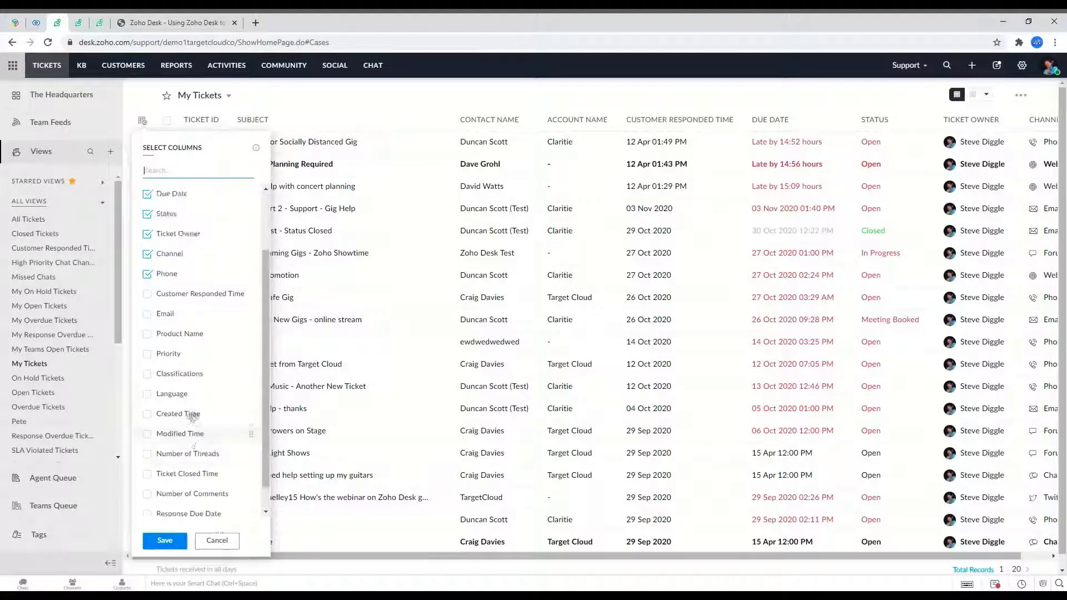
scroll(205, 254, down, 1)
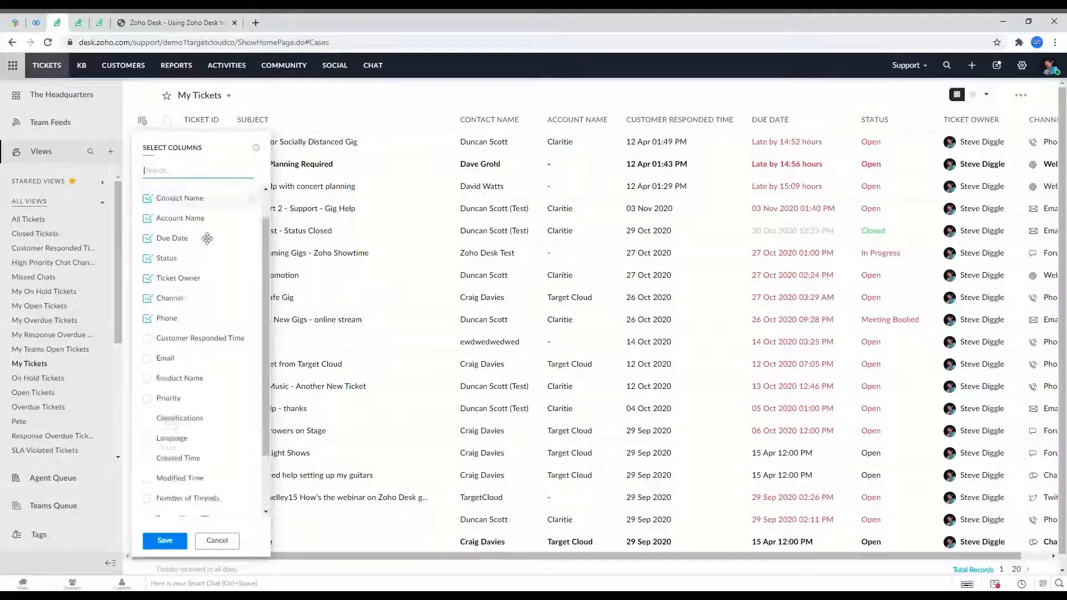
scroll(195, 389, up, 1)
click(165, 541)
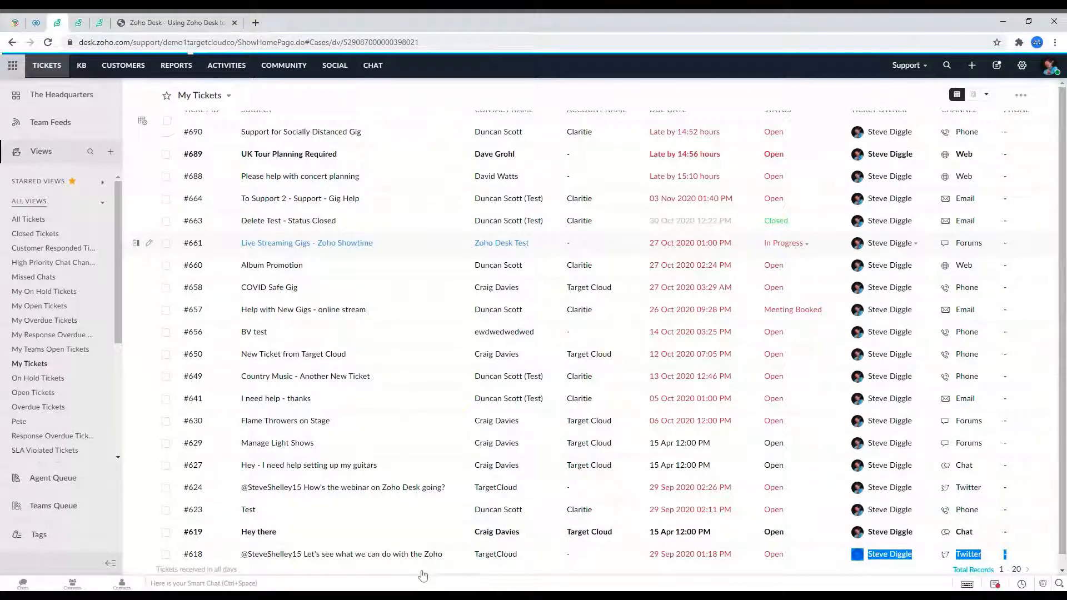
key(alt+Left)
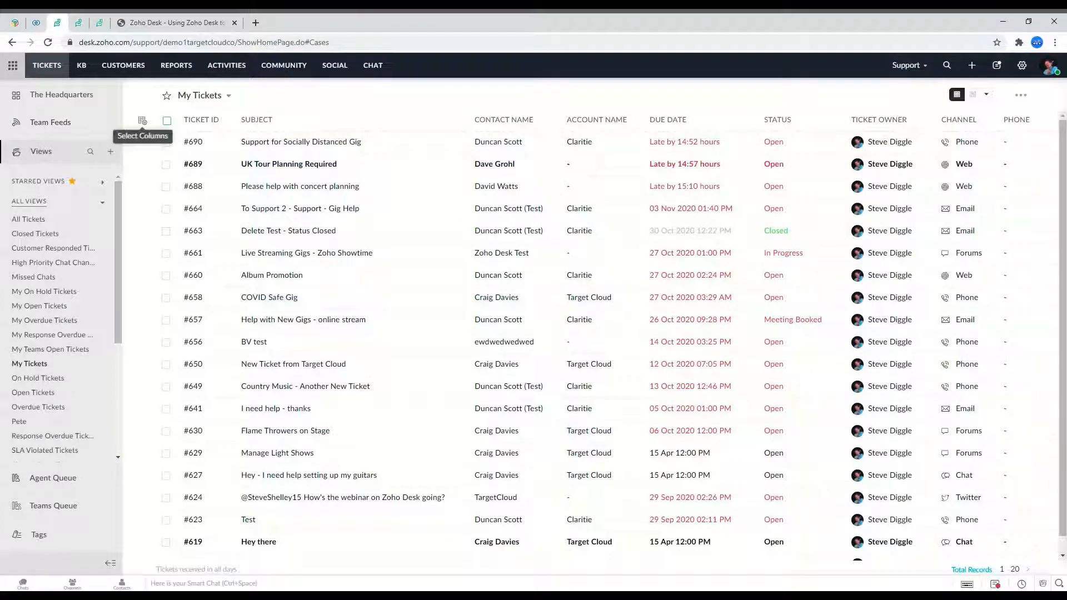
Step: Remove the Phone column from the My Tickets table and save the column selection
click(142, 121)
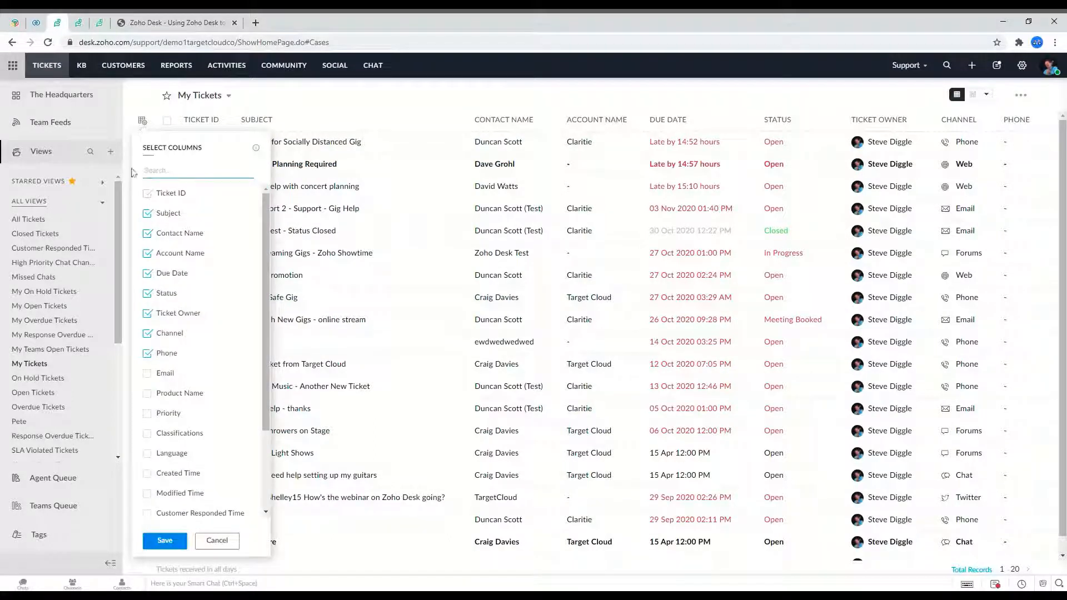
click(147, 353)
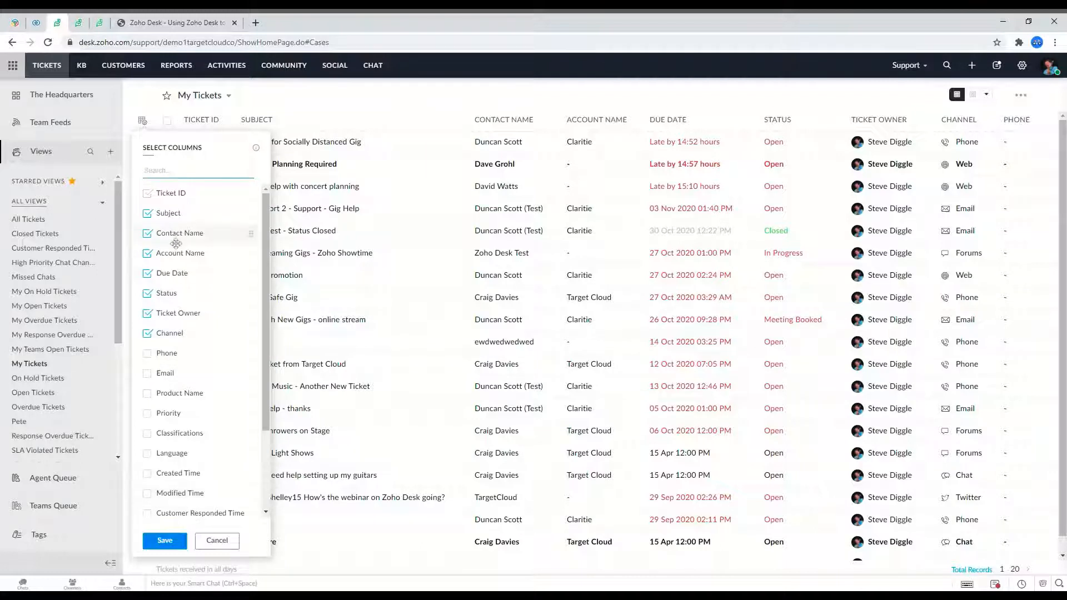
click(165, 541)
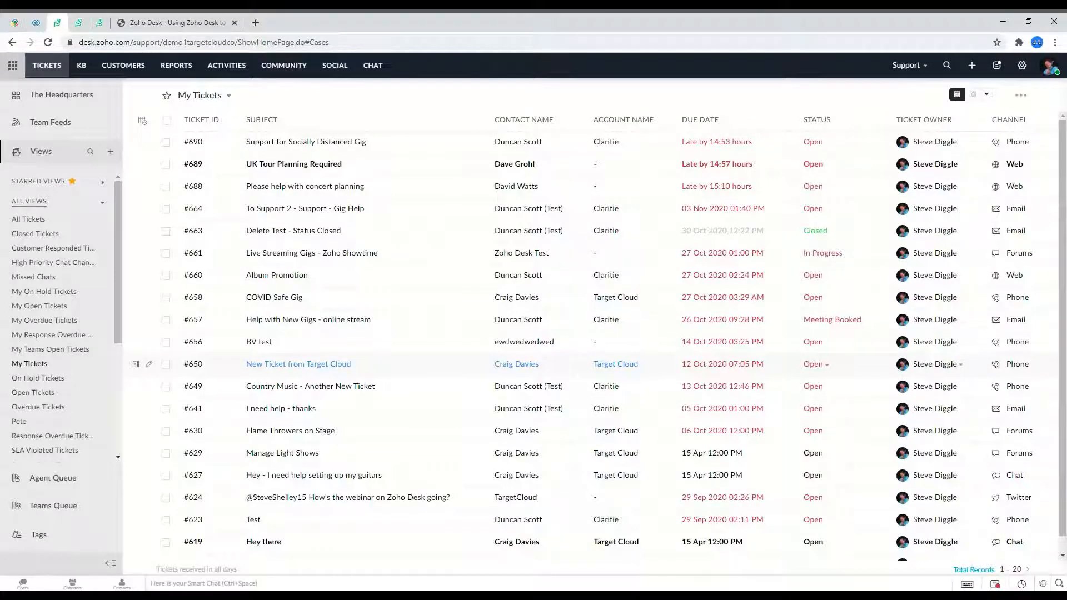
key(alt+Tab)
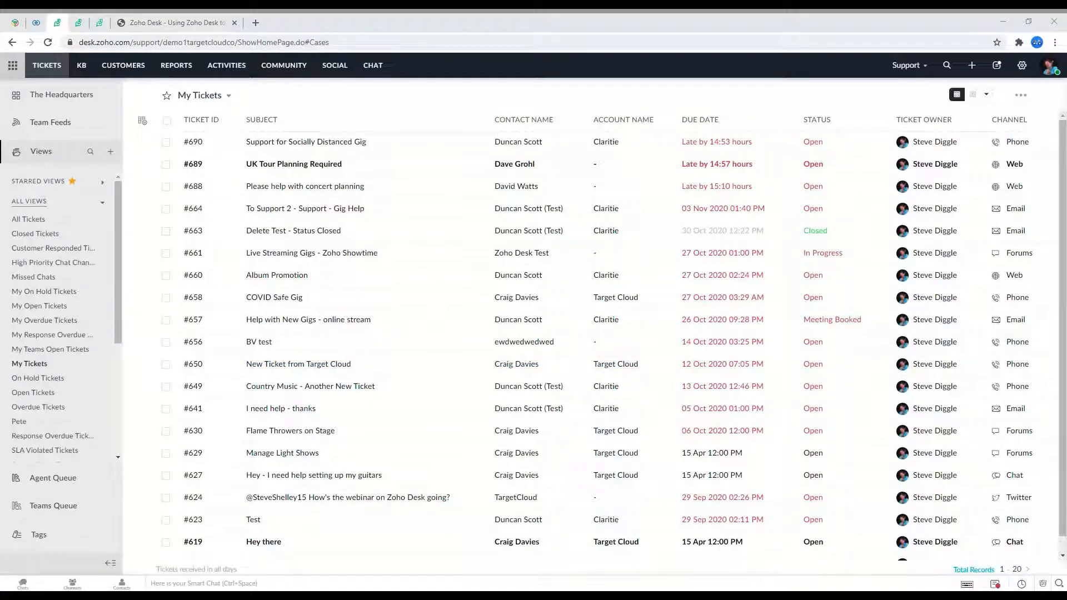
click(637, 497)
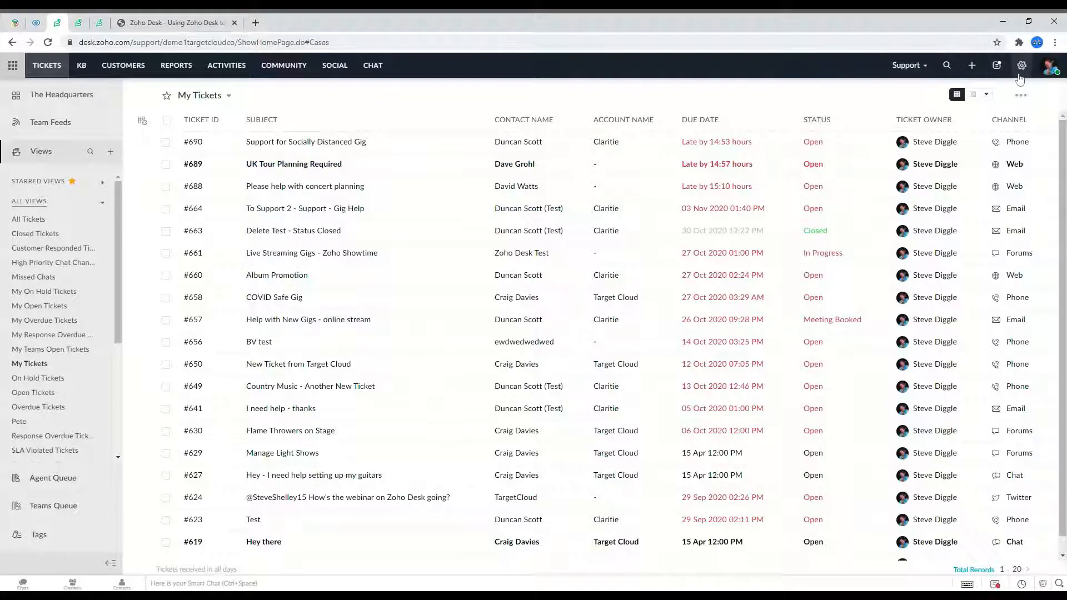
click(957, 95)
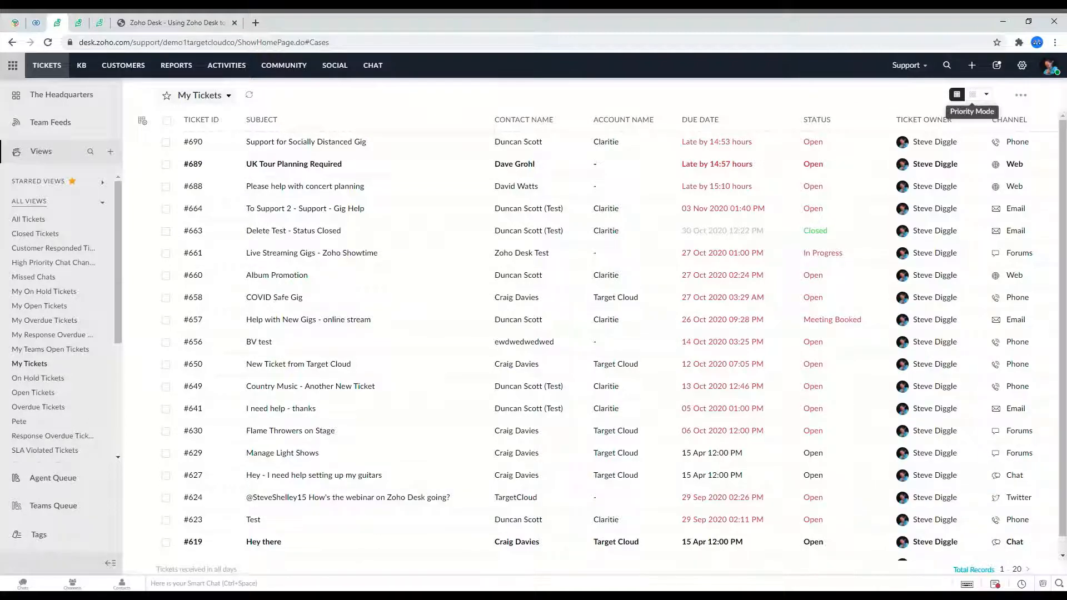
Step: Show My Tickets in Priority Mode and return it to the Table layout
click(986, 94)
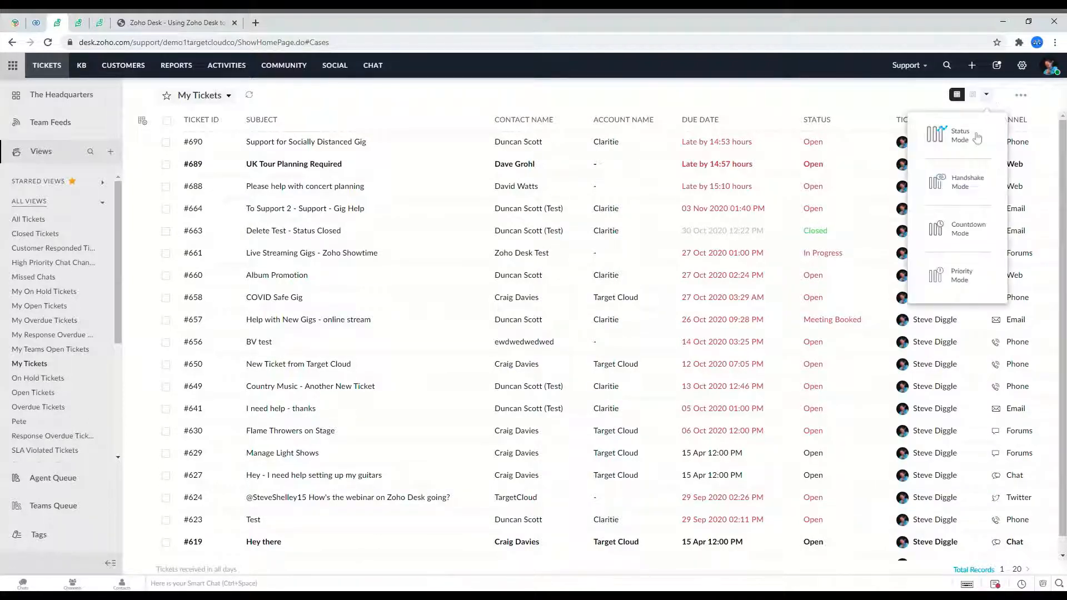
click(964, 267)
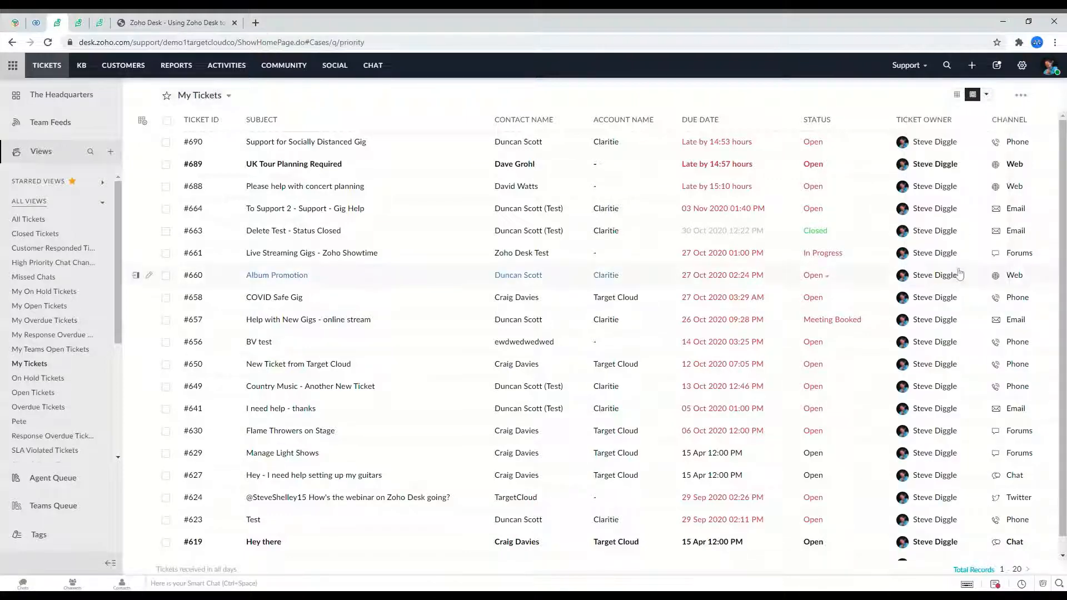
click(219, 99)
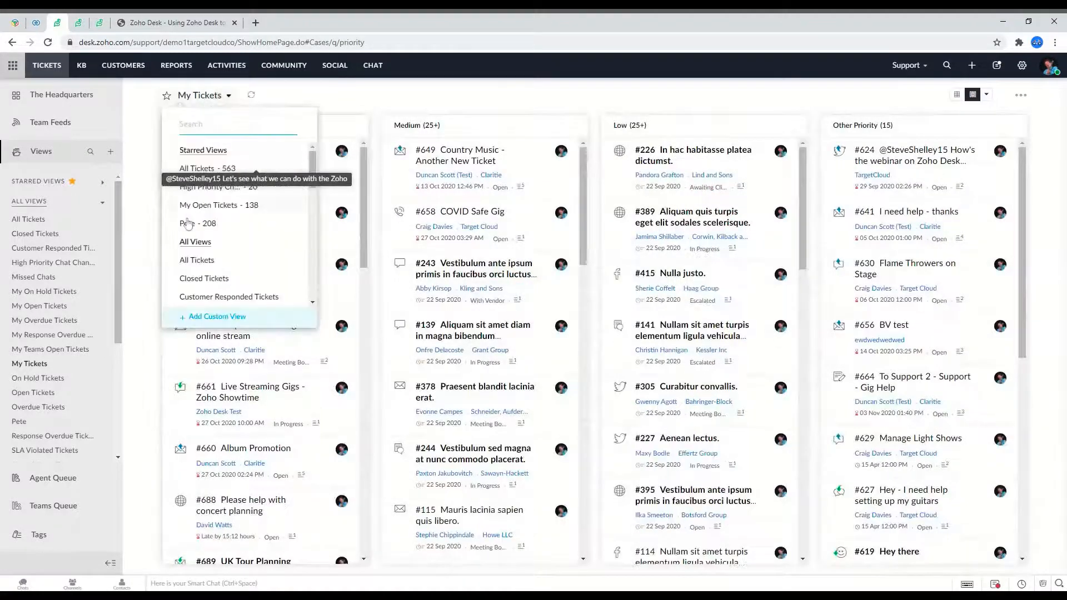
click(955, 99)
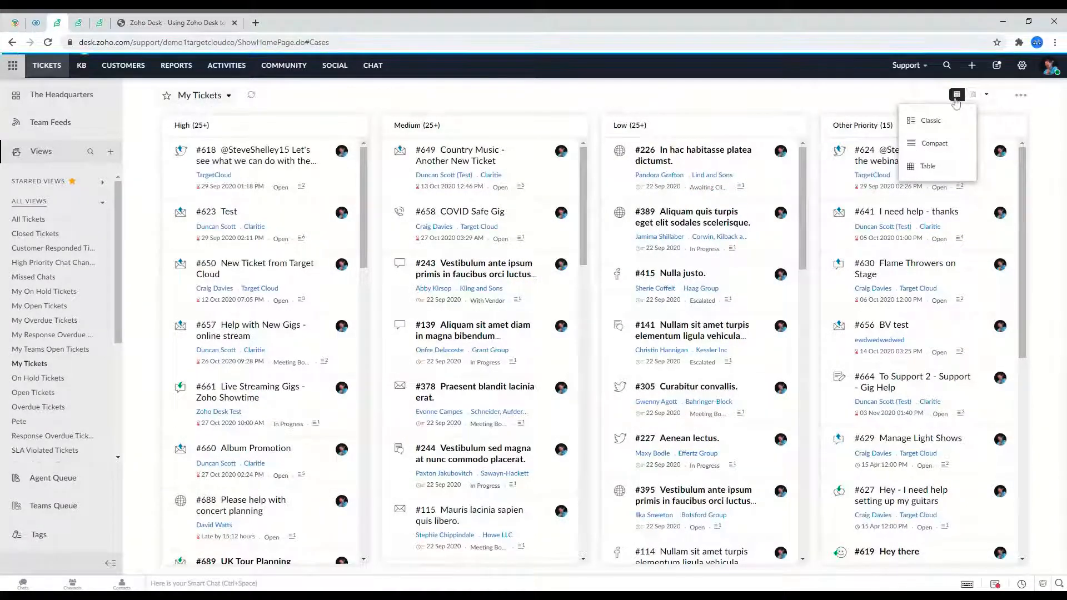
click(926, 166)
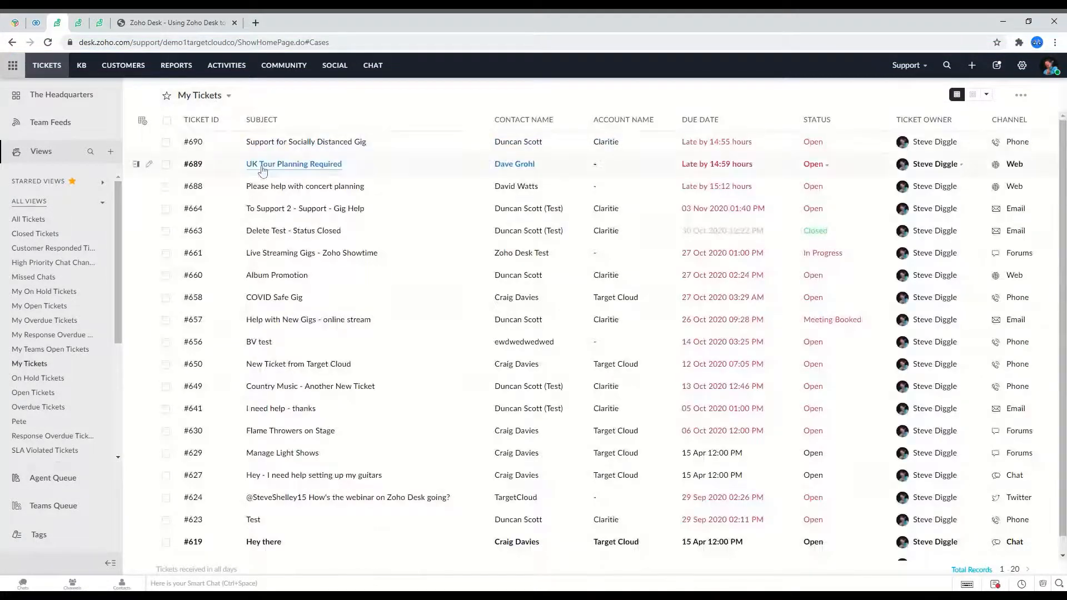
Step: Open ticket #689 "UK Tour Planning Required" and browse the My Tickets list beside it
click(316, 166)
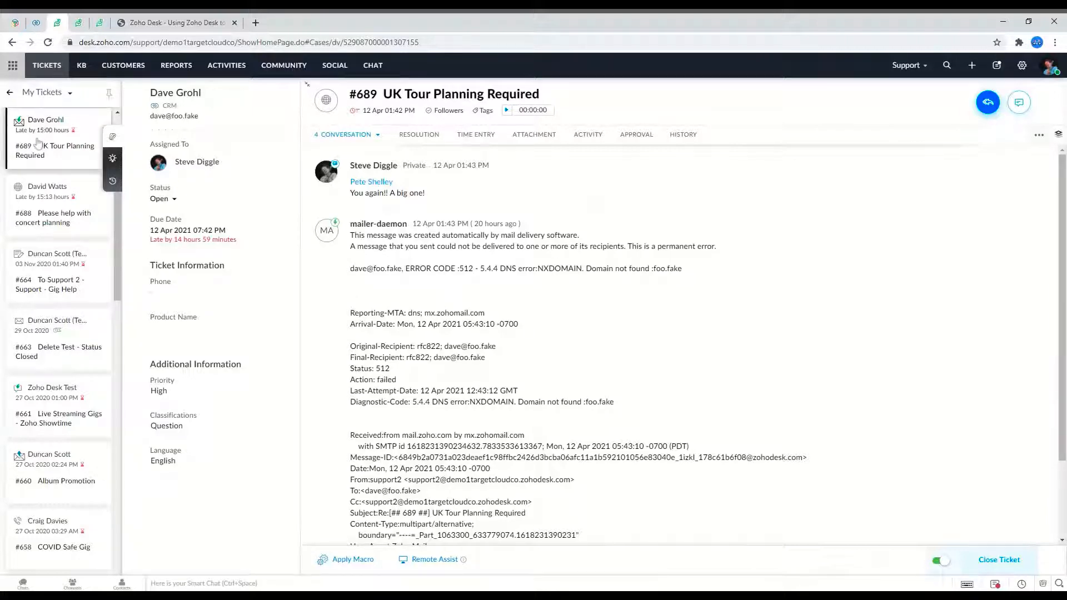
scroll(76, 293, down, 8)
scroll(77, 293, up, 6)
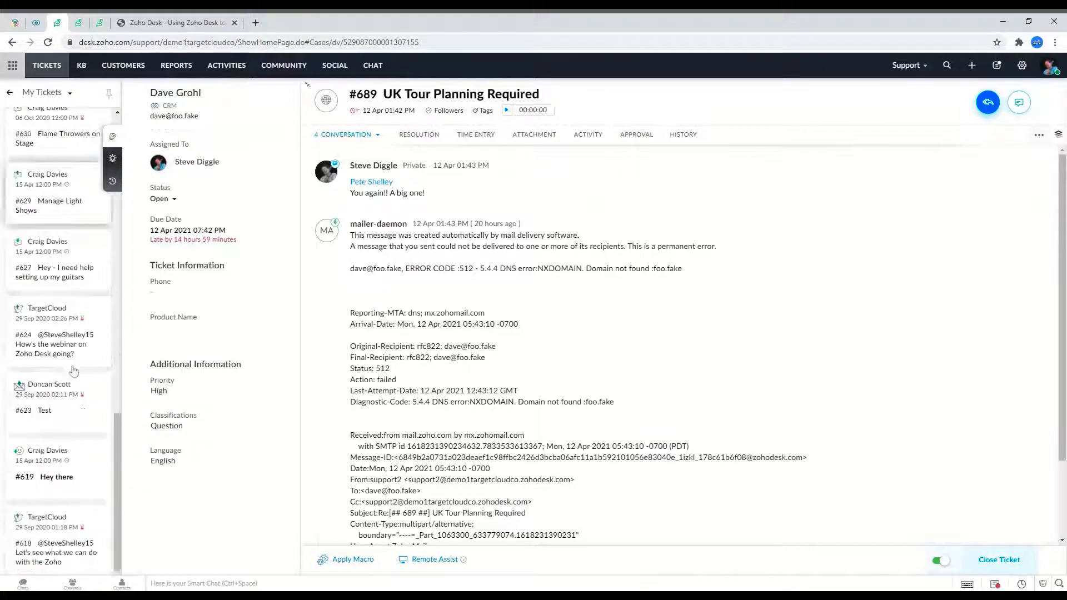
scroll(75, 380, up, 3)
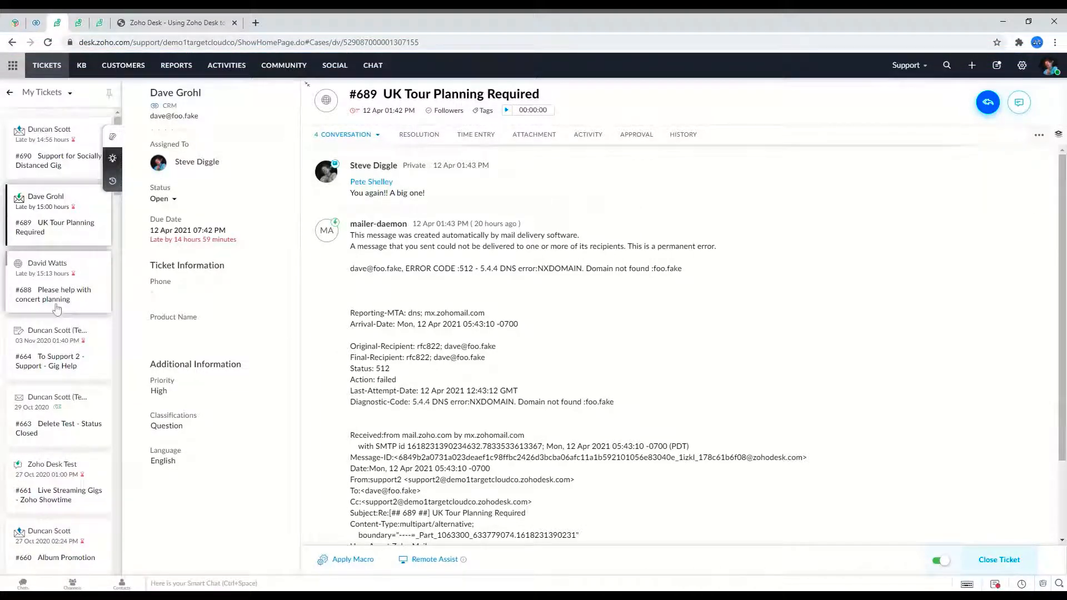
scroll(106, 280, down, 5)
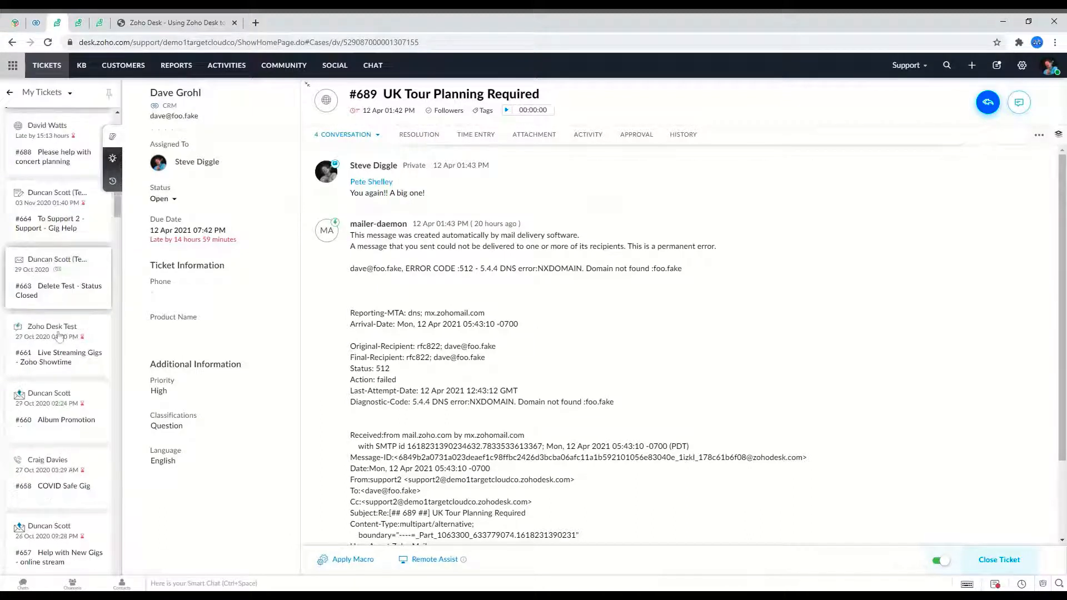
scroll(89, 278, up, 5)
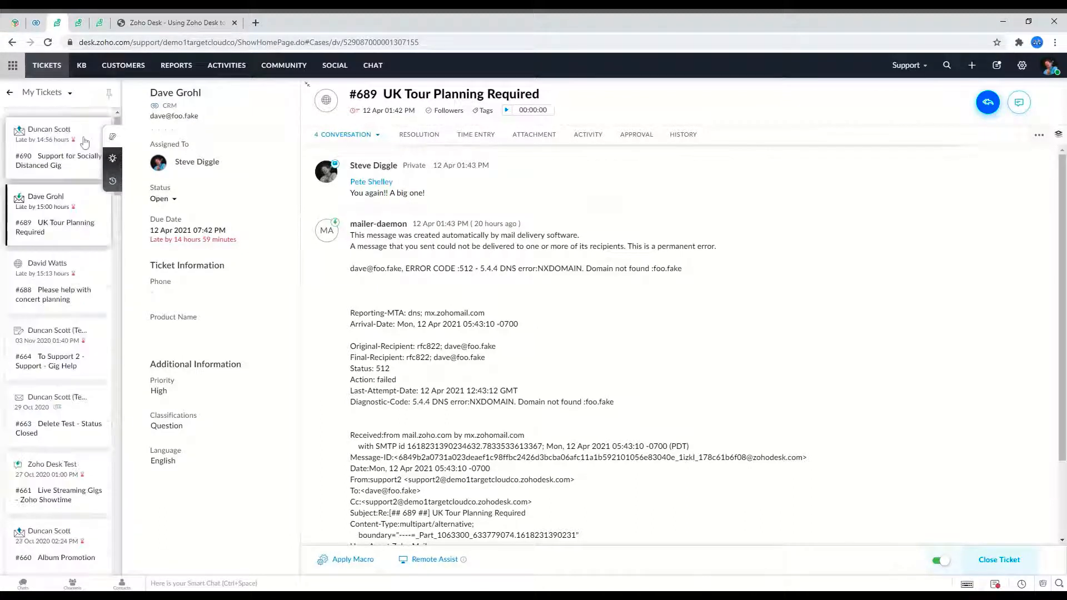
Step: Unpin the My Tickets list to open ticket #660 "Album Promotion" from its slide-out version, pinning the list again
click(110, 95)
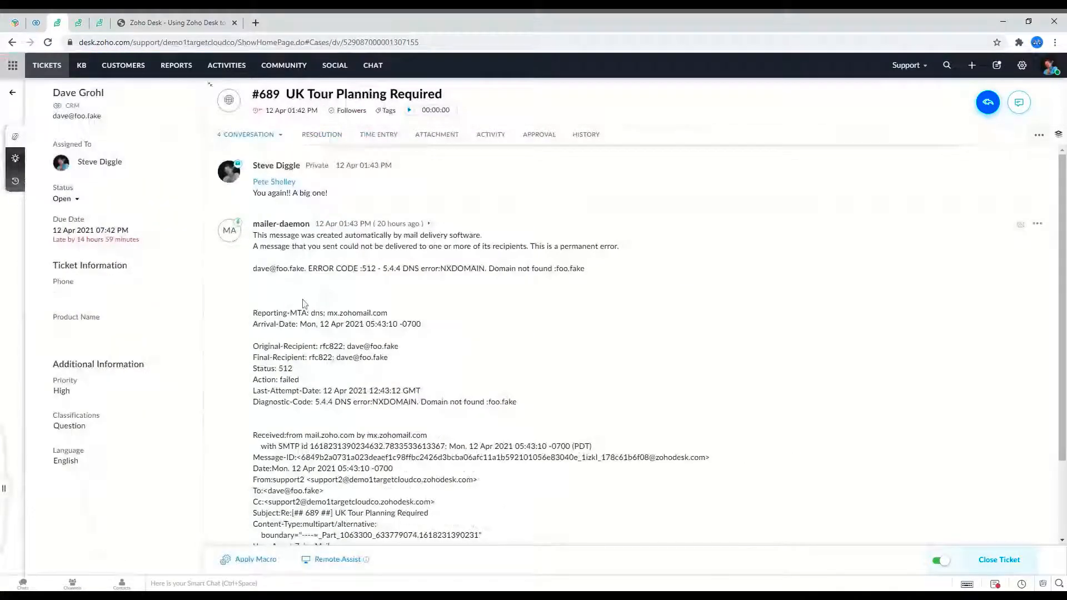
mouse_move(3, 502)
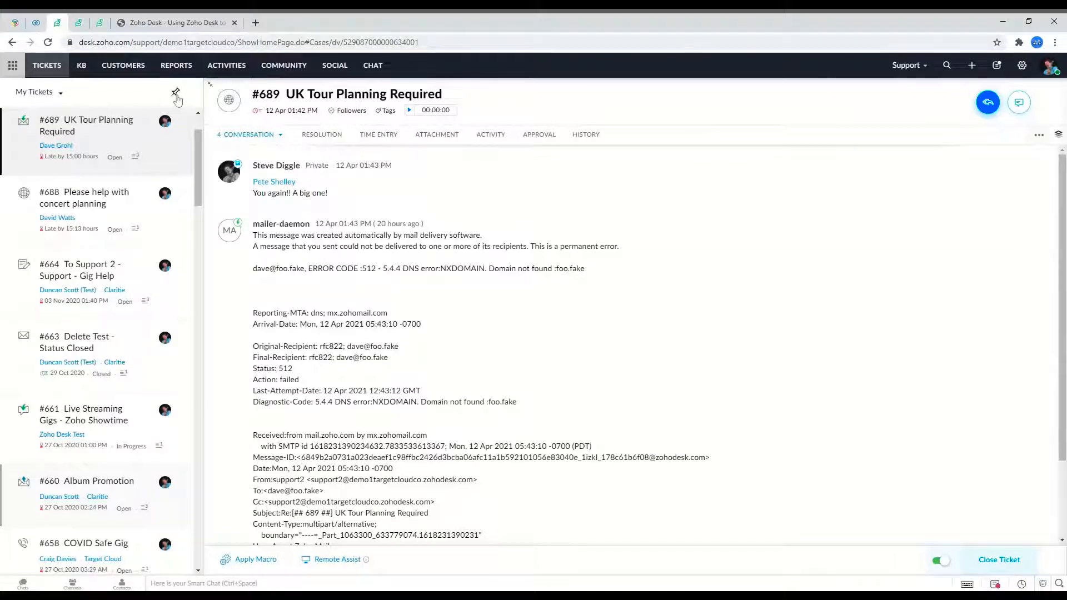
click(175, 93)
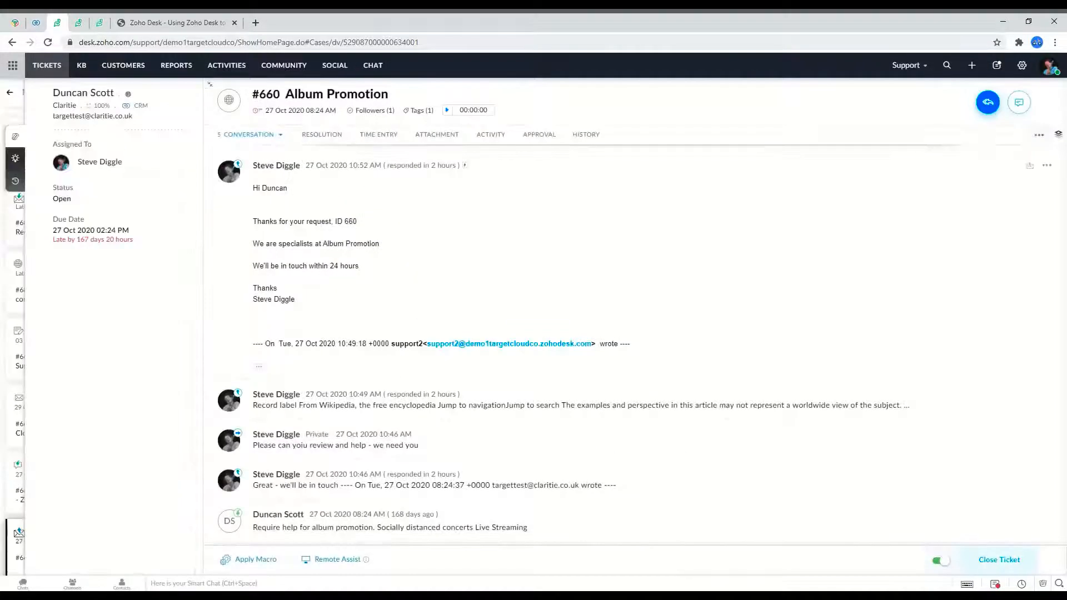
Step: Check the CRM information of ticket #660's contact and look through the agents the ticket can be assigned to
mouse_move(62, 139)
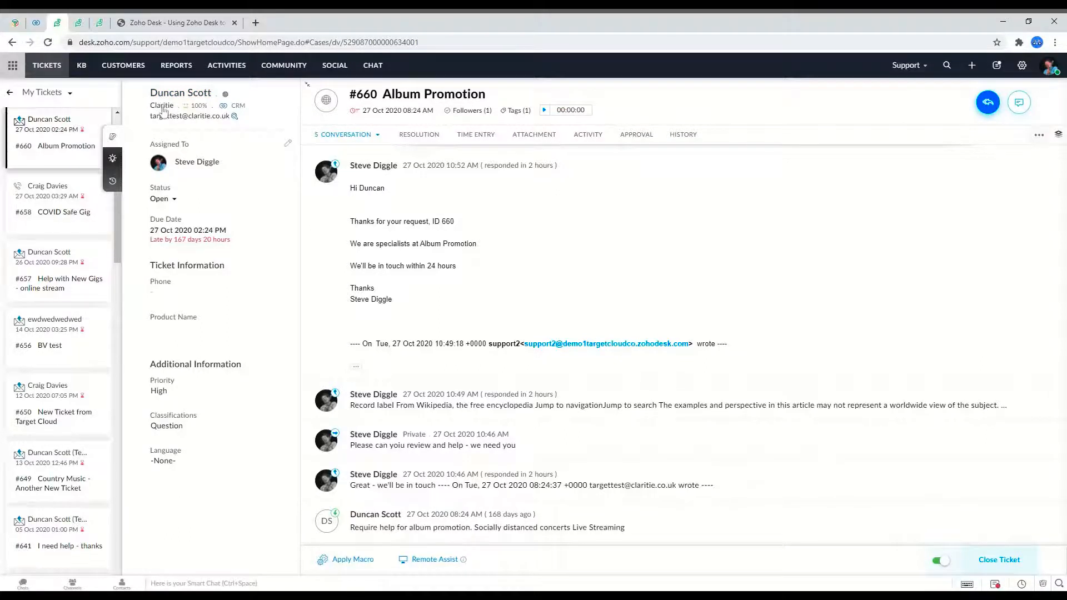
click(228, 107)
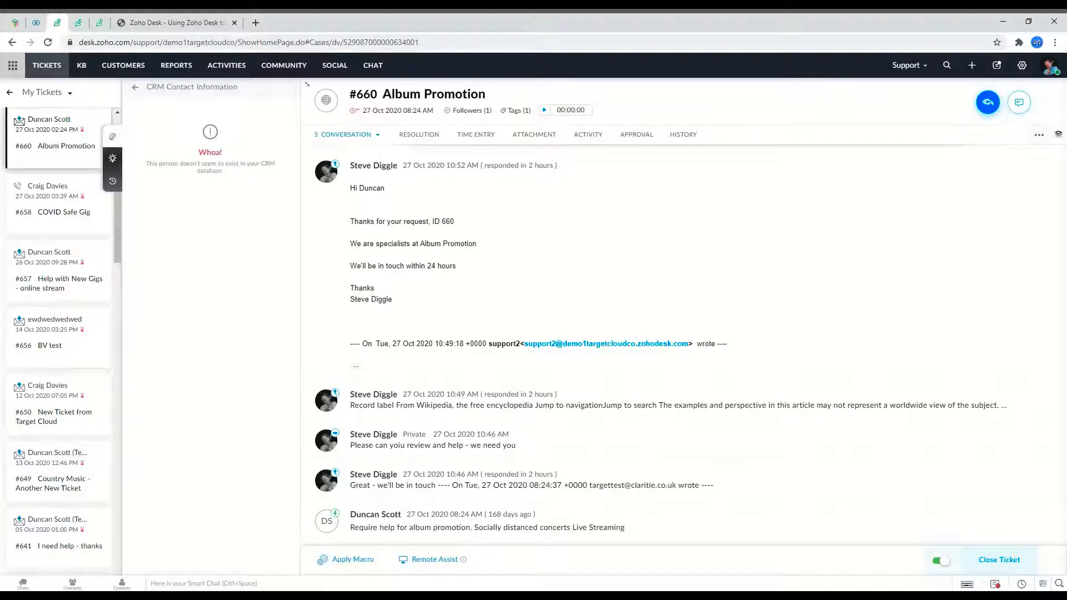
click(135, 88)
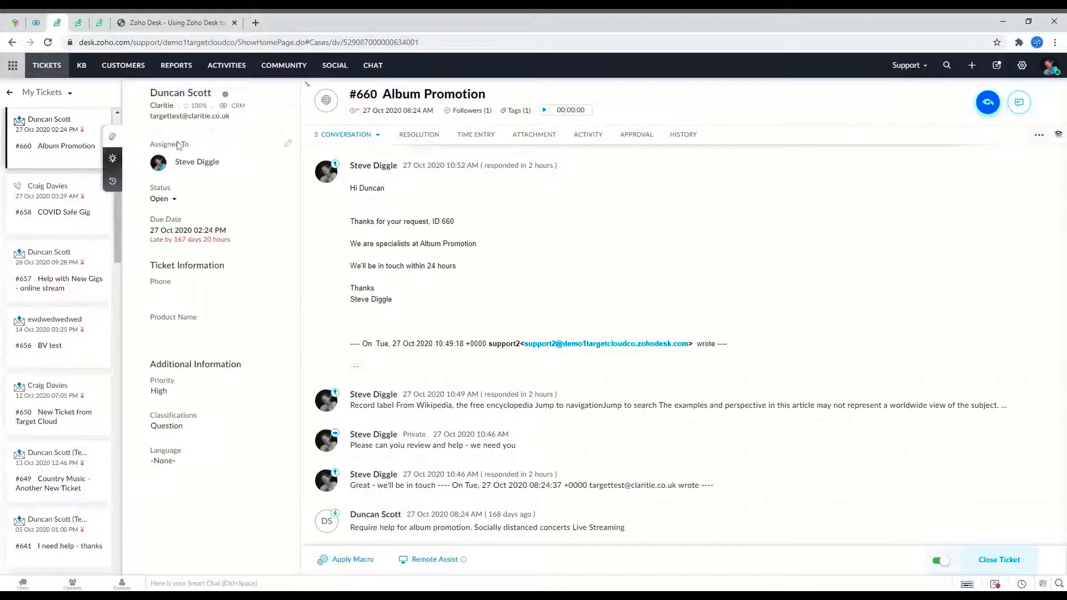
click(226, 164)
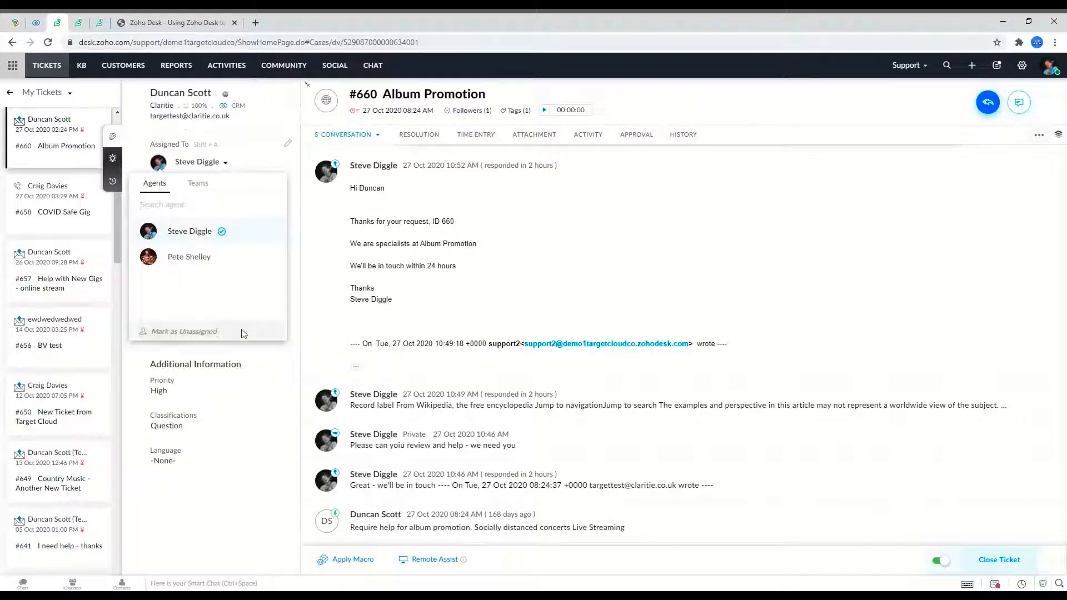
click(284, 383)
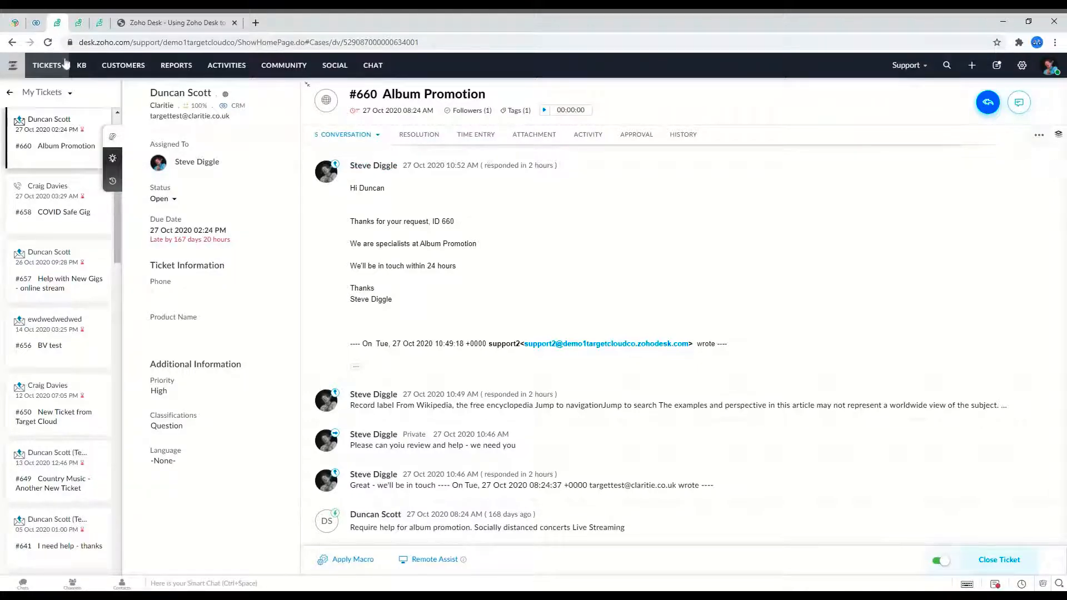
Step: Open ticket #689 "UK Tour Planning Required" from the My Tickets list and check its contact's CRM information
click(49, 66)
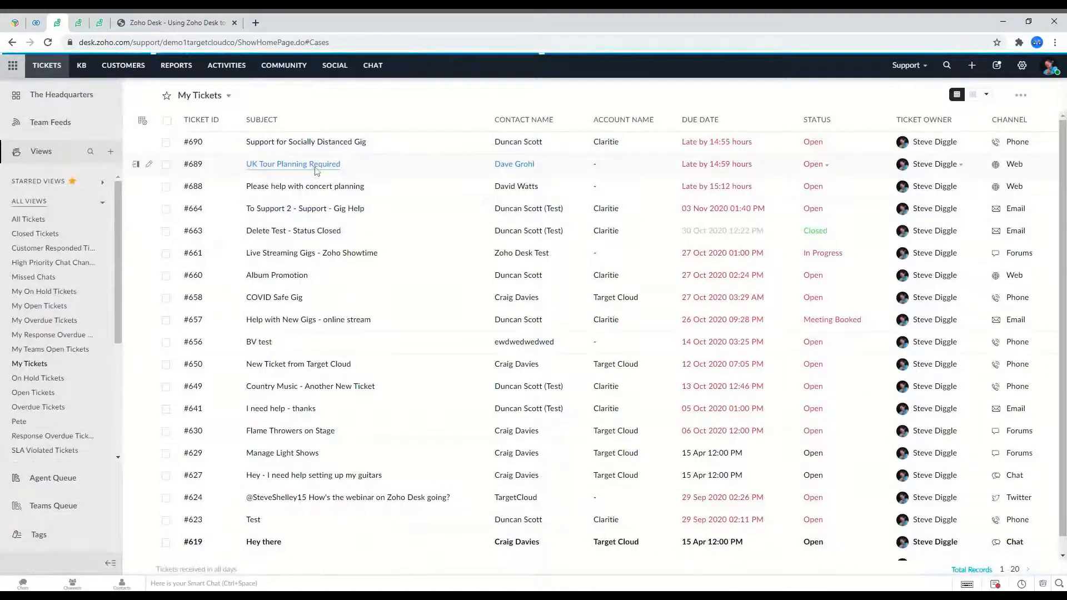
click(313, 166)
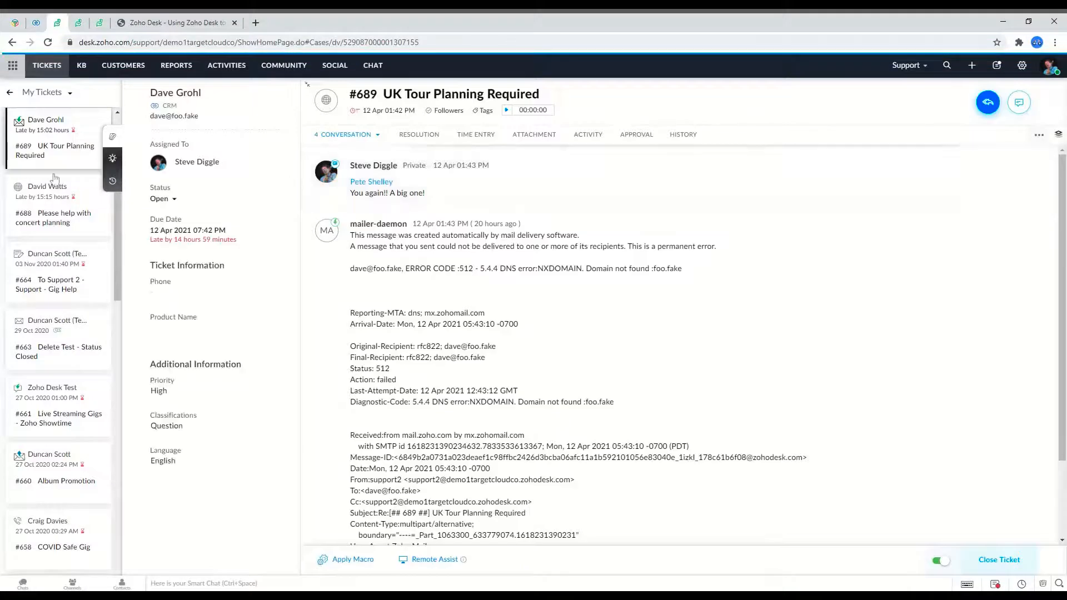
click(170, 106)
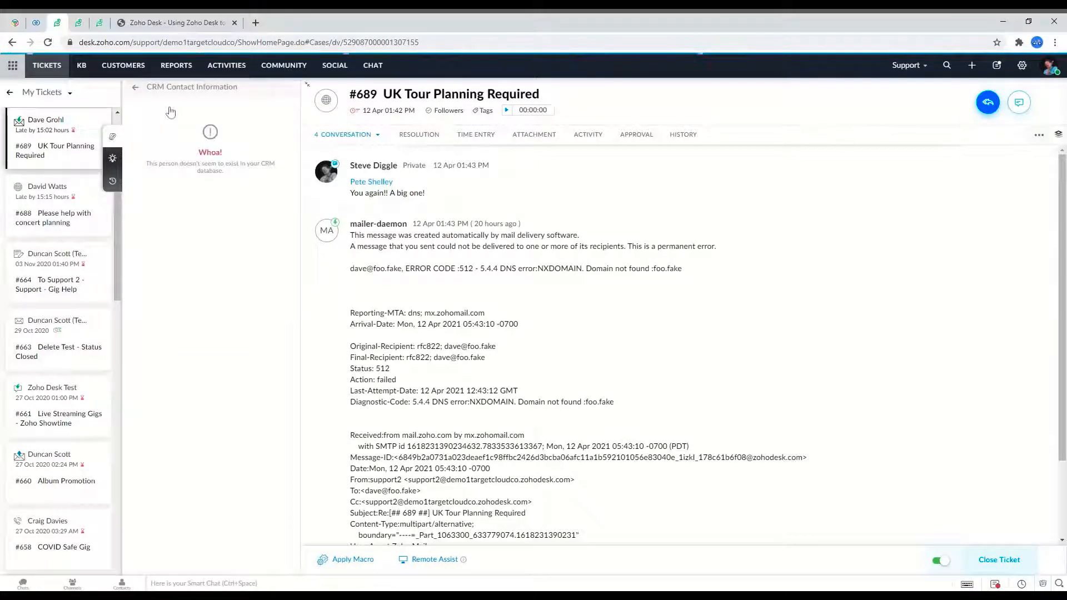
click(135, 88)
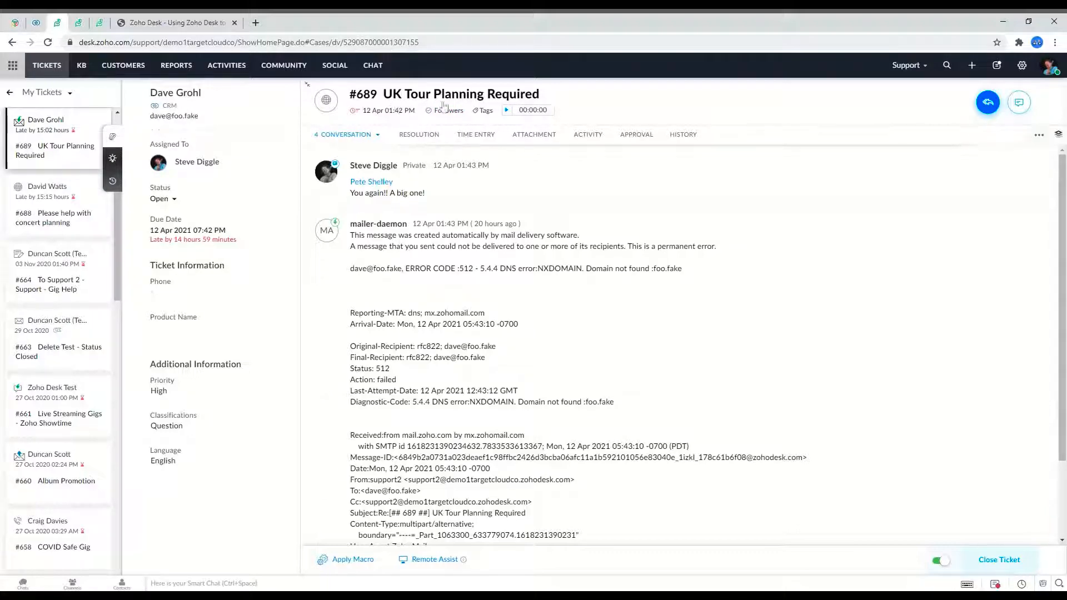
Step: Read through ticket #689's conversation down to the customer's original request and check the ticket header
scroll(534, 280, down, 2)
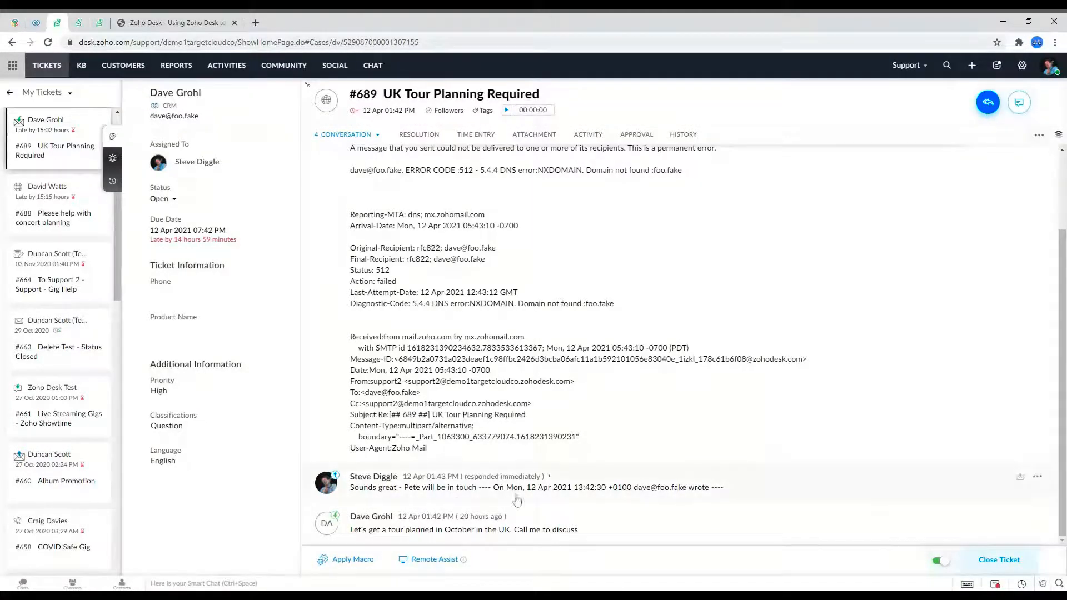
scroll(315, 184, up, 3)
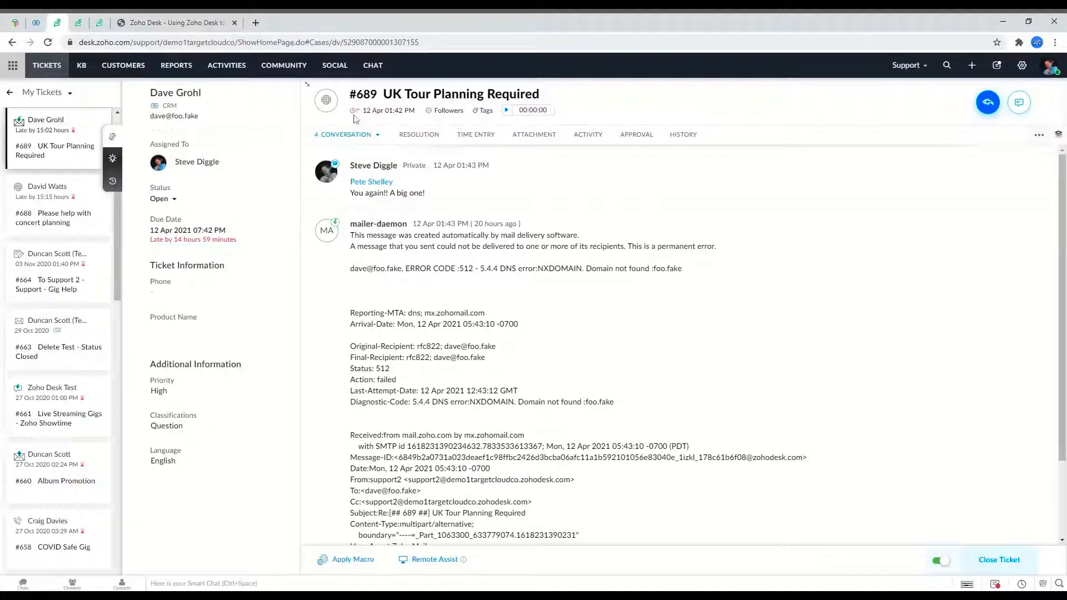
mouse_move(352, 116)
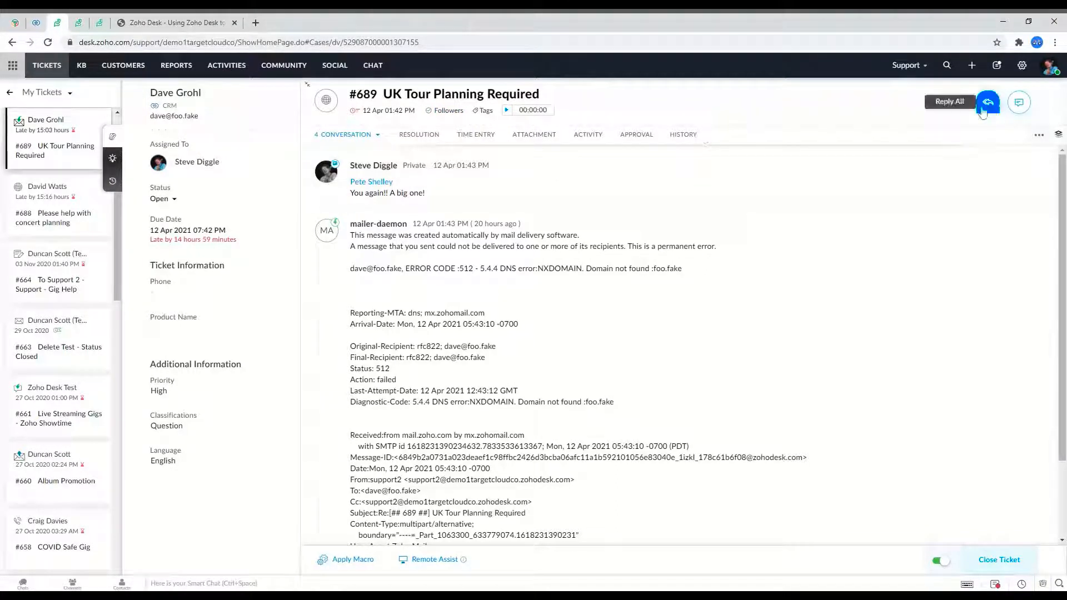
Step: Post a private comment on ticket #689 that mentions a colleague and reads "Have you managed to look at this nyet?"
mouse_move(986, 116)
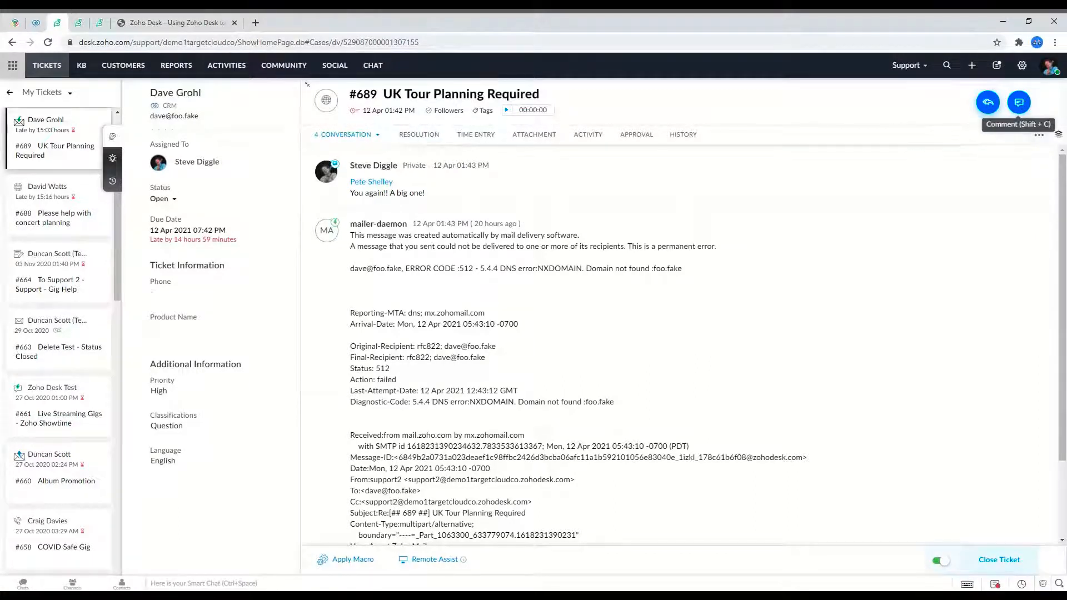
click(1018, 103)
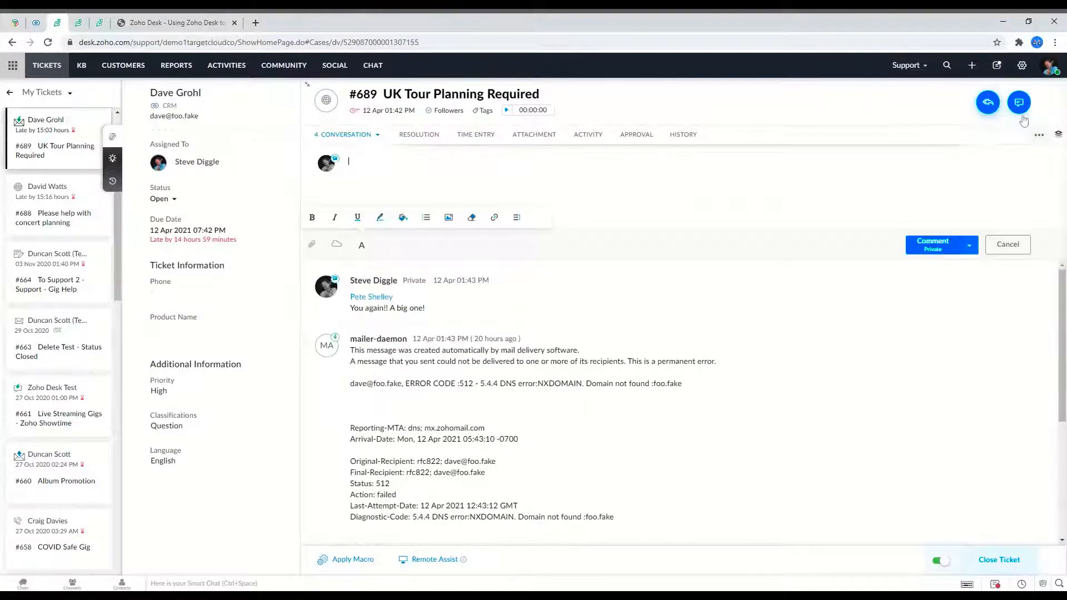
text(@p)
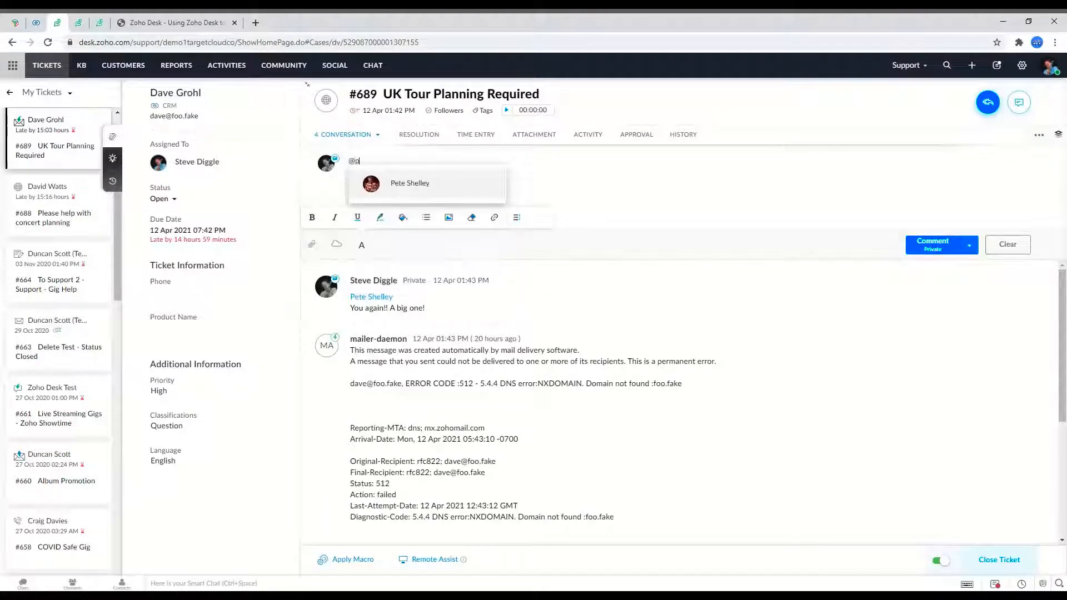
text(e)
click(412, 189)
key(Return)
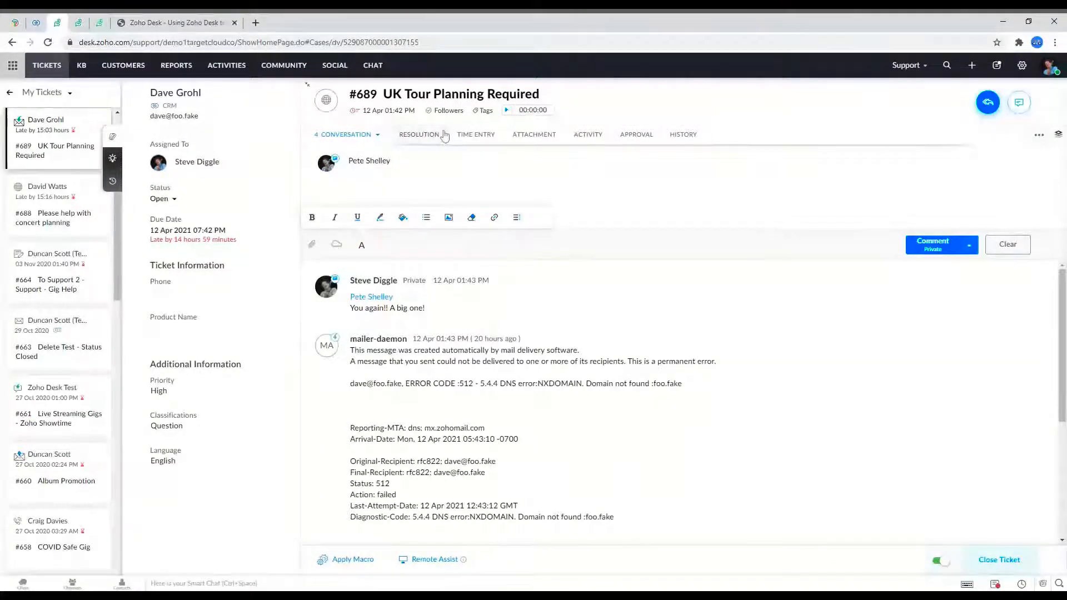
text(Have you mana)
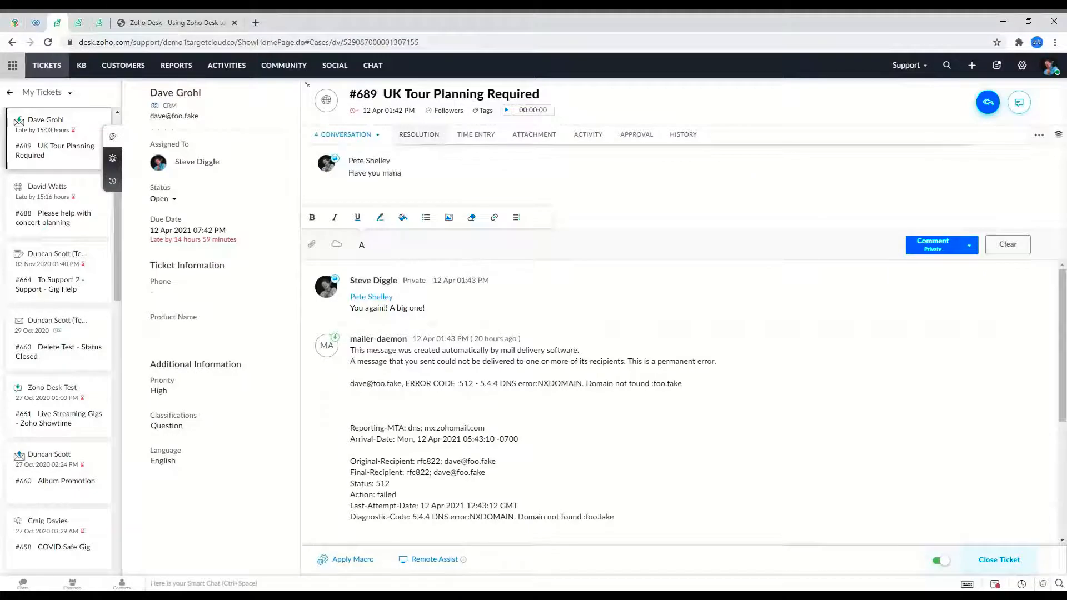
text(ged to look at this nyet?)
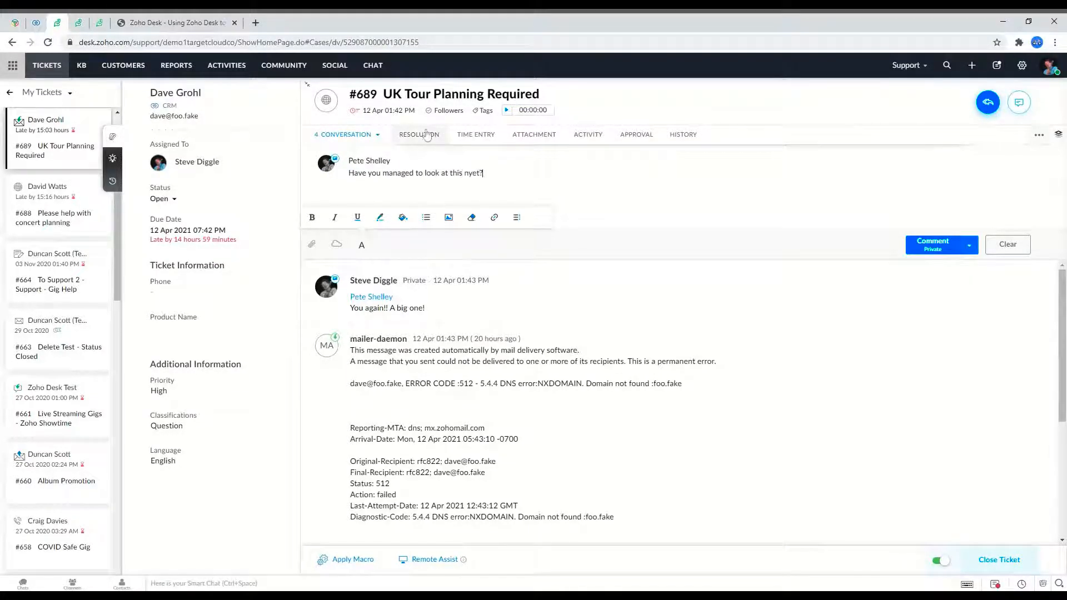
click(932, 249)
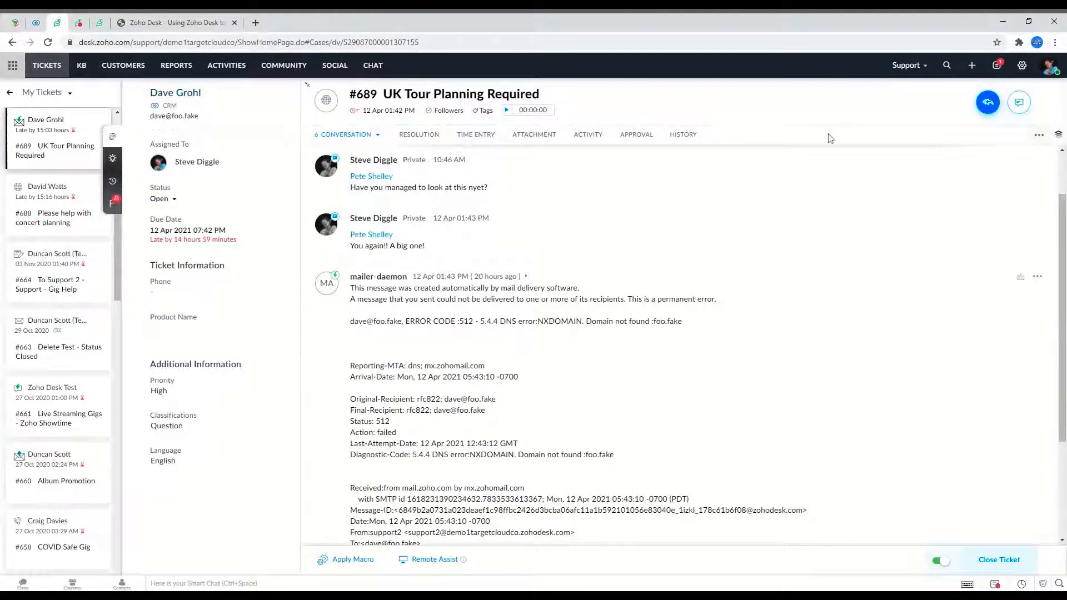
Step: Read the colleague's answering comment and check the notifications list, closing it again
scroll(342, 208, up, 2)
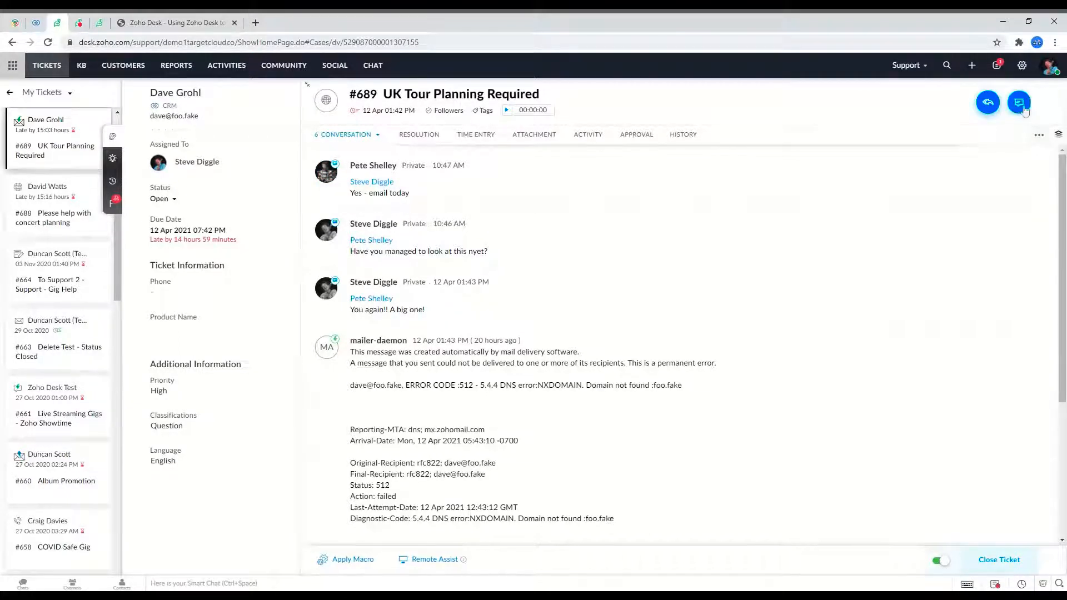
click(998, 71)
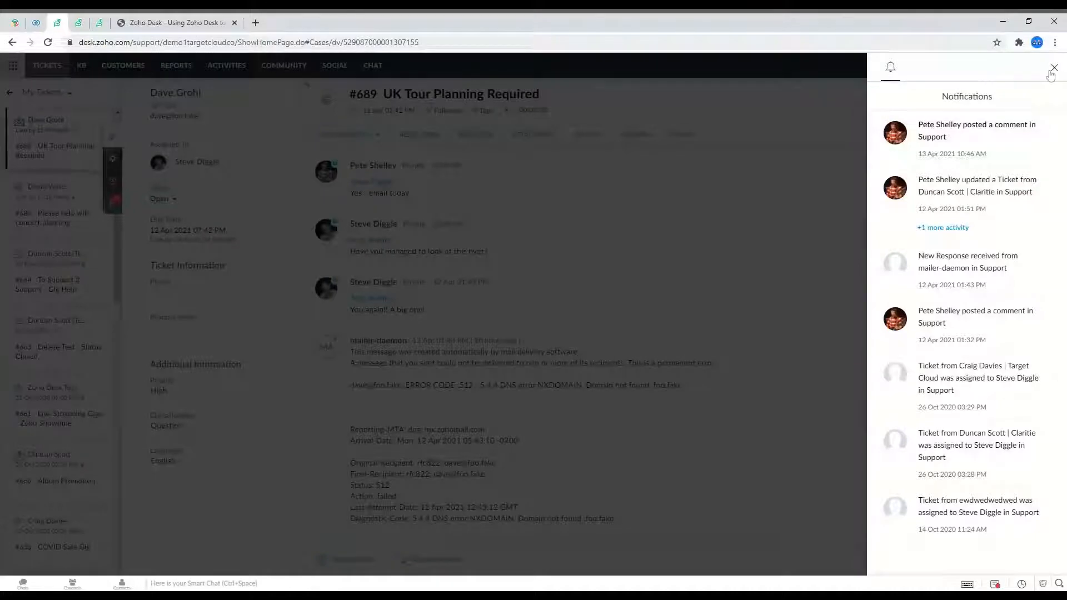
click(1058, 71)
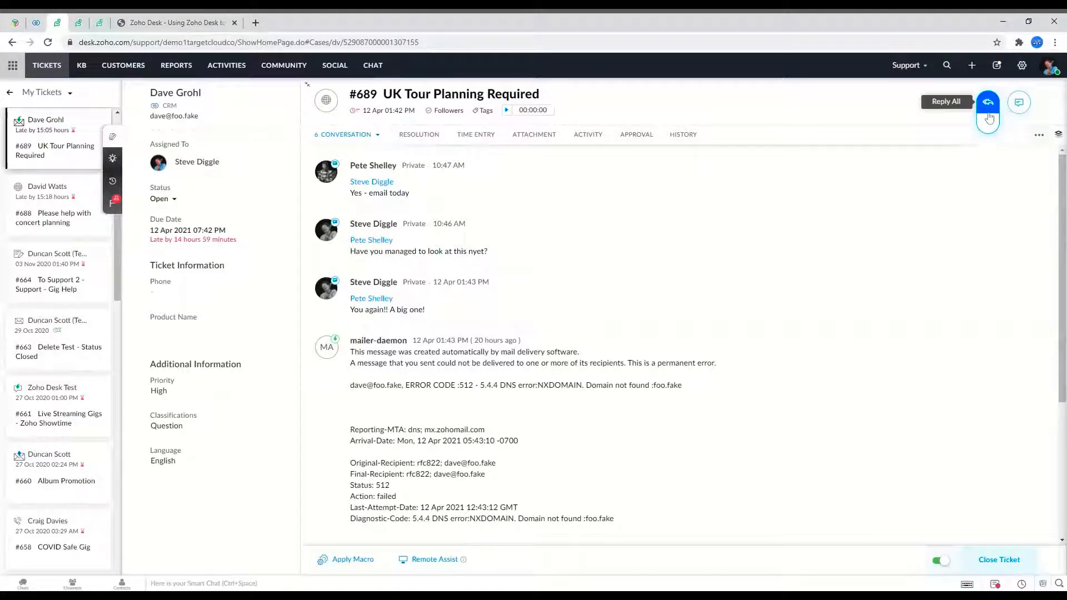
Step: Start a reply to the latest e-mail in ticket #689 and reopen the ticket from the My Tickets list
mouse_move(989, 115)
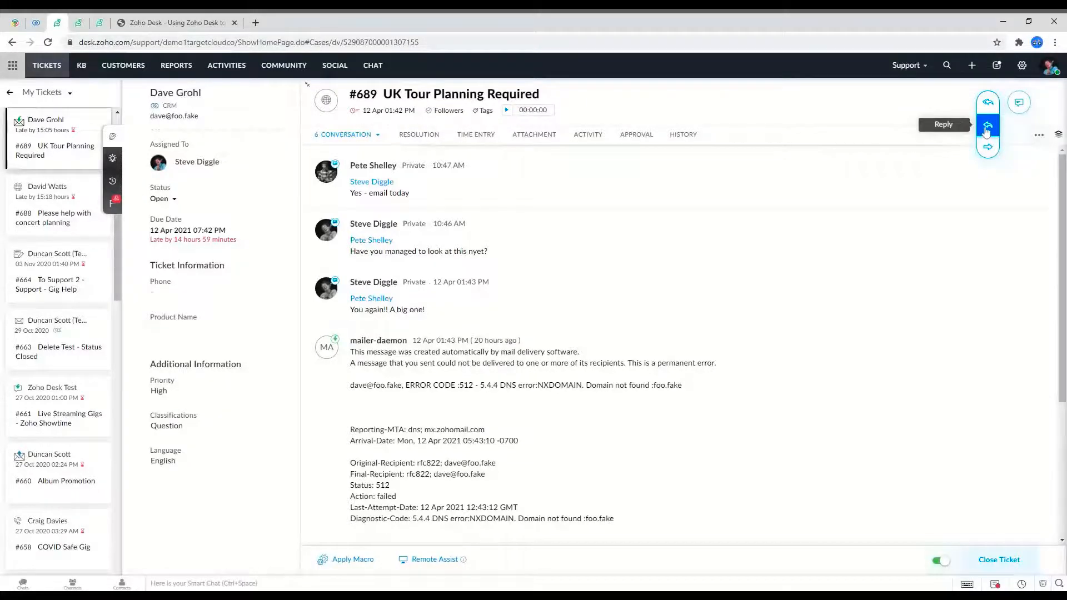
click(985, 130)
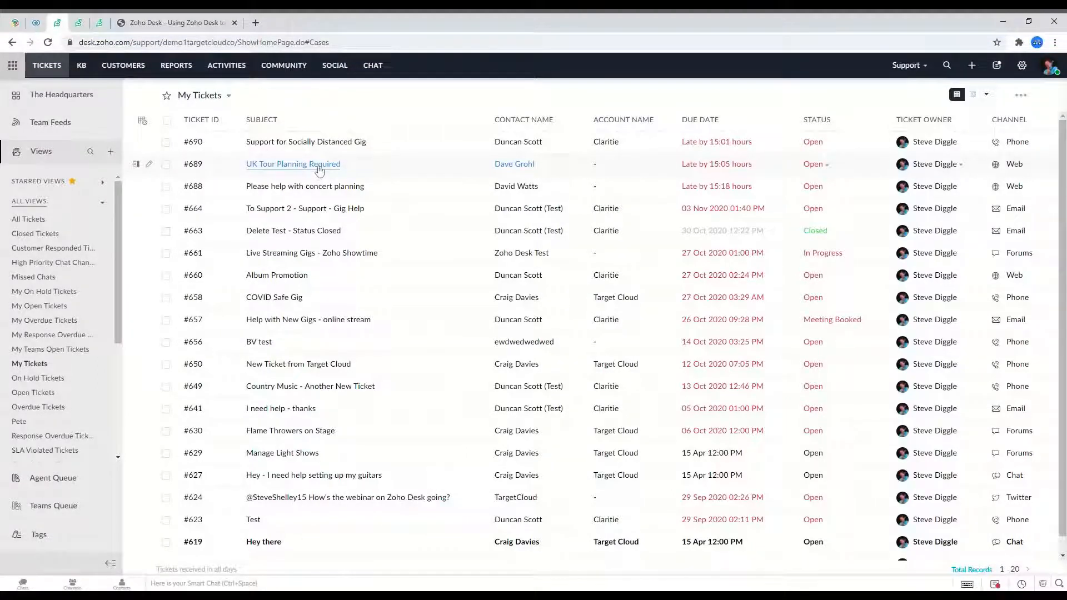
click(319, 166)
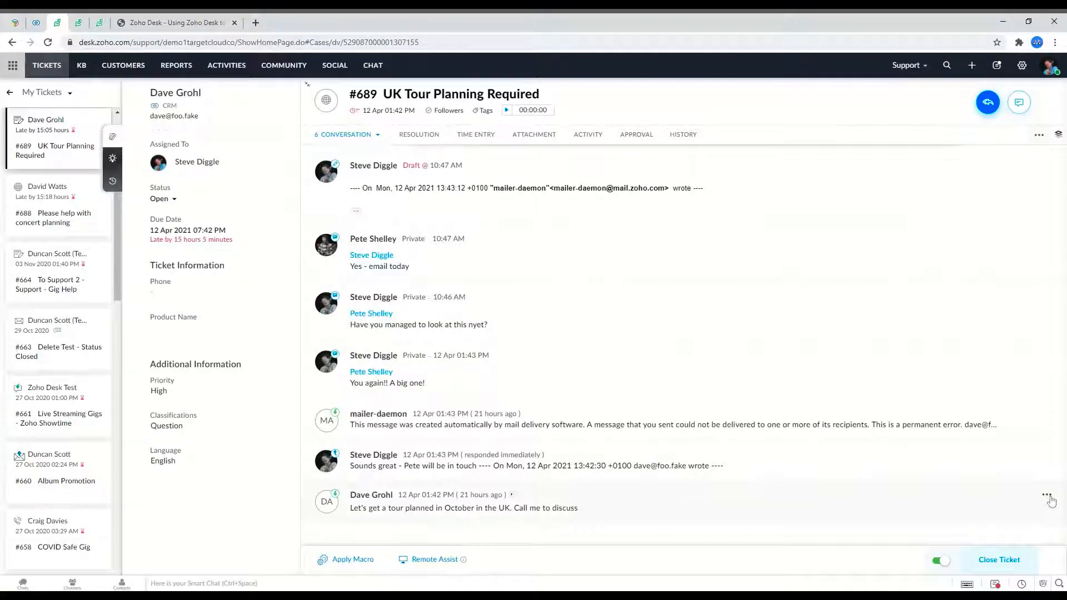
Step: Reply to the customer's original message in ticket #689, saying that a colleague will be in touch, and send it
click(1047, 495)
click(1047, 495)
click(1047, 496)
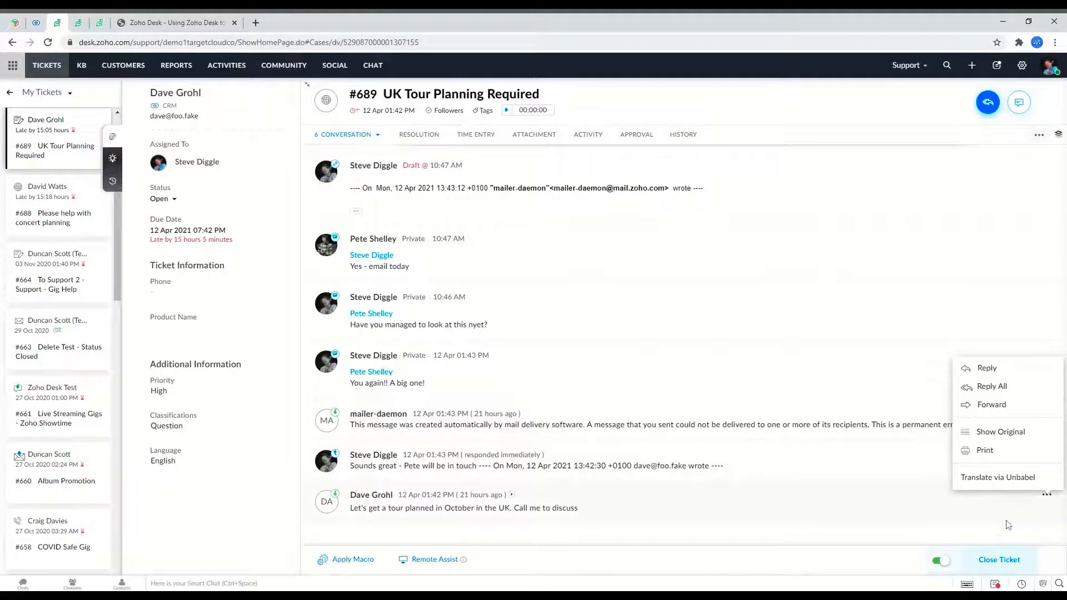
click(986, 369)
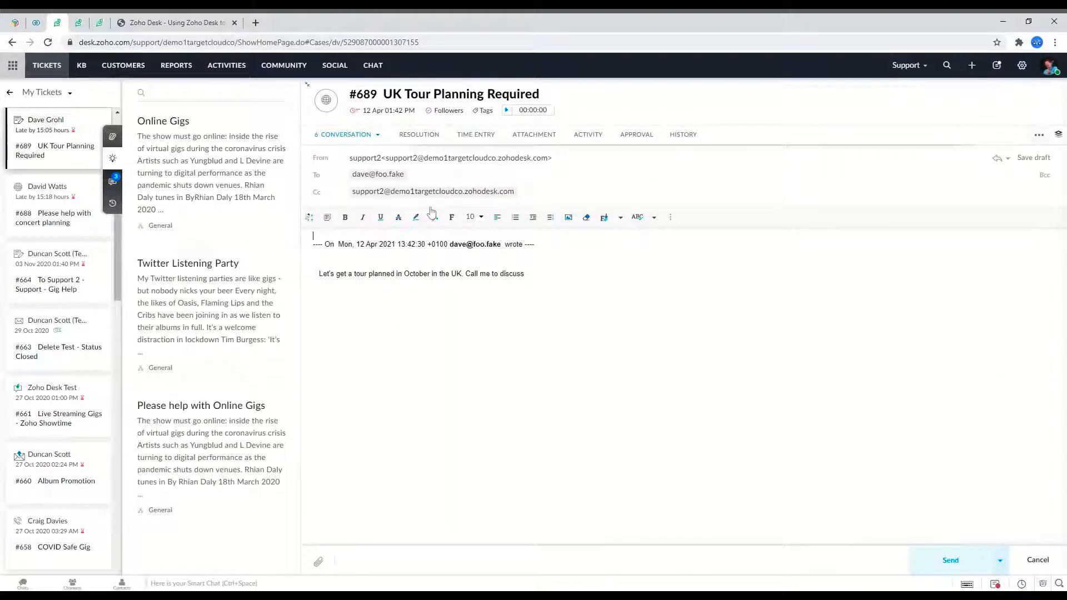
text(Hi Dave - yes - Pete will be in touch)
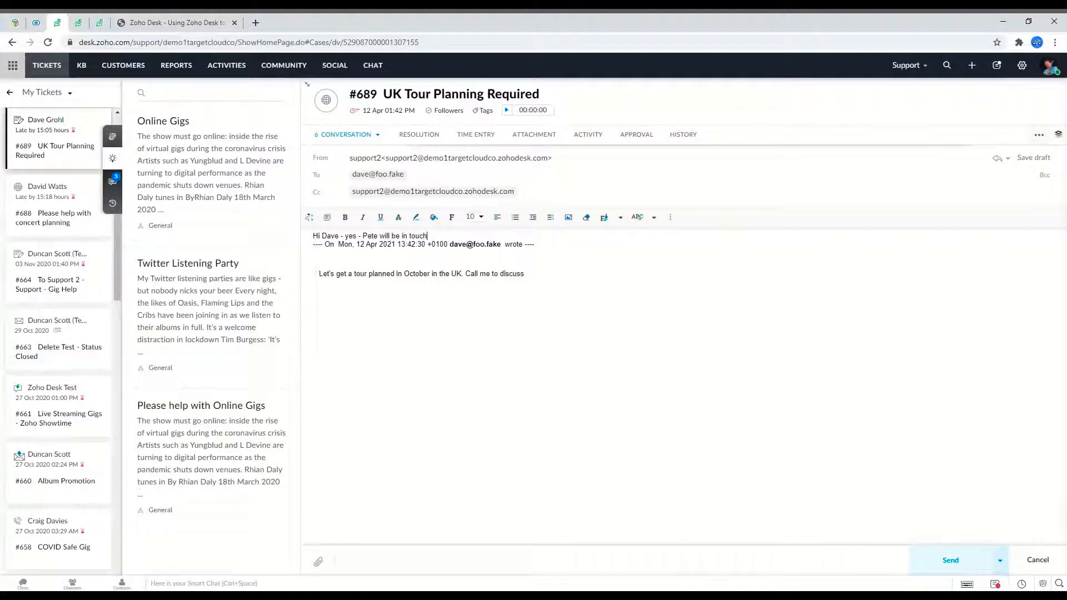
key(Return)
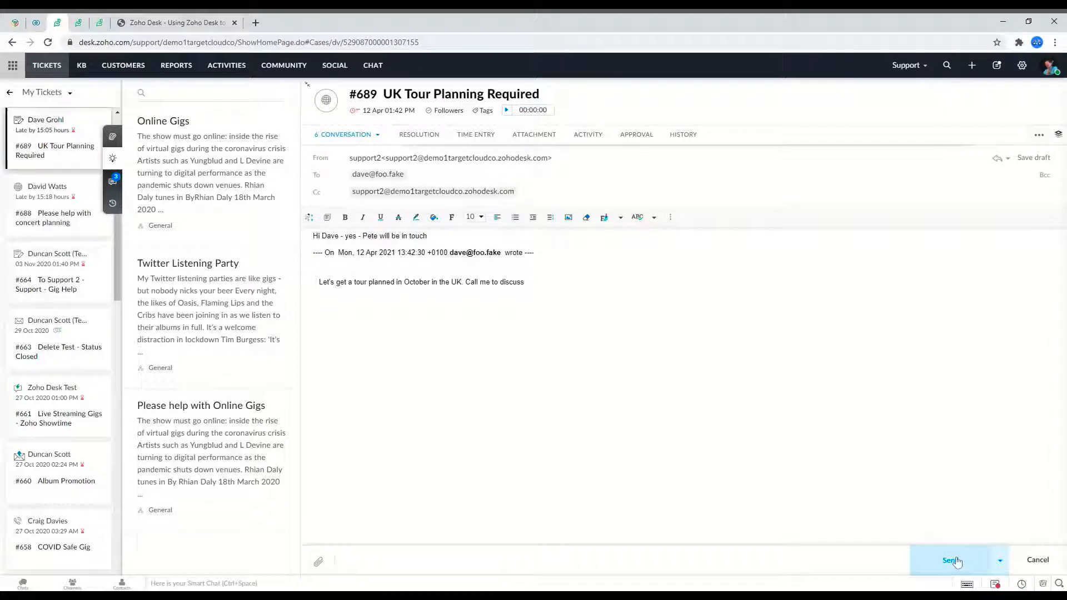
click(951, 560)
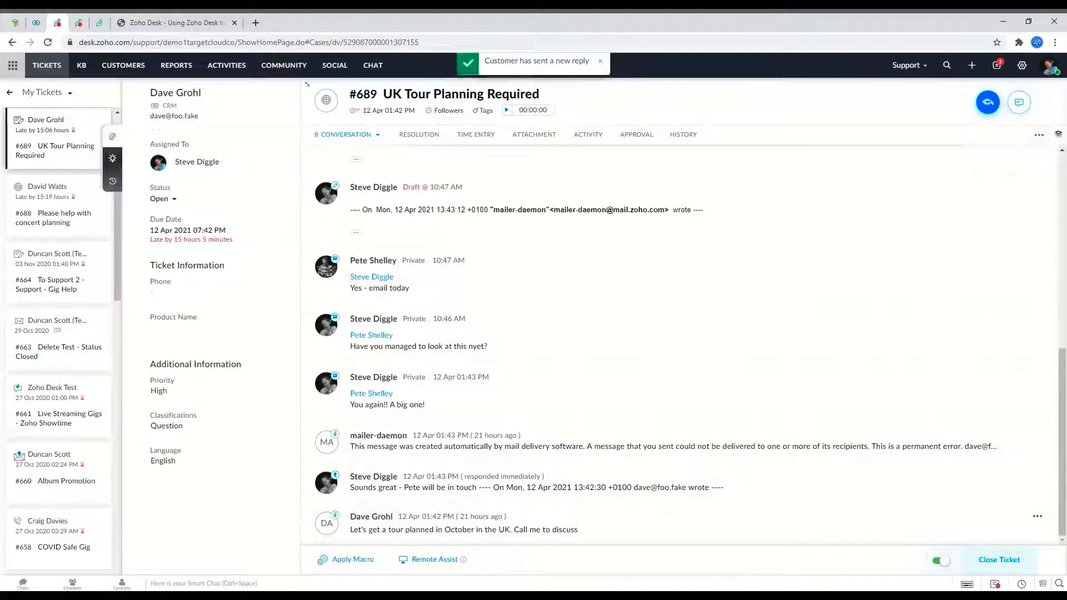
Step: Start another reply to the customer's original message and insert the bookmeeting snippet into it
scroll(638, 255, up, 4)
scroll(647, 274, up, 3)
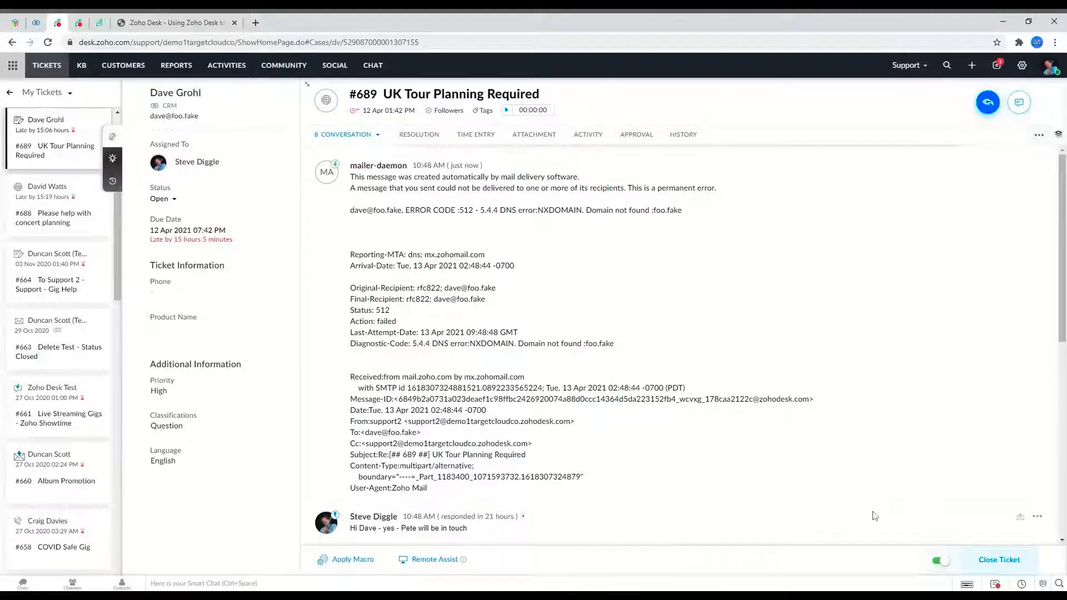
scroll(874, 515, down, 10)
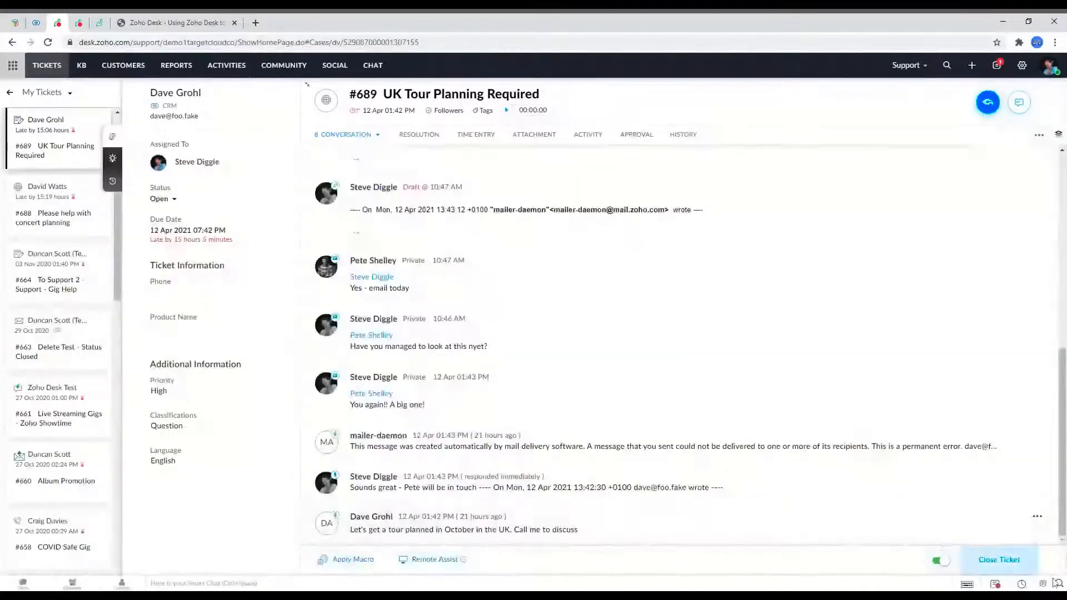
click(1037, 516)
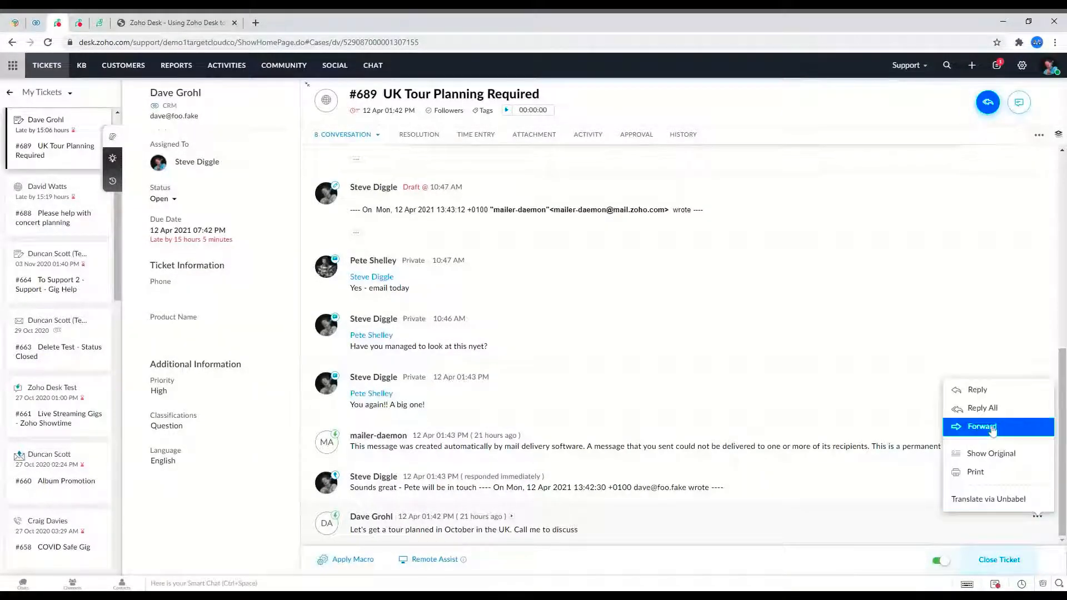
click(977, 391)
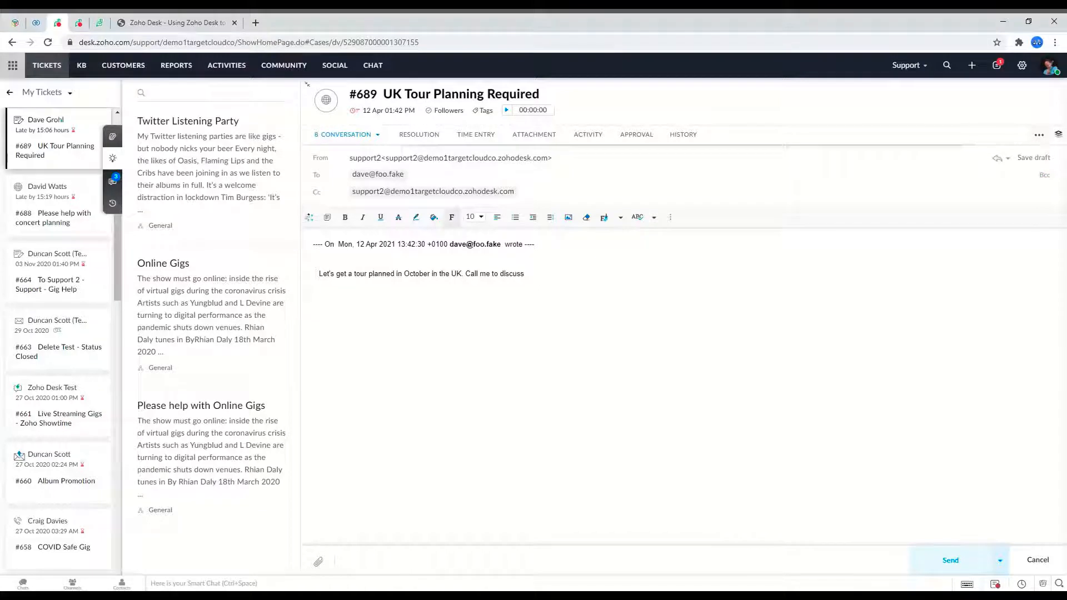
click(310, 217)
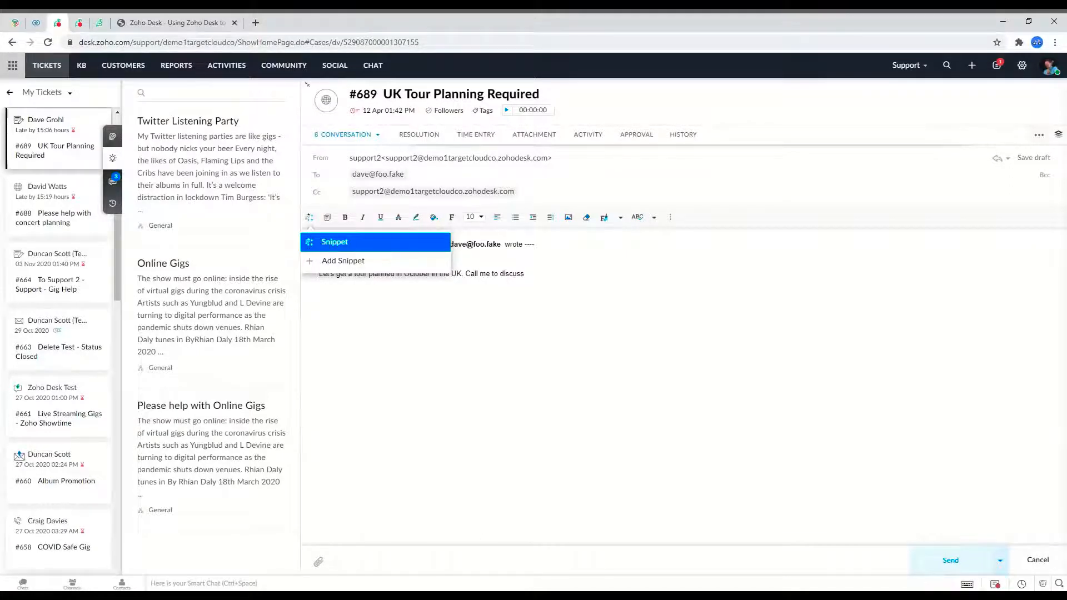
click(335, 241)
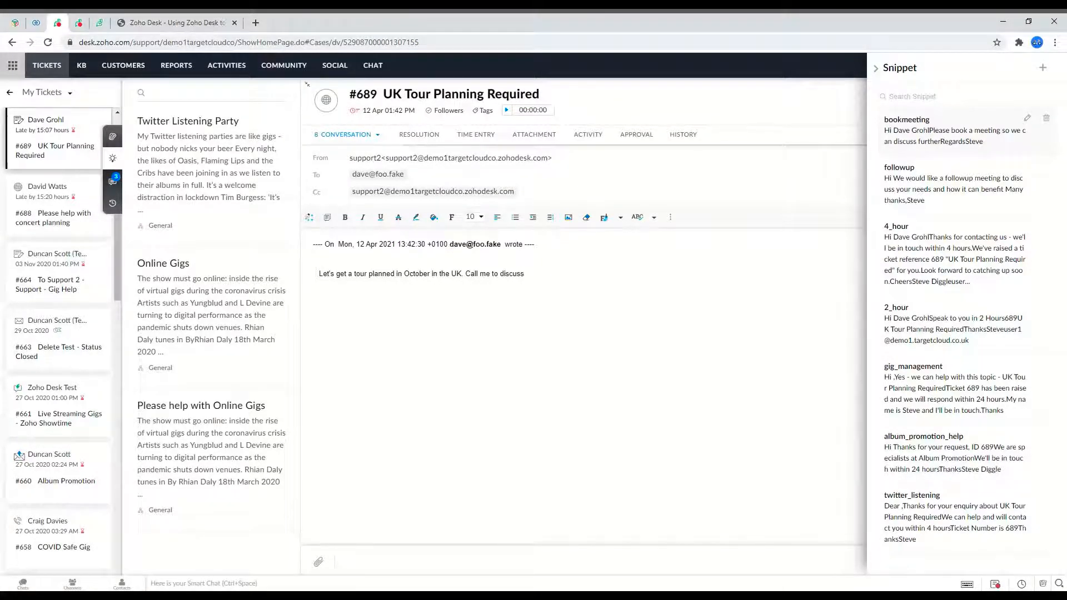
click(972, 136)
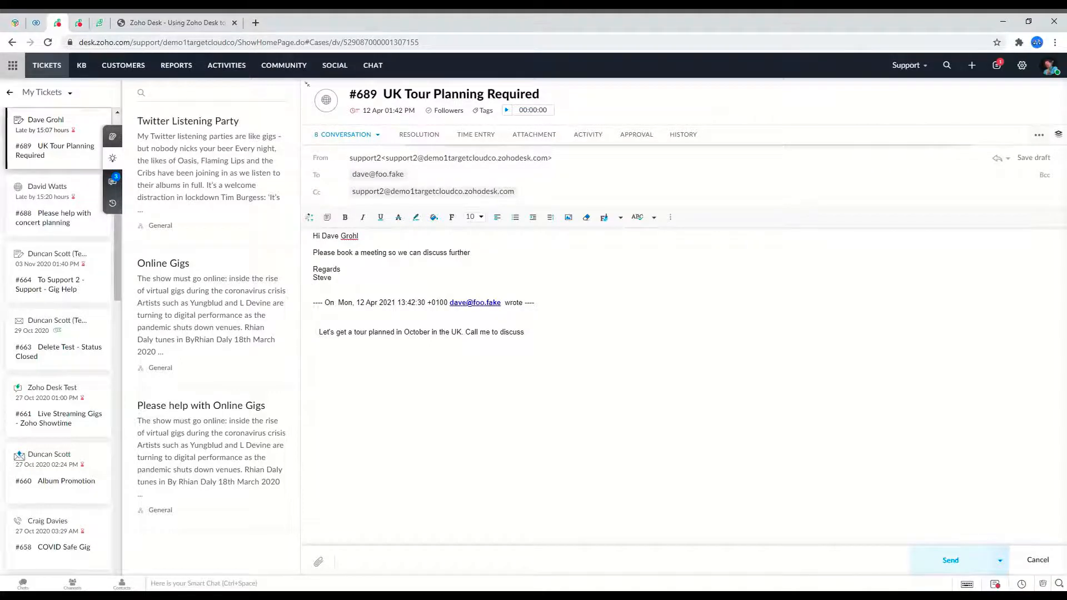
Step: Add a new snippet named Hello whose description opens with "Hi" and the ticket's First Name placeholder
drag(322, 218, 359, 219)
click(358, 218)
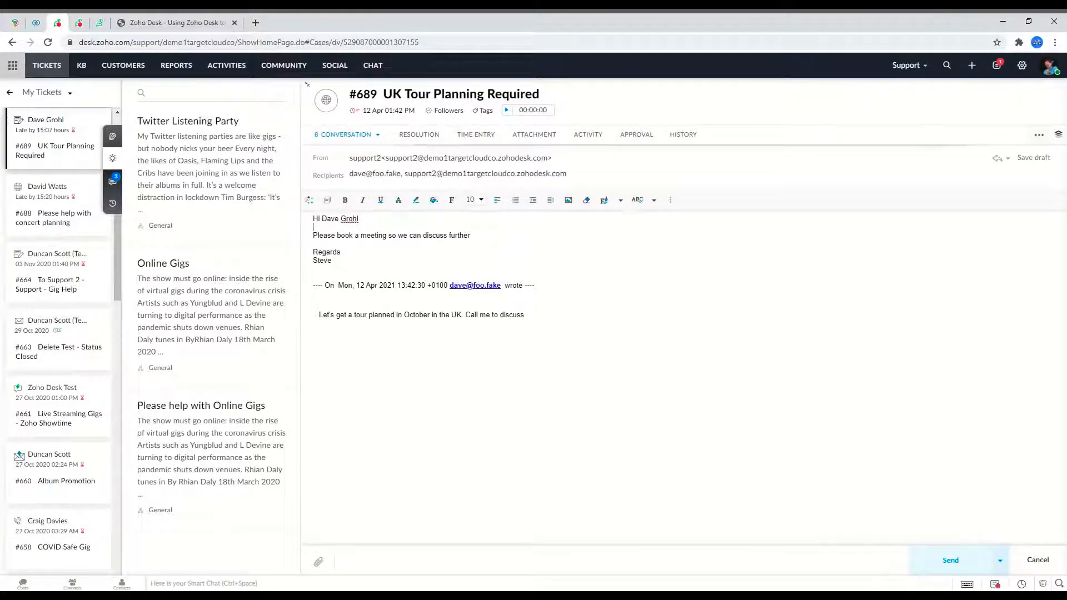
click(310, 203)
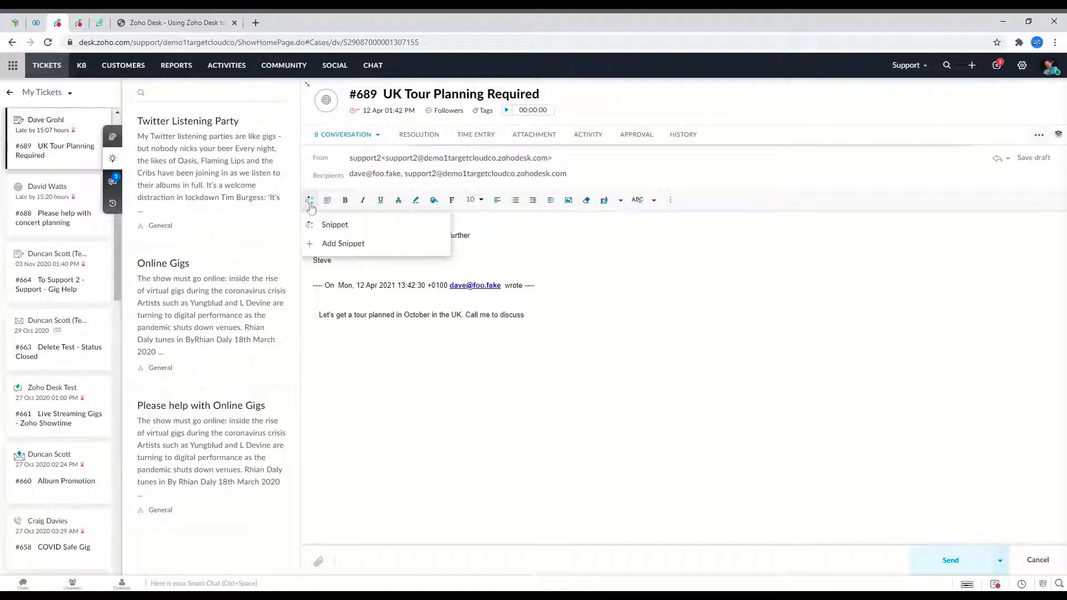
click(328, 245)
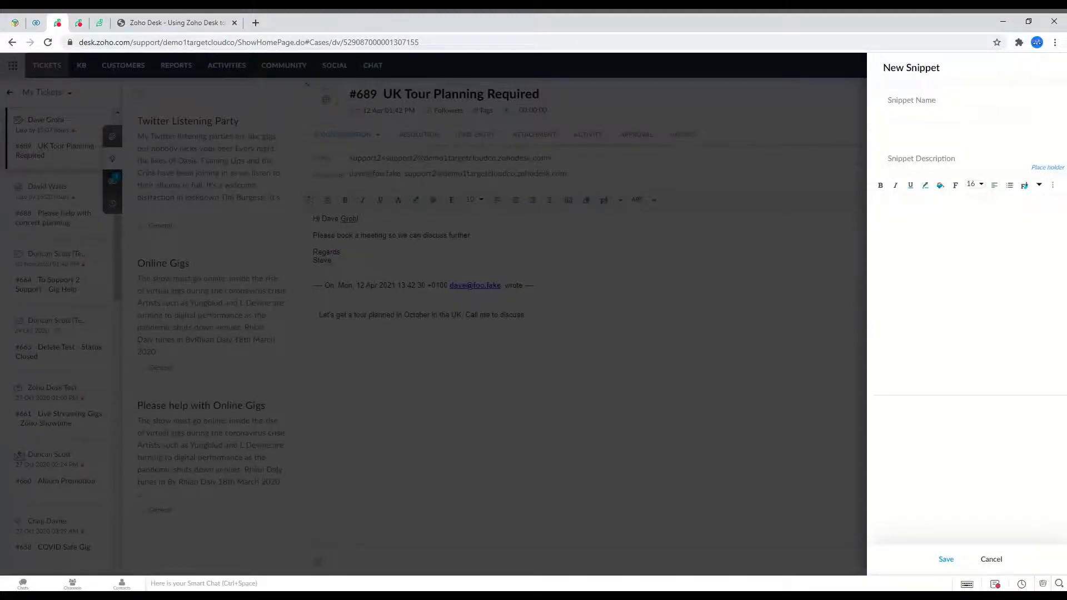
text(Hello)
click(885, 214)
text(i)
click(1048, 169)
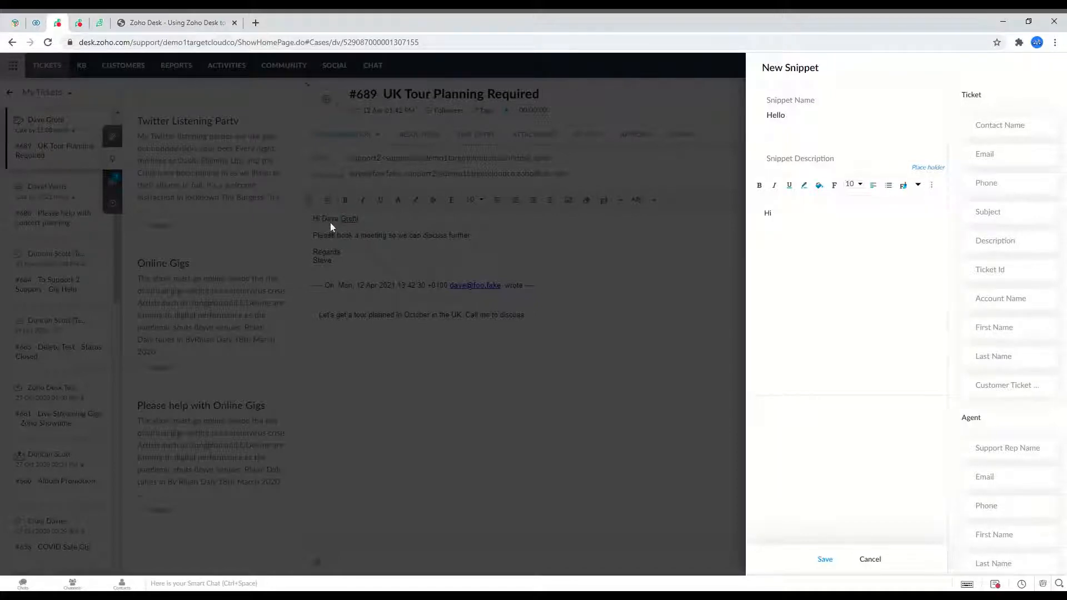
click(993, 343)
key(Return)
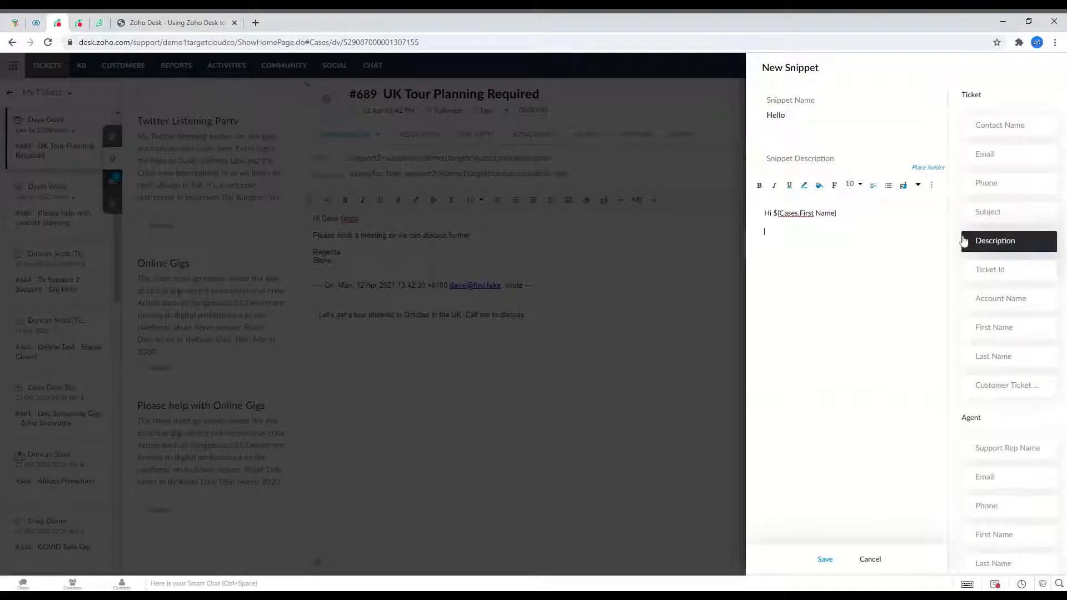
Step: Write the snippet body as "Great to hear from you." and "We'll deal with ticket ${Cases.Subject} ASAP", using the ticket's Subject placeholder
text(Great to heare)
text( from you. )
text(We'll)
text( deal with )
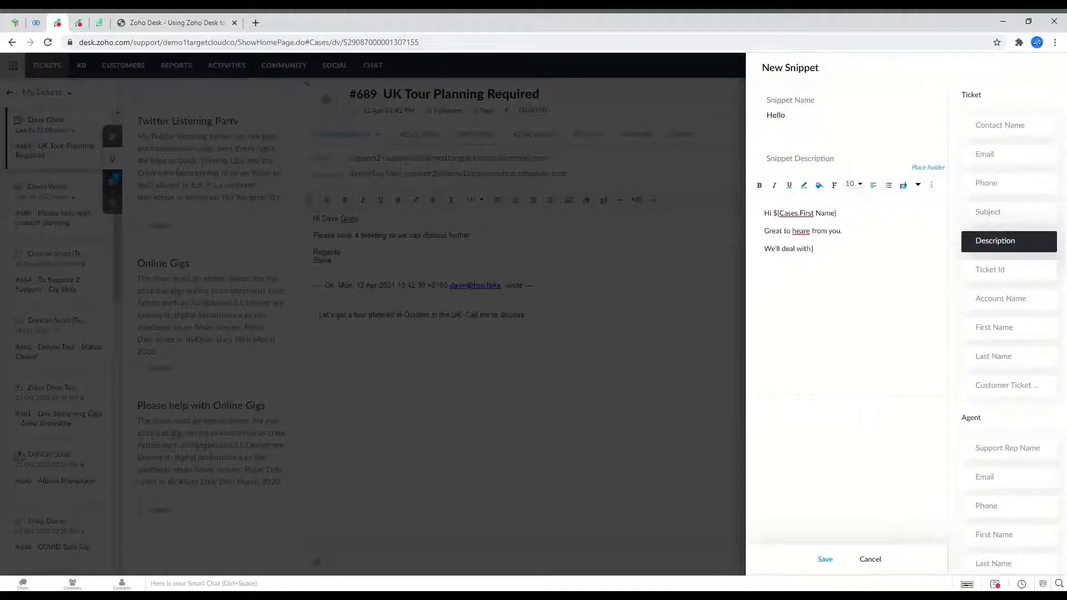
text(thickety)
click(994, 212)
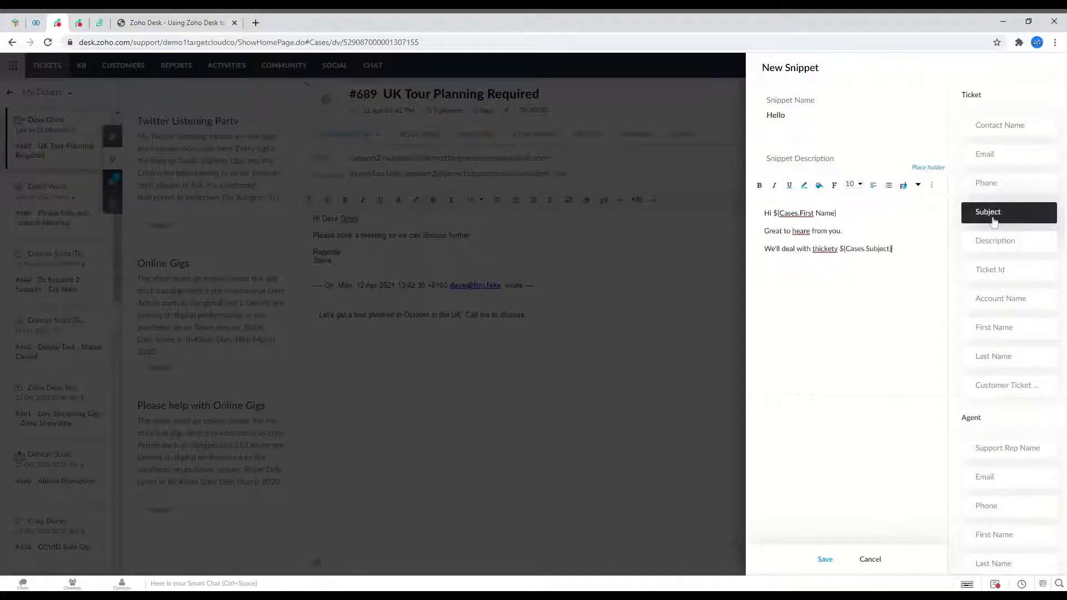
key(BackSpace)
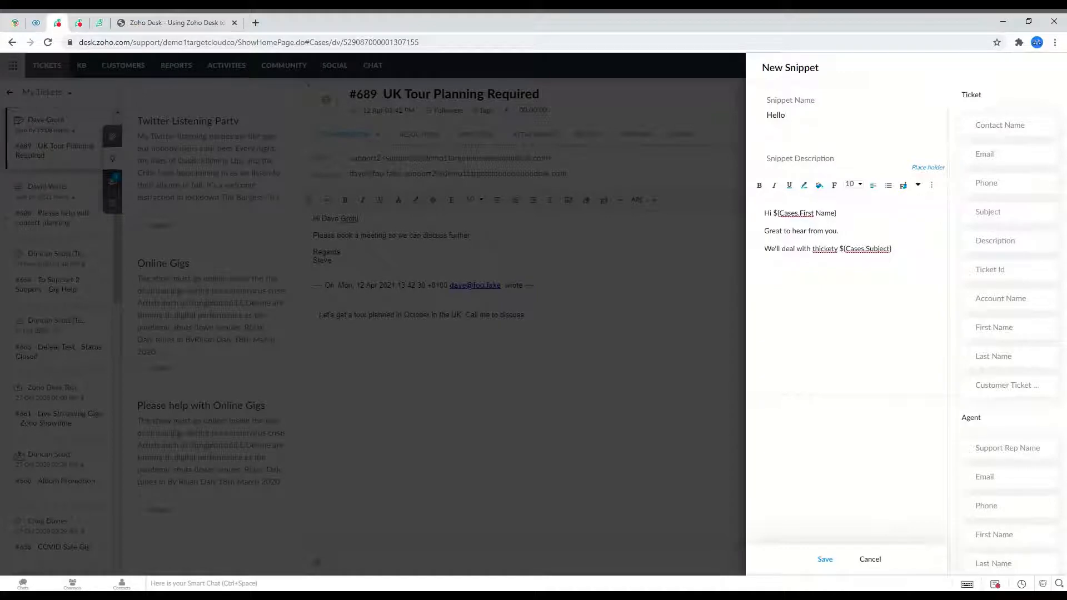
double_click(825, 249)
text(ticket)
text( ASAP)
Step: Sign off the snippet with "Thanks" and the agent's First Name and Email placeholders, and save it
text(Thank)
text(s)
key(Return)
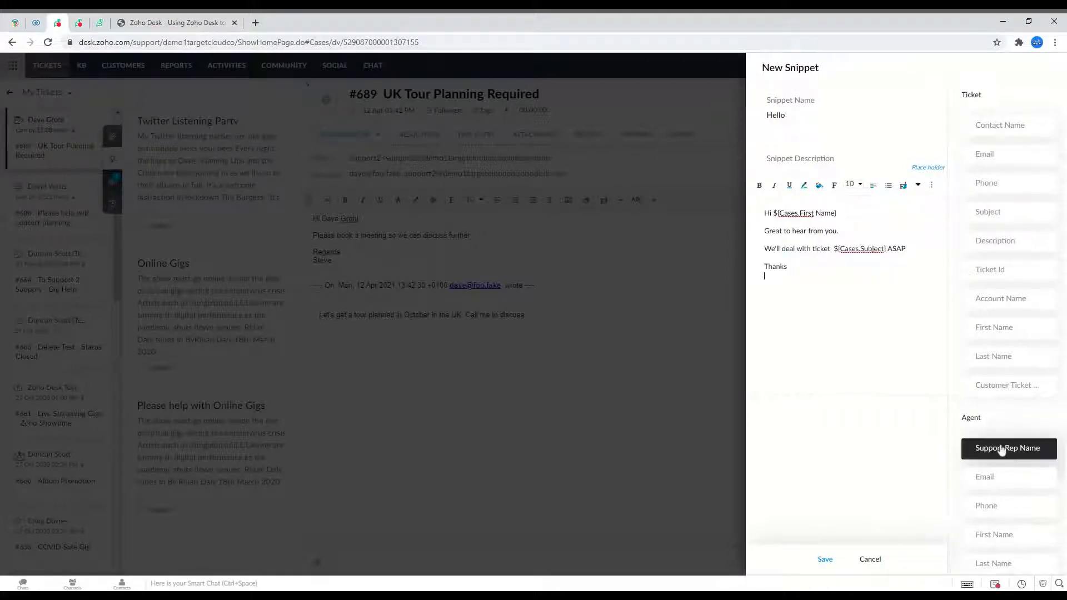
scroll(1008, 445, down, 1)
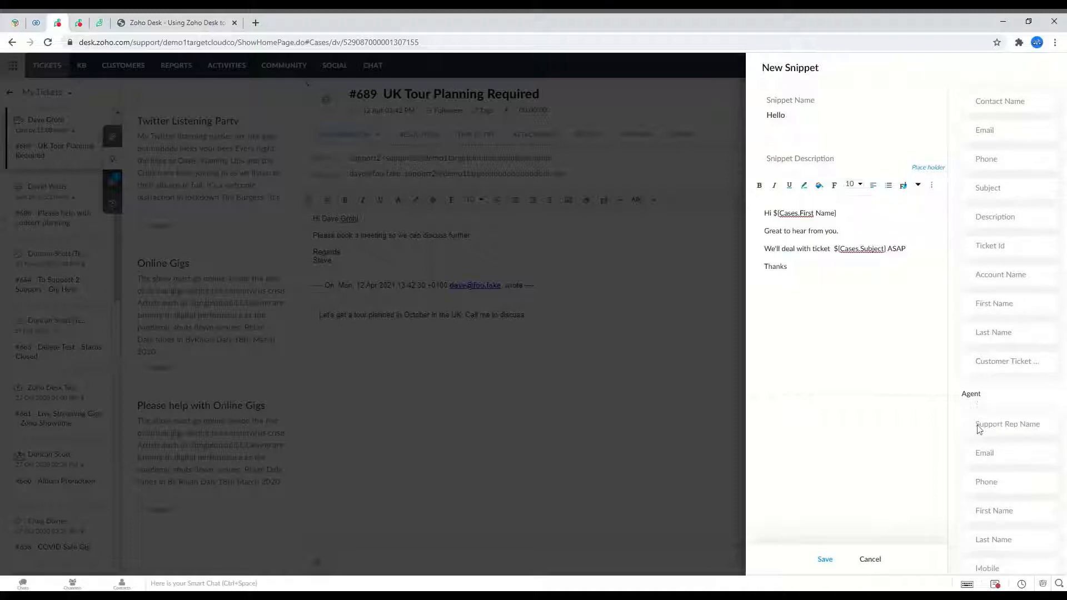
click(1005, 503)
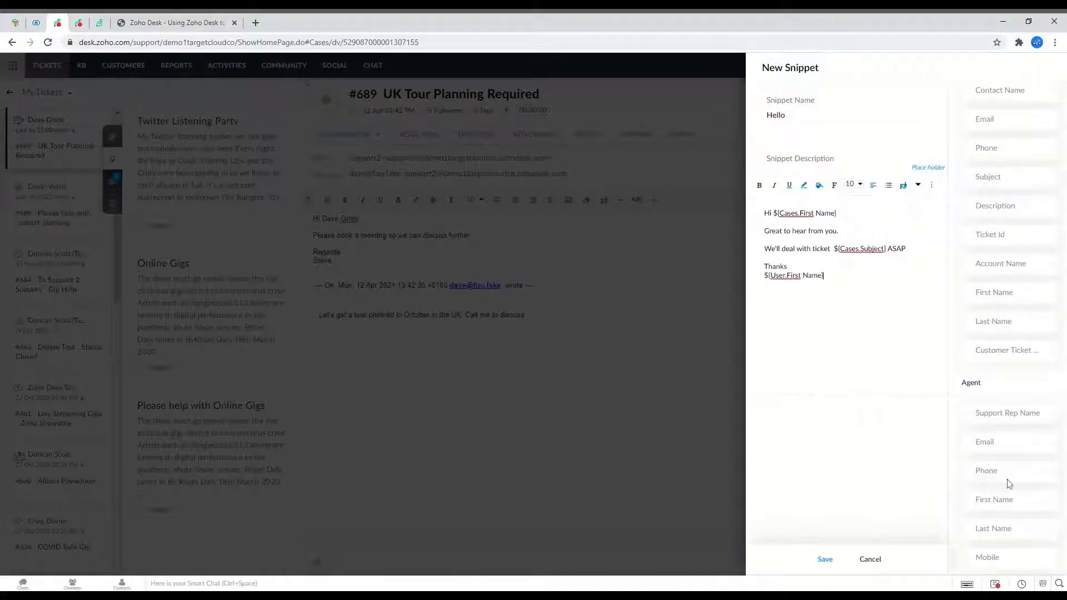
click(1011, 447)
click(826, 560)
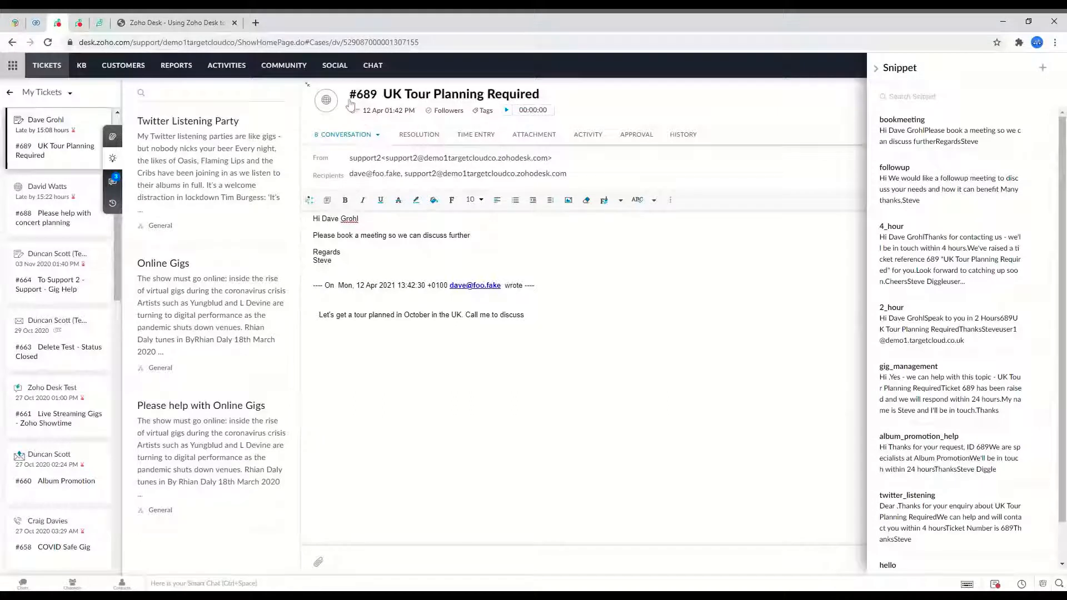
Step: Review the list of available snippets and close it
click(310, 200)
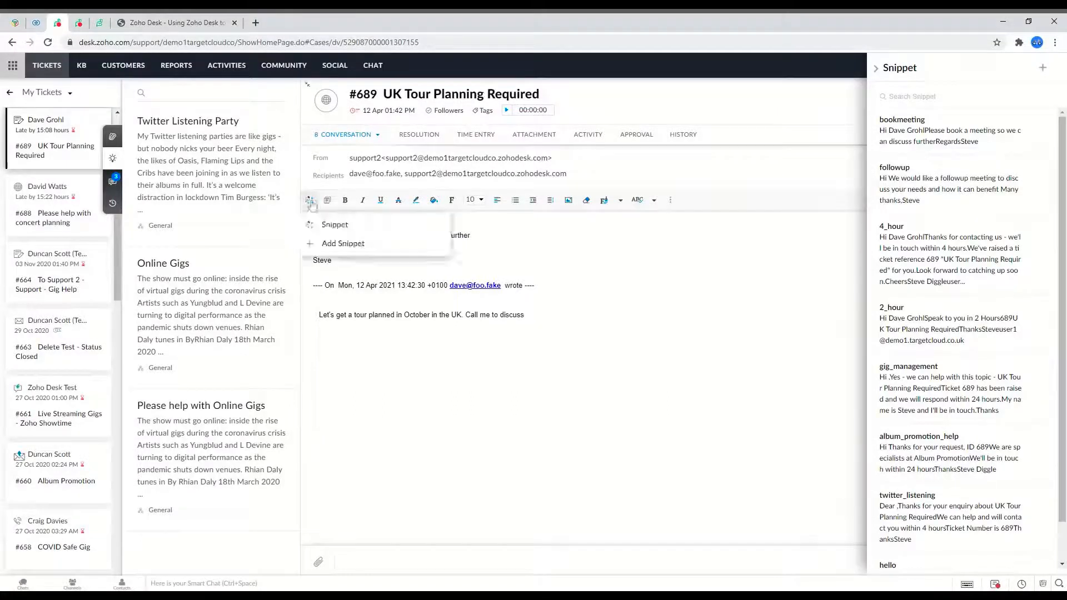
click(322, 225)
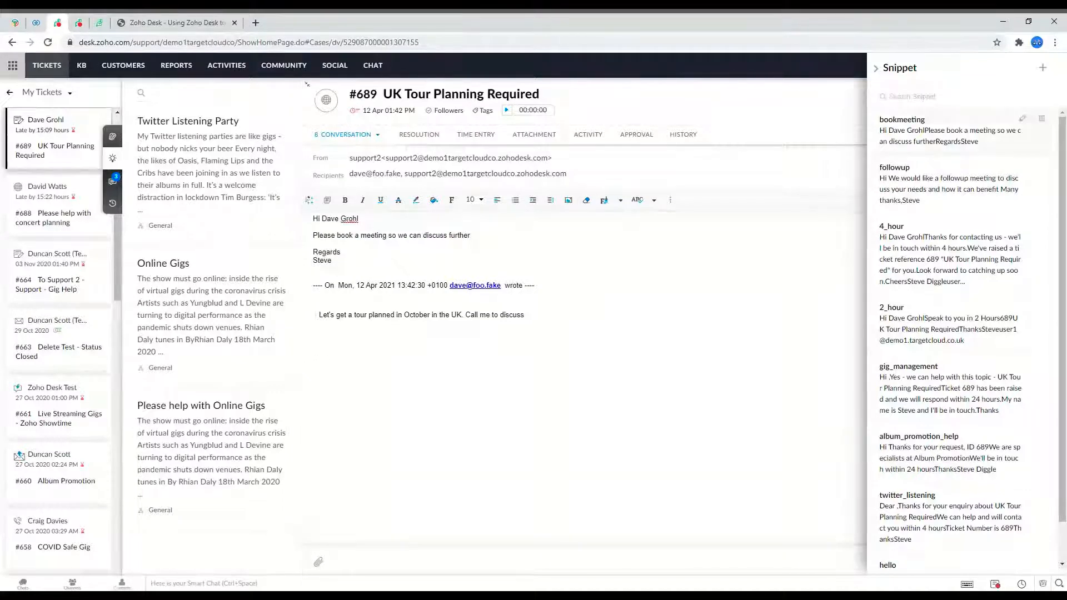
click(875, 69)
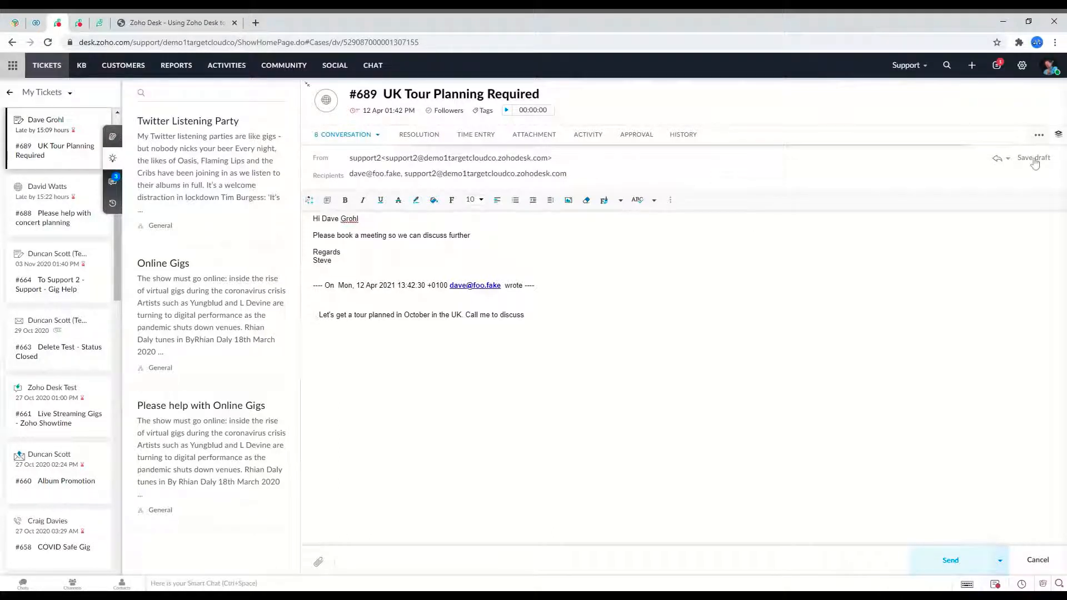
Step: Check the reply and forward options, save the bookmeeting reply as a draft, and discard that draft
click(1008, 160)
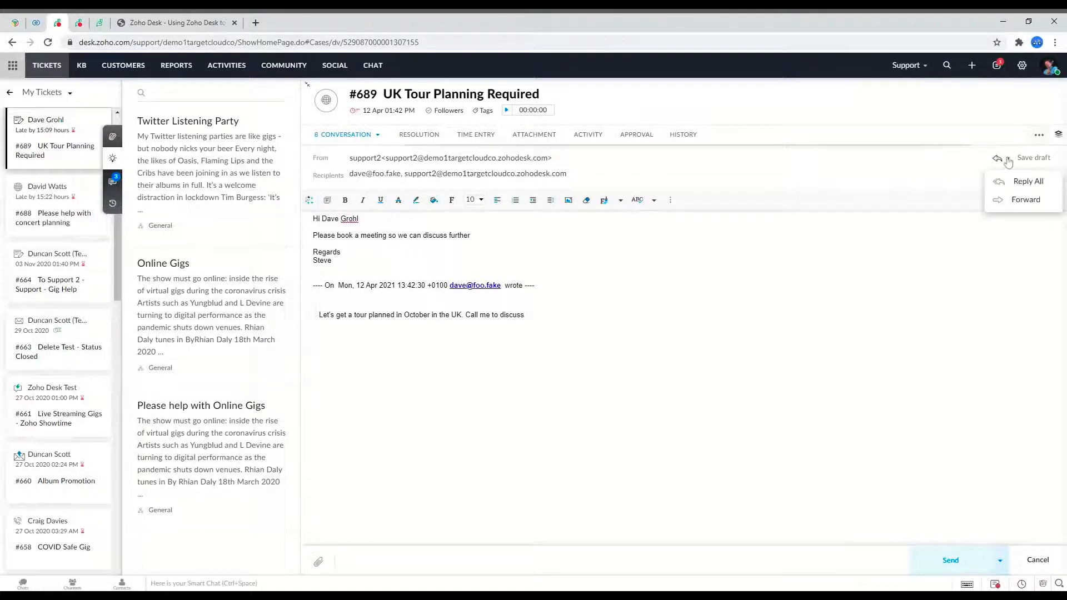
click(1034, 160)
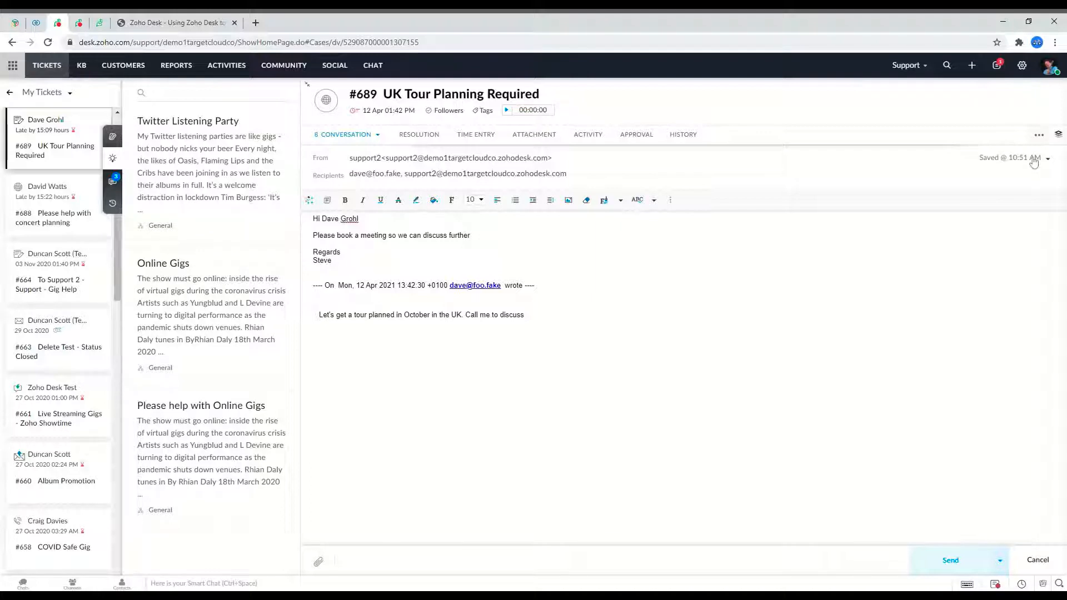
click(1048, 161)
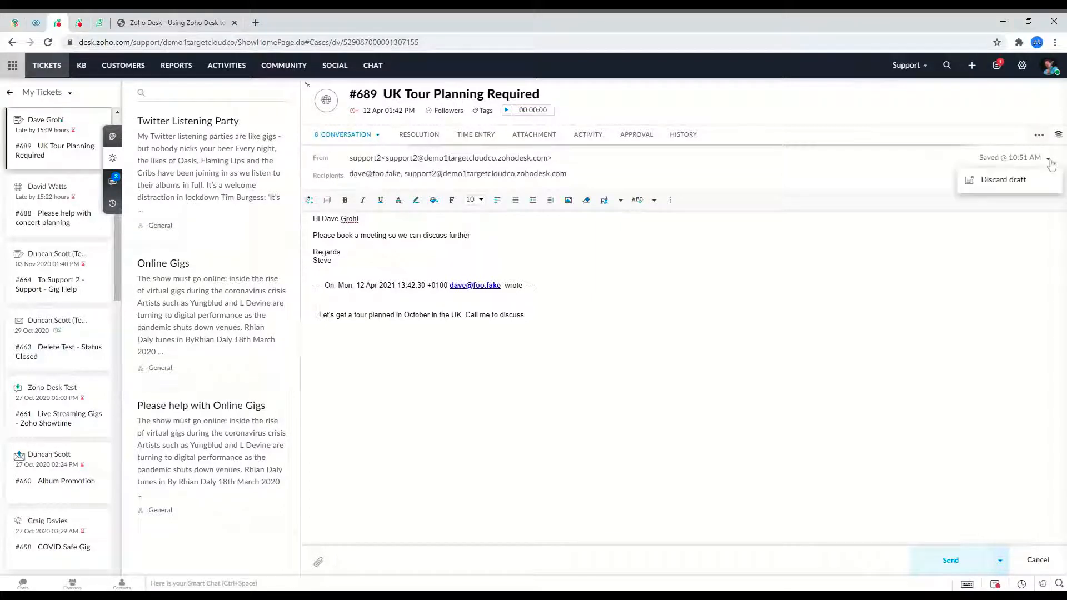
click(995, 180)
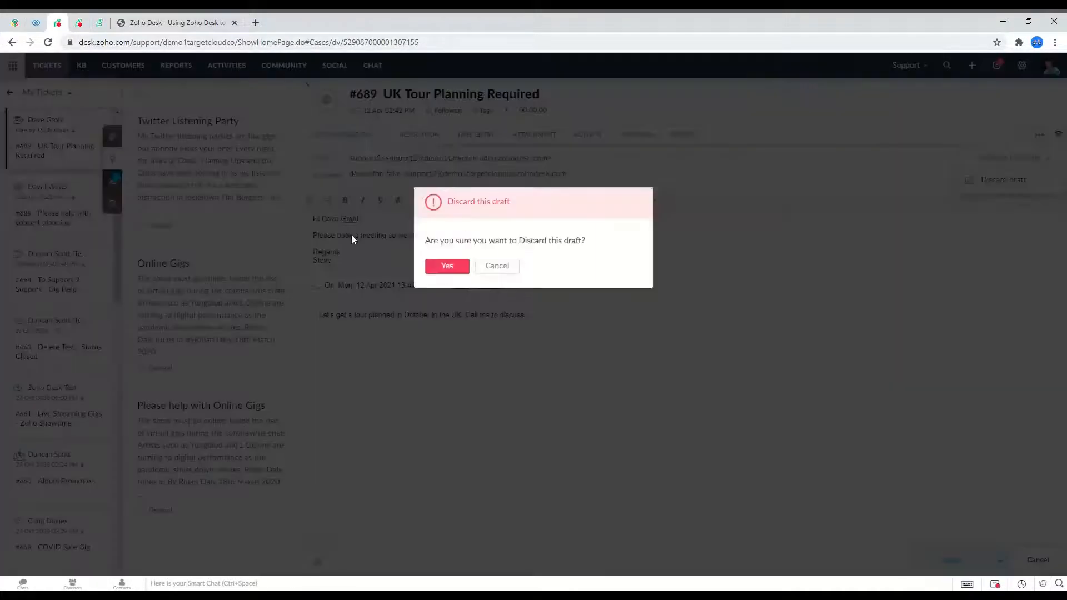
click(448, 267)
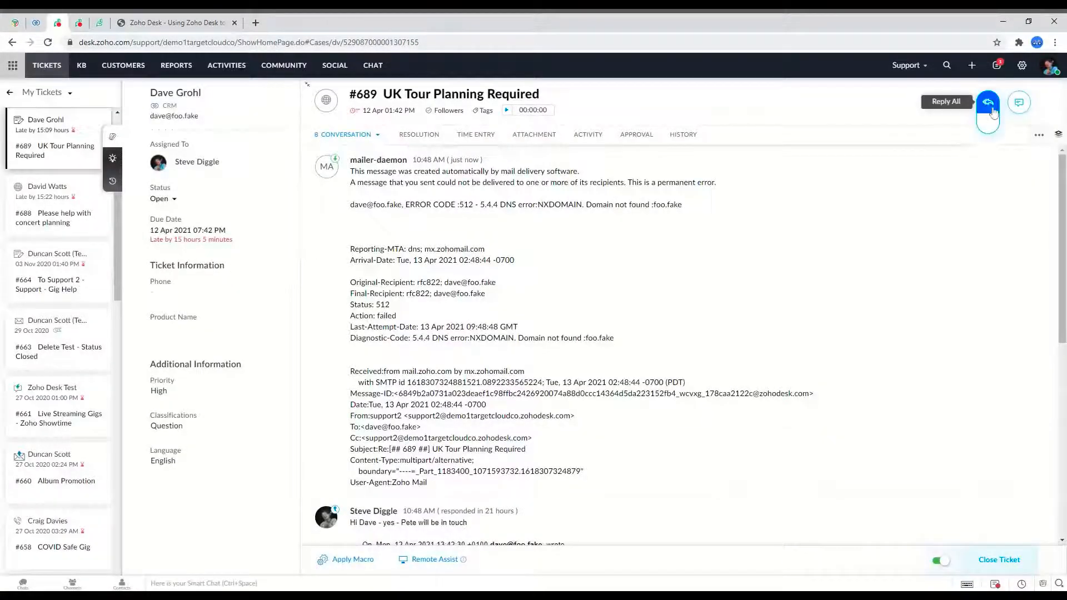
Step: Reply to the latest e-mail in ticket #689 with the hello snippet, searching the snippets for "hel", and send it
mouse_move(988, 106)
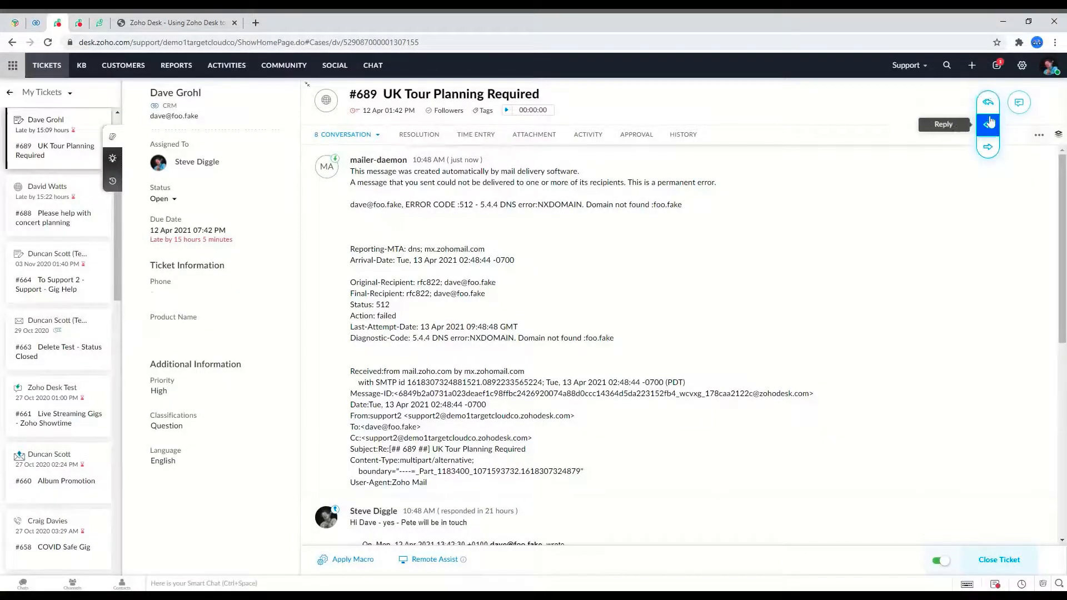
click(989, 122)
click(311, 218)
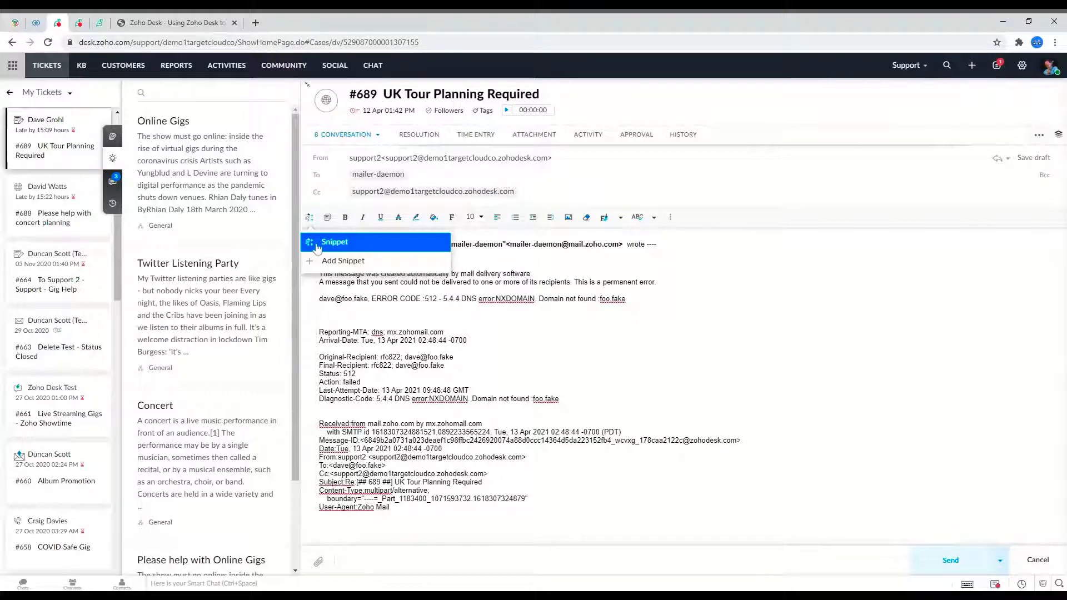
click(317, 247)
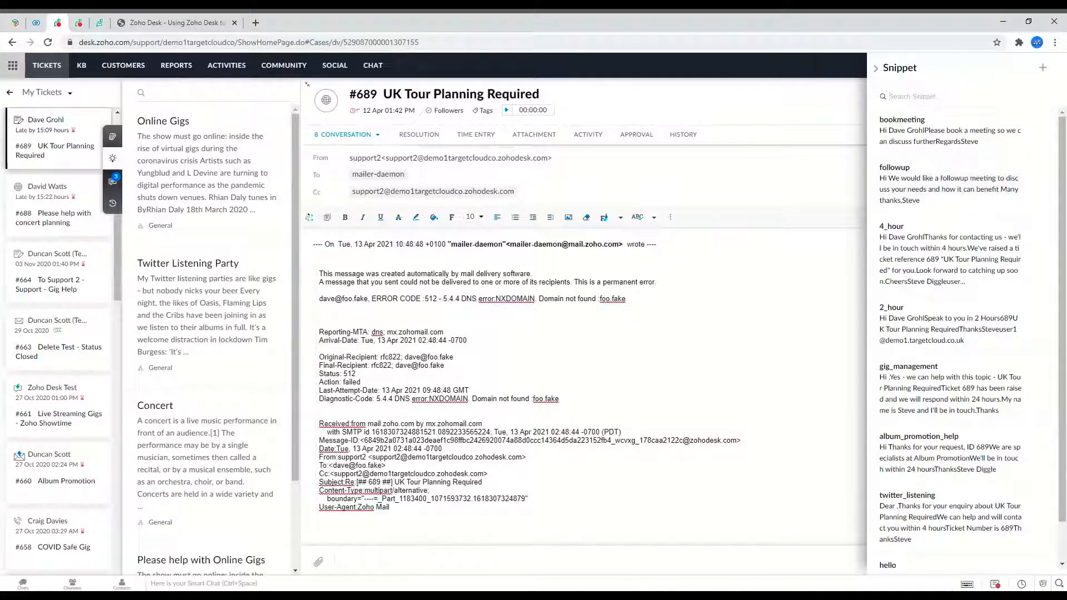
text(hello)
key(BackSpace)
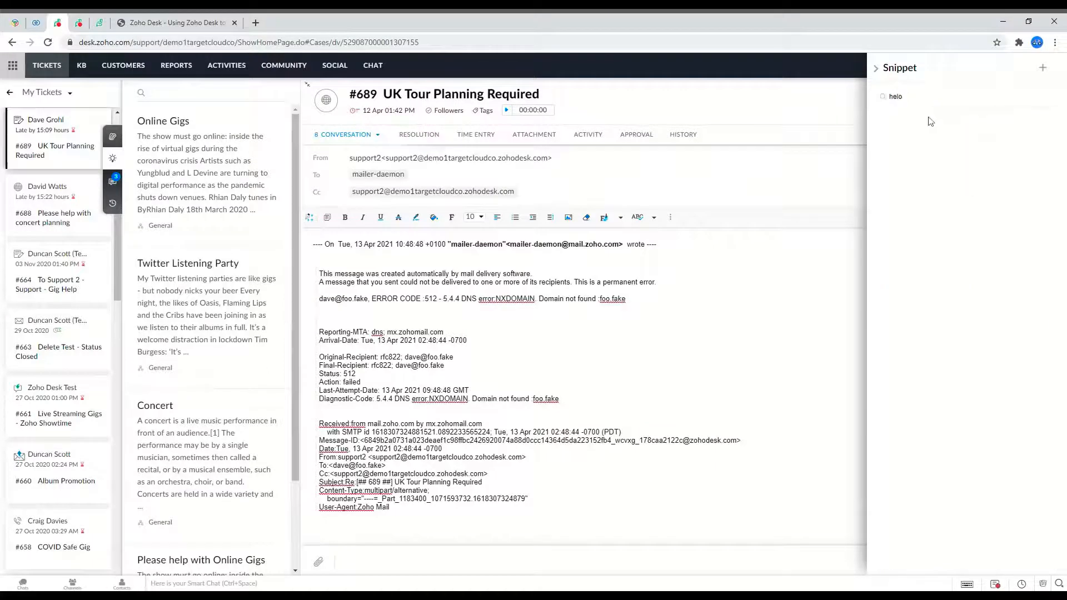
key(BackSpace)
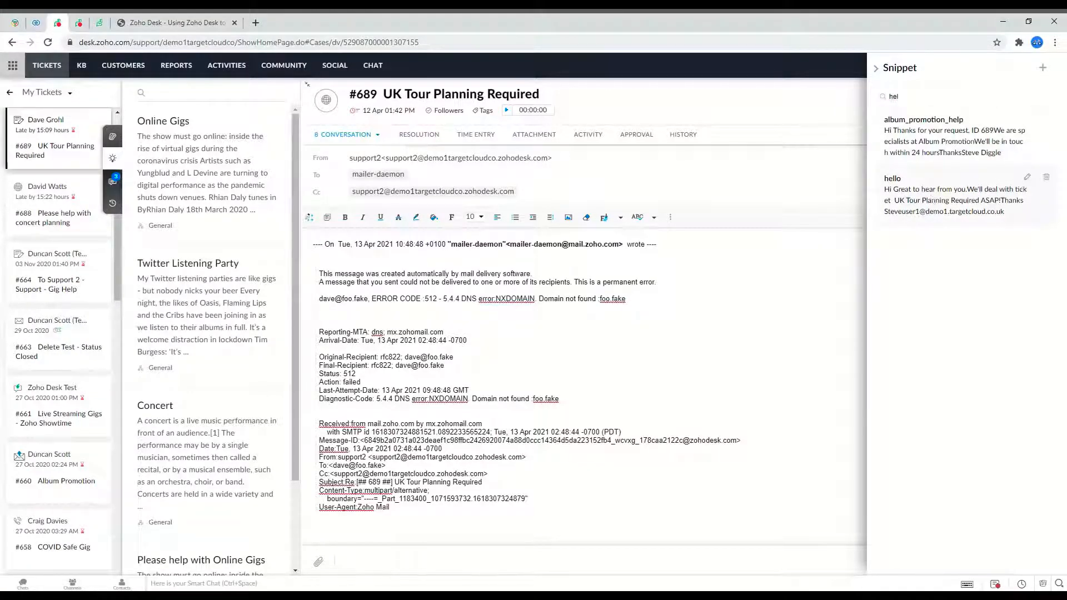
click(944, 194)
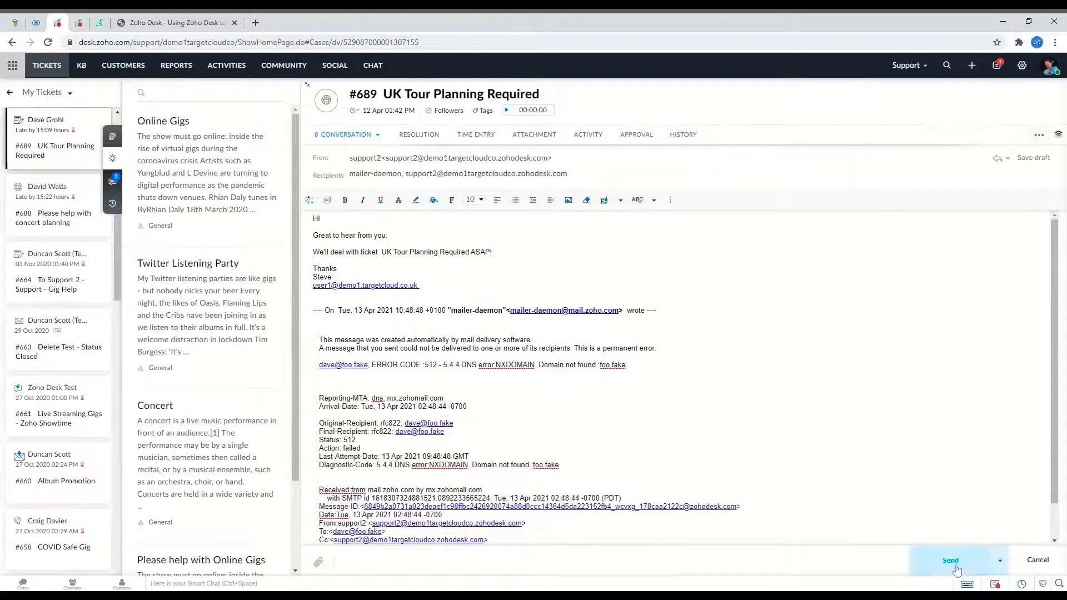
click(951, 561)
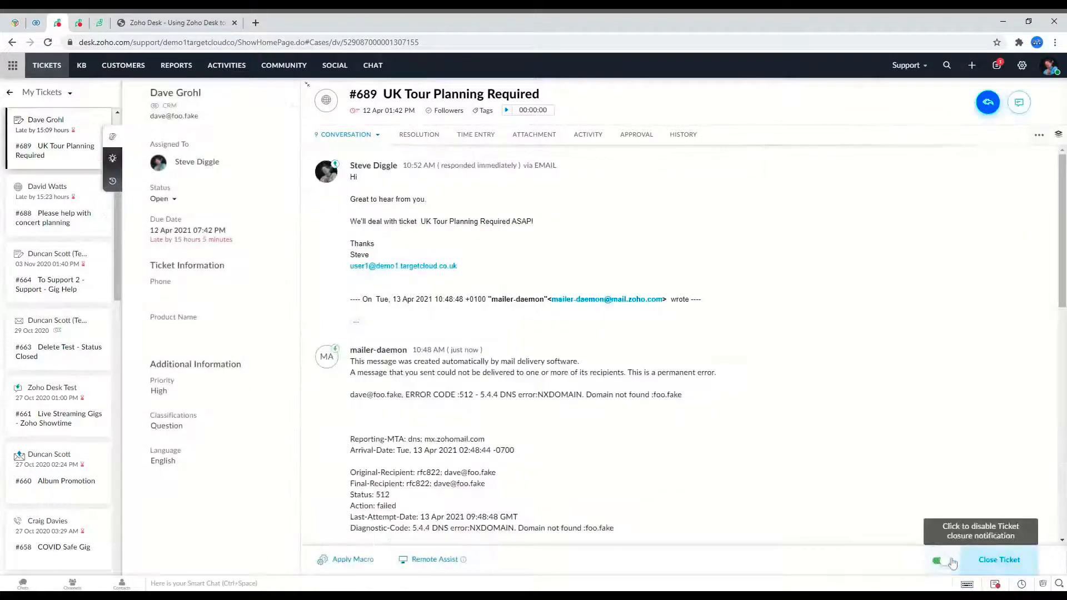
Step: Start a reply to the customer's original message and insert the contact notification template for acknowledging a contact on receiving a new ticket
scroll(768, 381, down, 4)
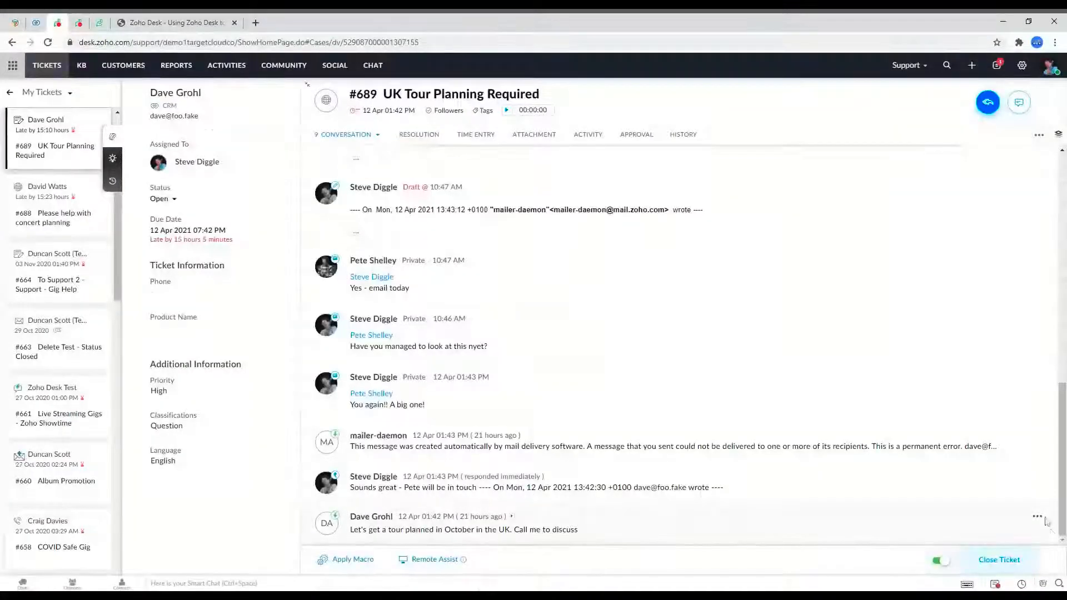
click(1038, 517)
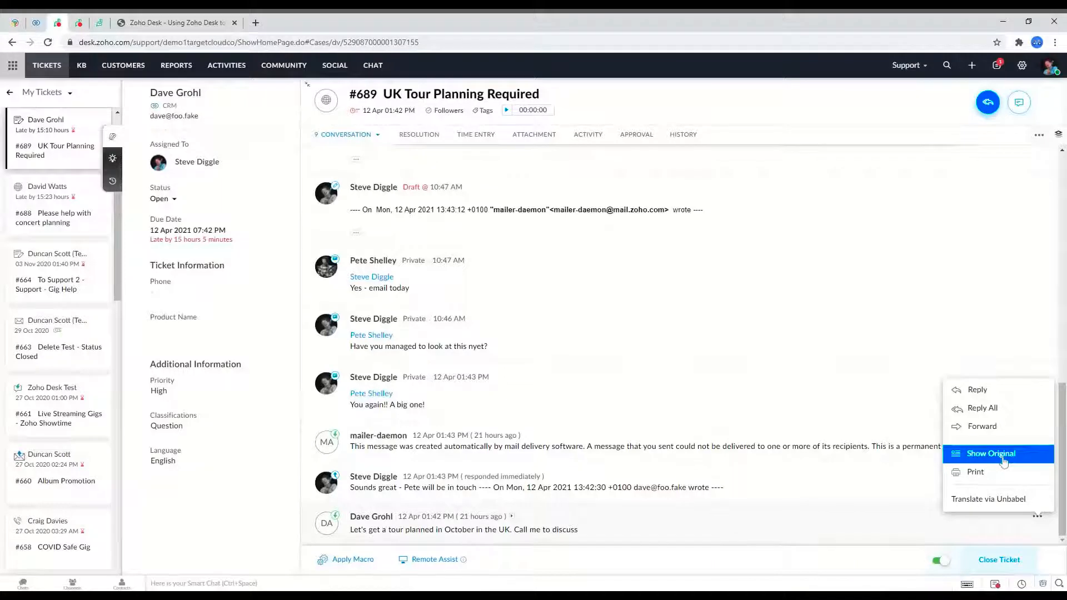
click(983, 395)
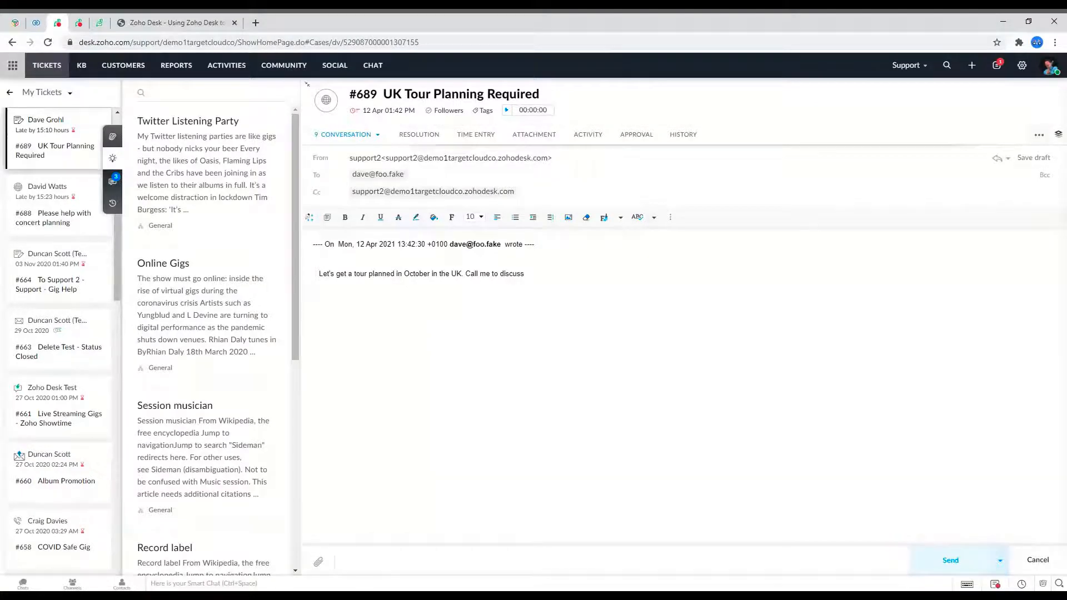
click(324, 219)
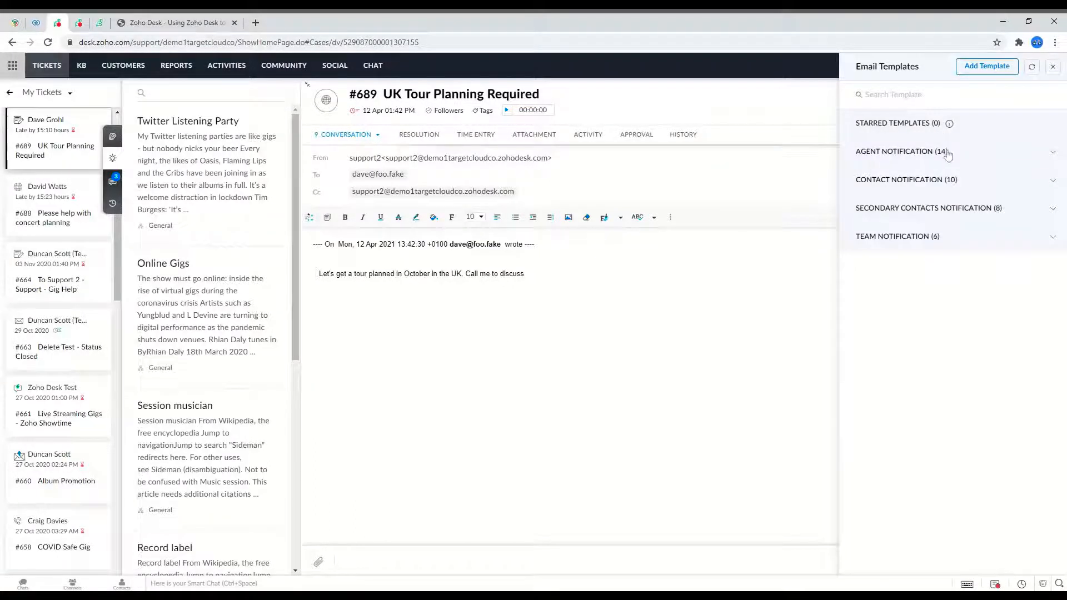
click(1054, 183)
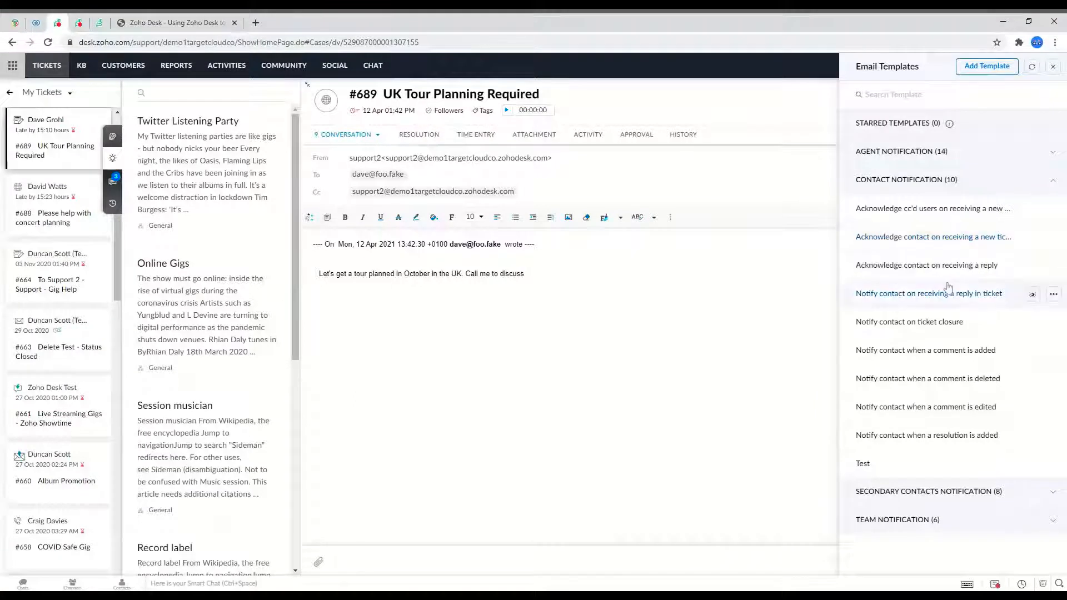
click(909, 238)
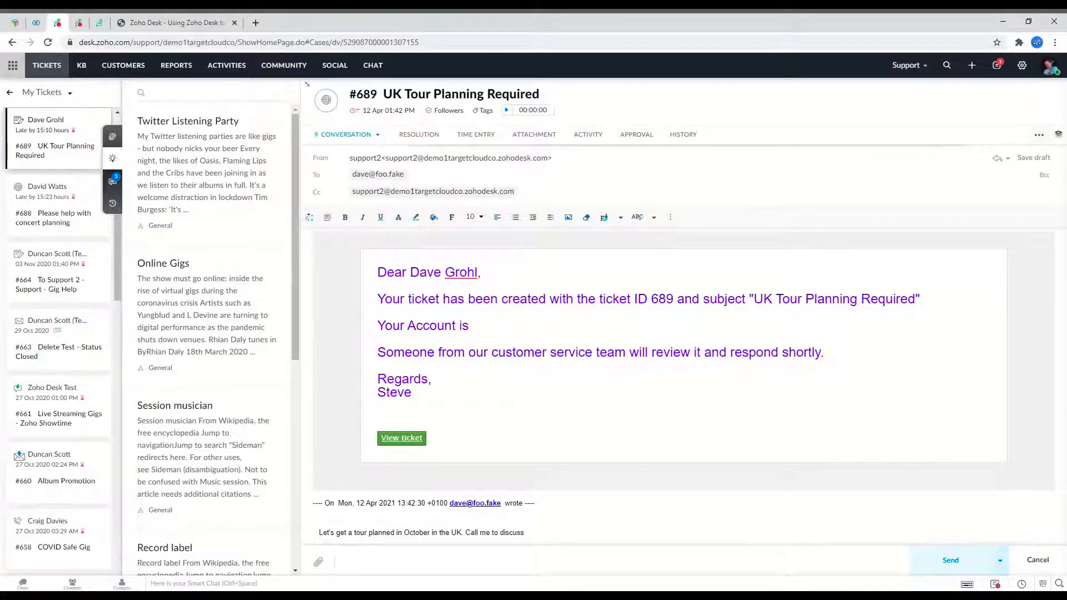
click(410, 271)
click(410, 270)
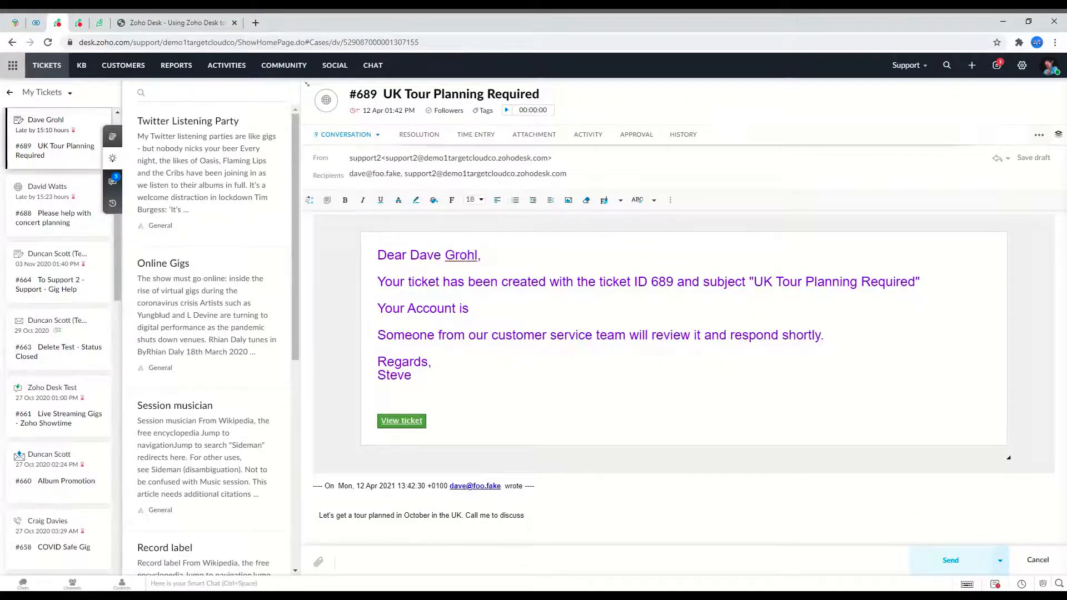
click(472, 308)
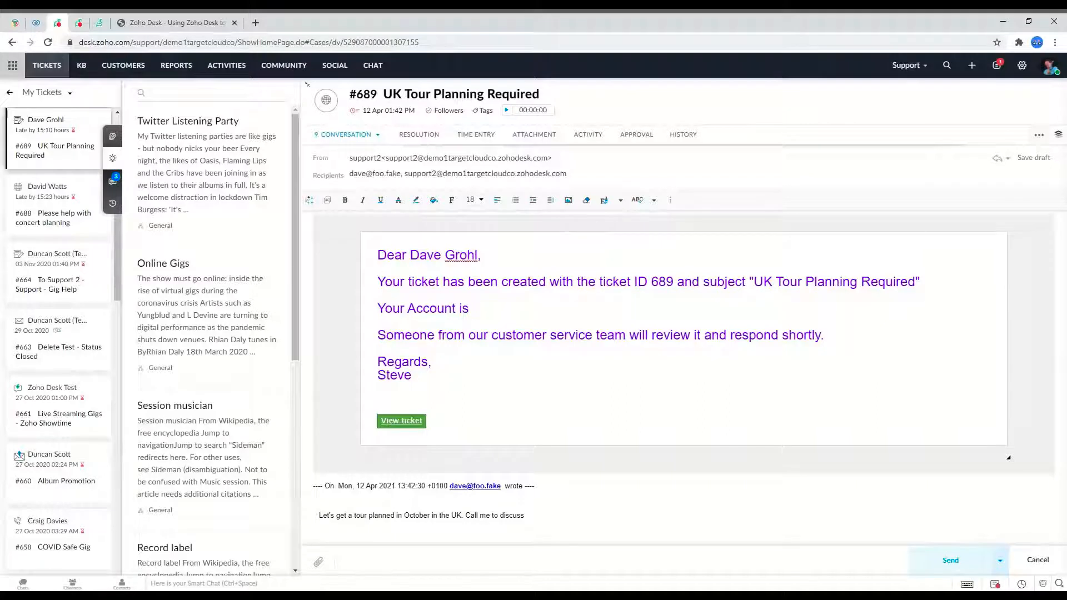
Step: Check the merged ticket ID and subject in the templated reply, send it, and review it in the ticket conversation
drag(634, 282, 920, 282)
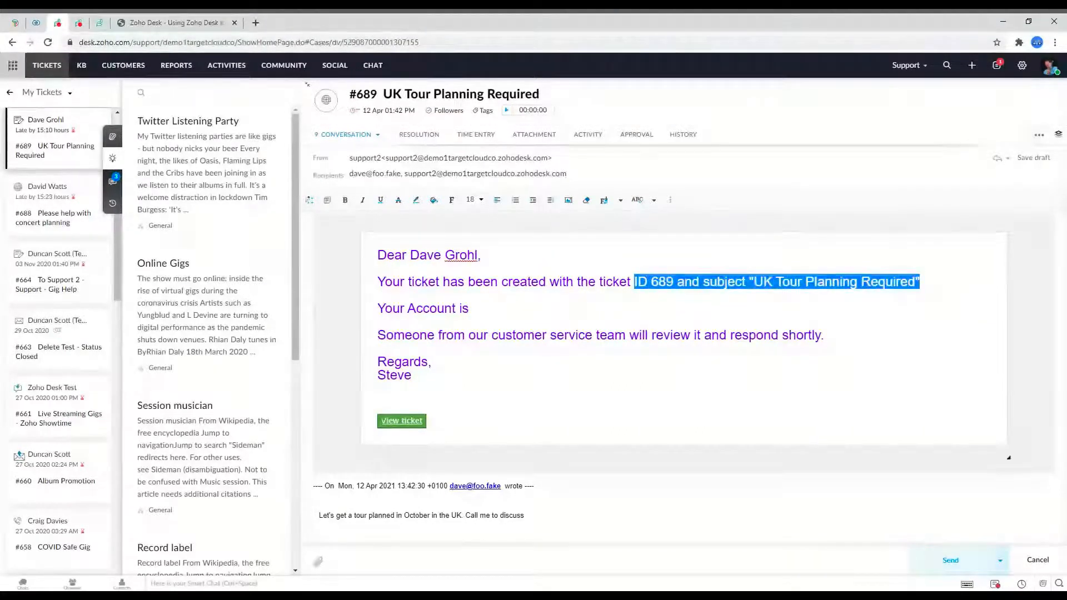
click(886, 281)
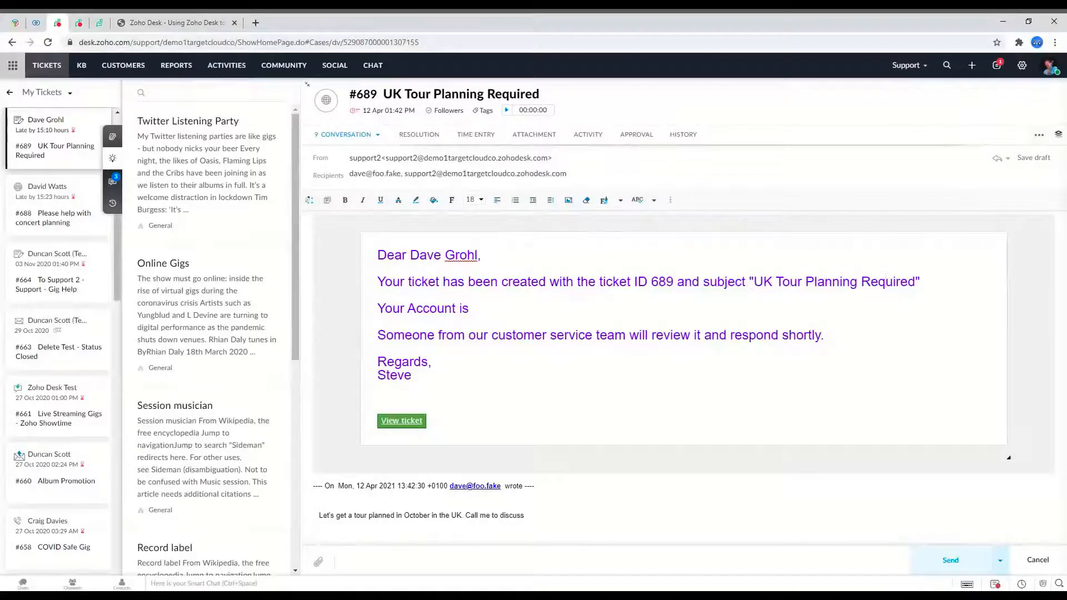
click(927, 570)
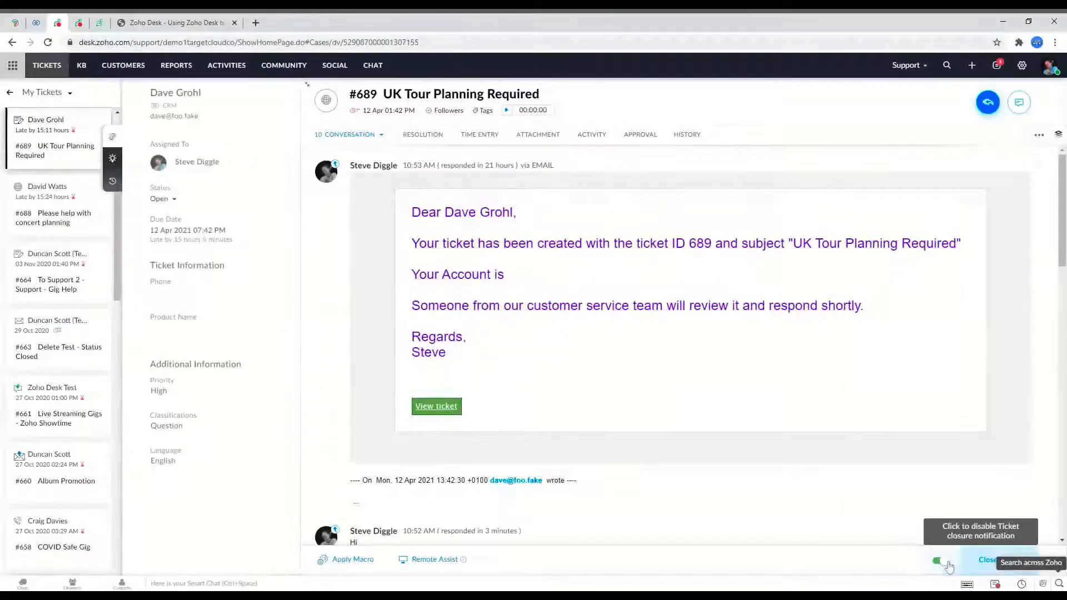
scroll(688, 345, down, 3)
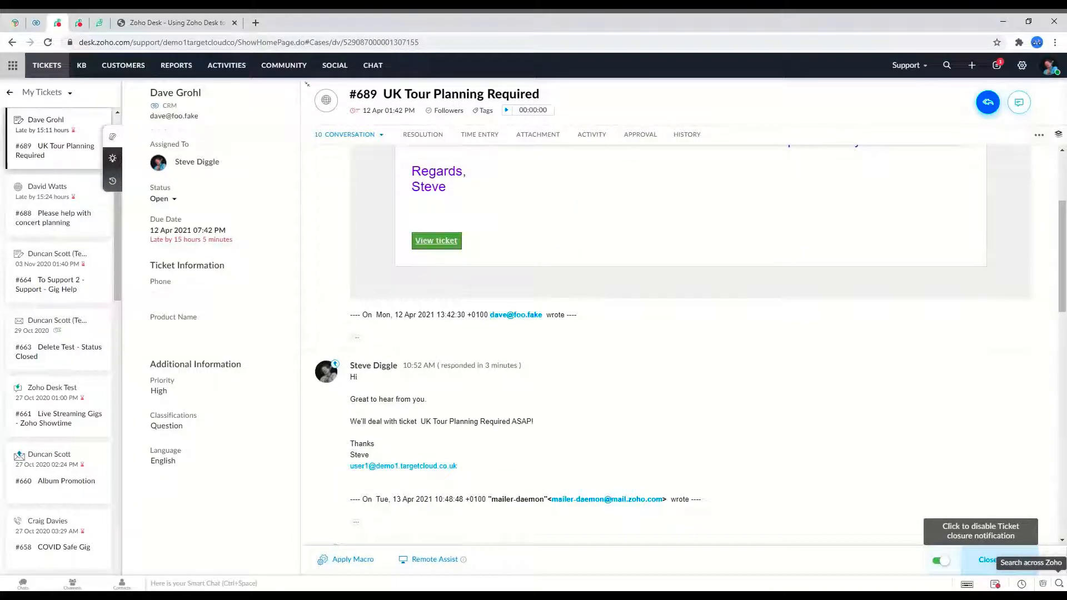
scroll(689, 344, up, 3)
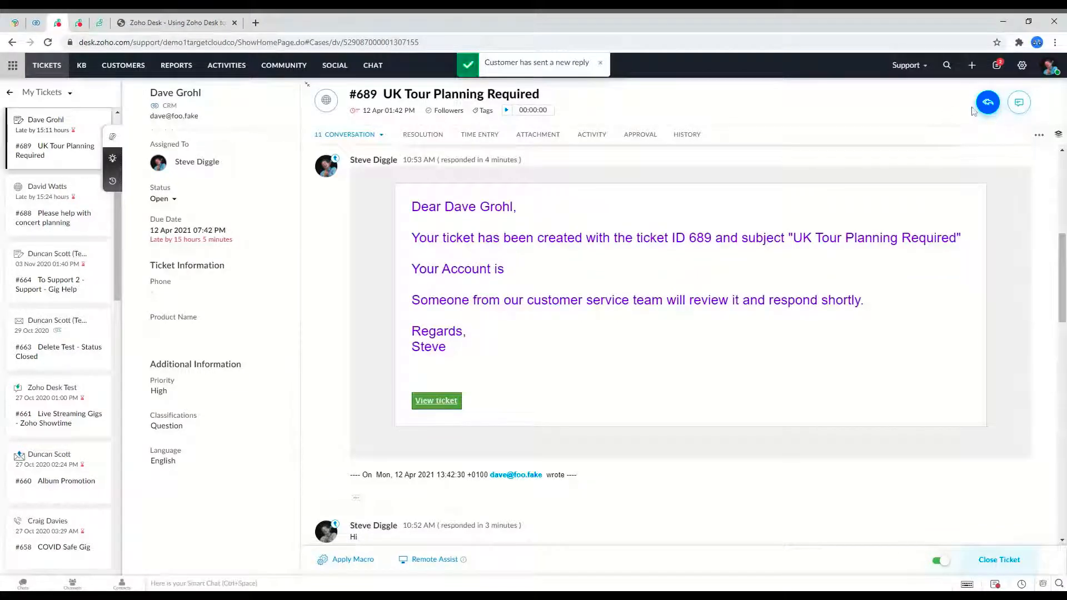
Step: Start a reply to all on ticket #689 and open a new e-mail template form from the list of e-mail templates
mouse_move(992, 109)
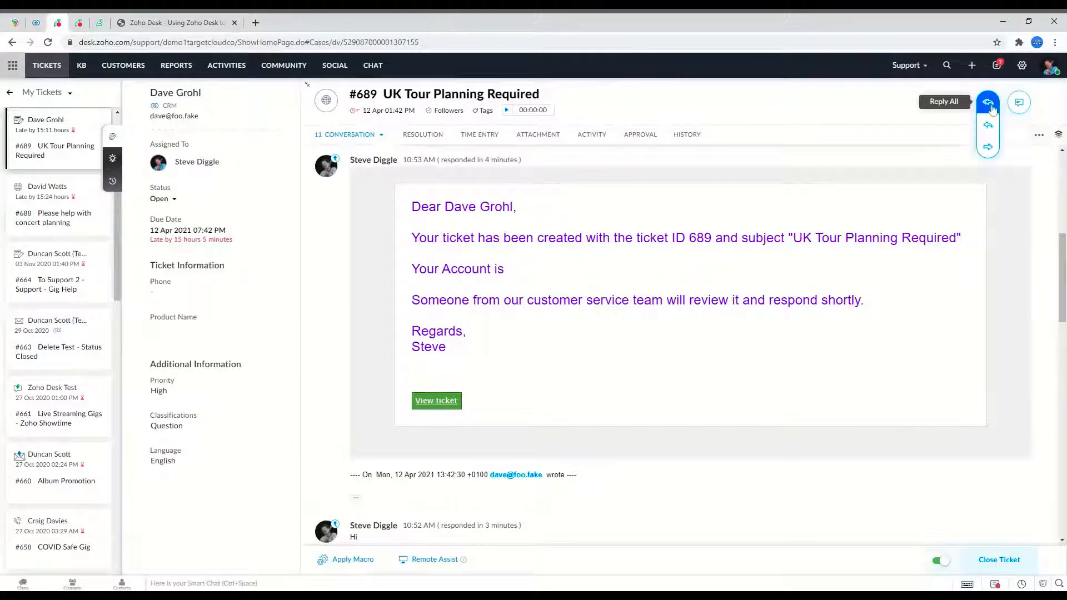
click(990, 105)
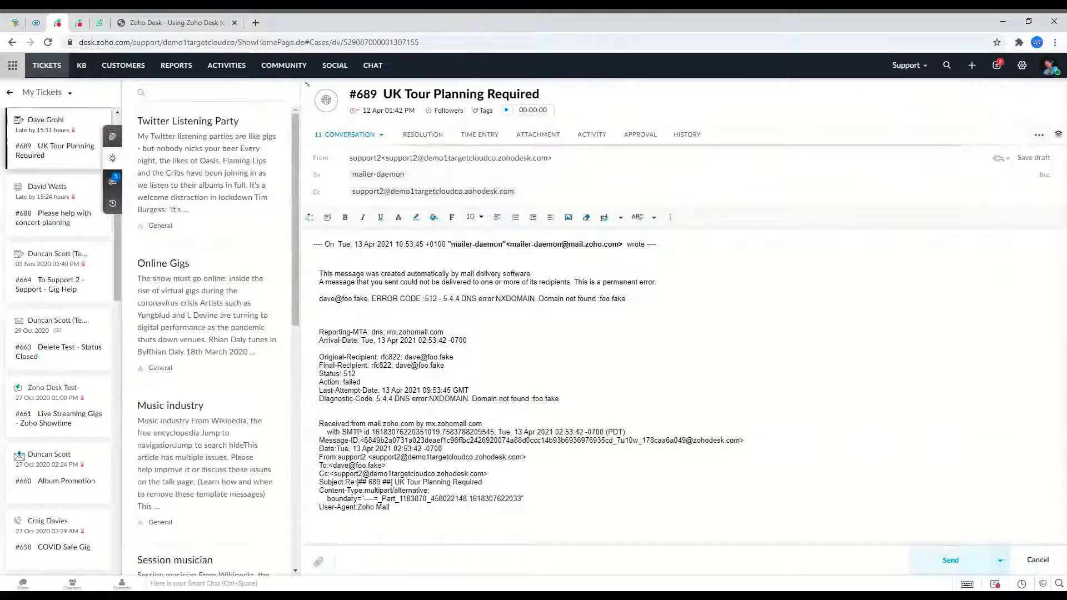
click(310, 219)
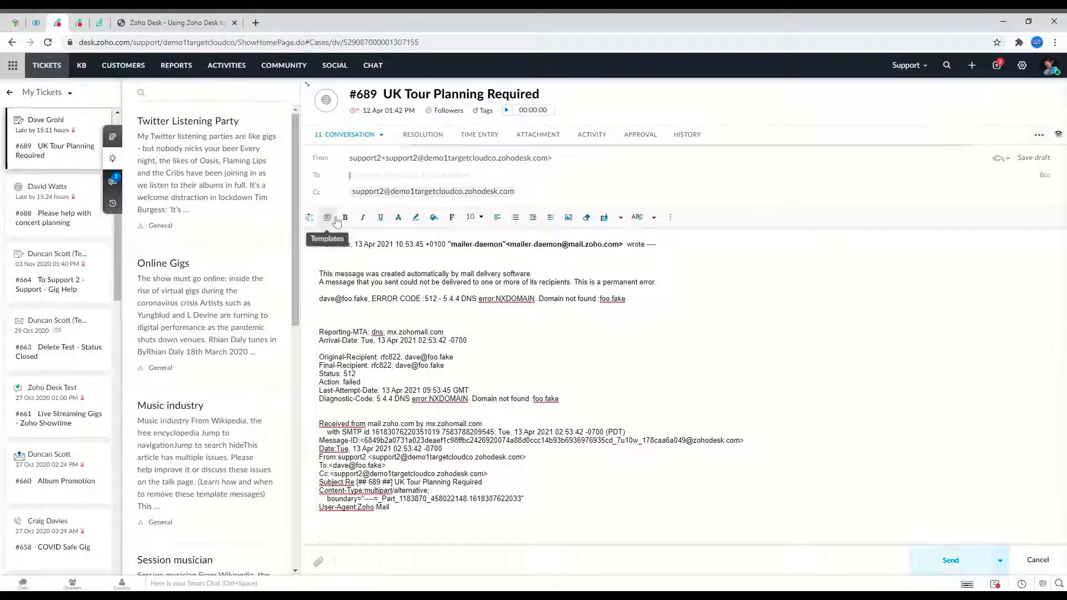
click(326, 218)
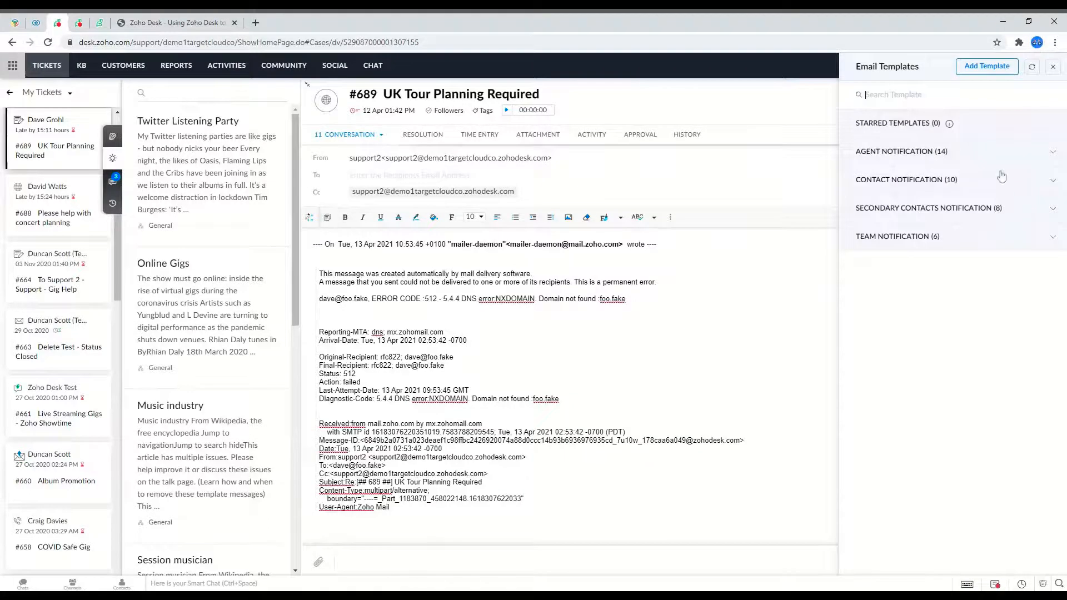
click(985, 68)
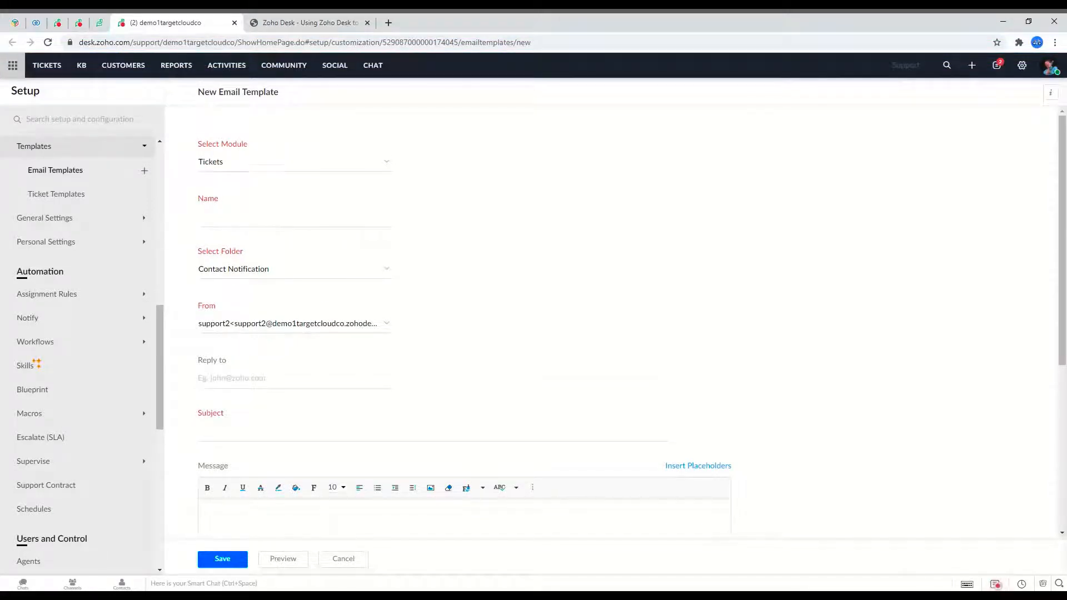
Step: Examine the new e-mail template form, including its message area and the placeholders available for insertion
scroll(285, 485, down, 5)
scroll(285, 485, down, 1)
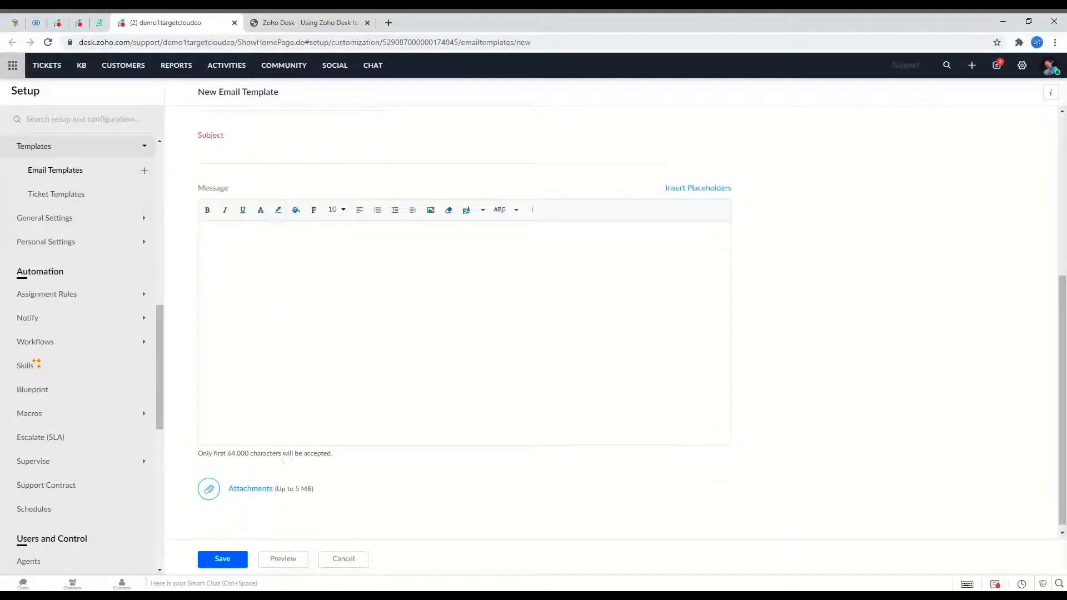
click(691, 192)
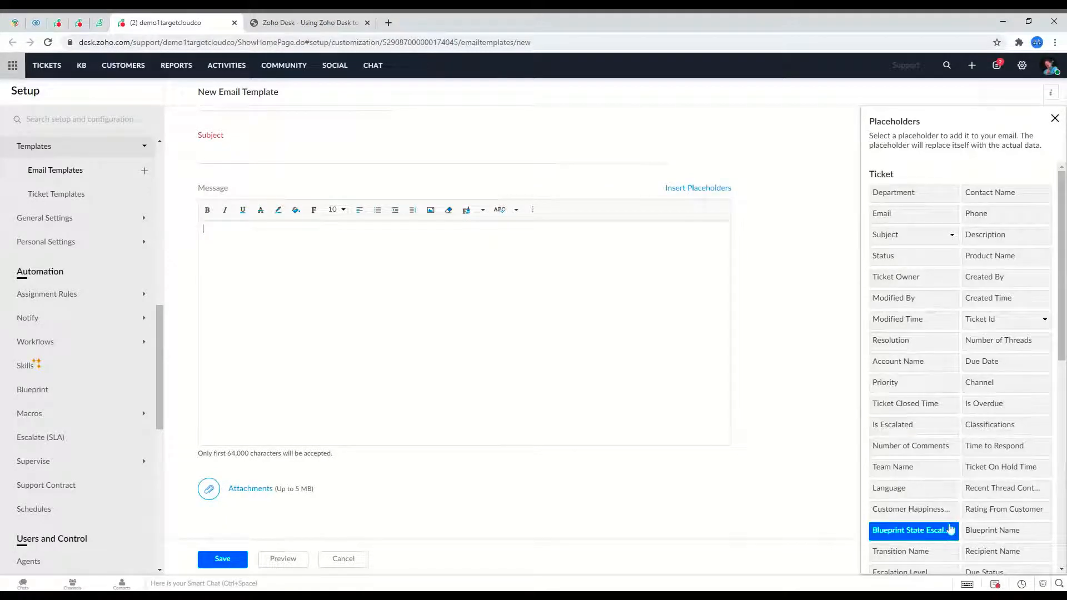
click(1053, 118)
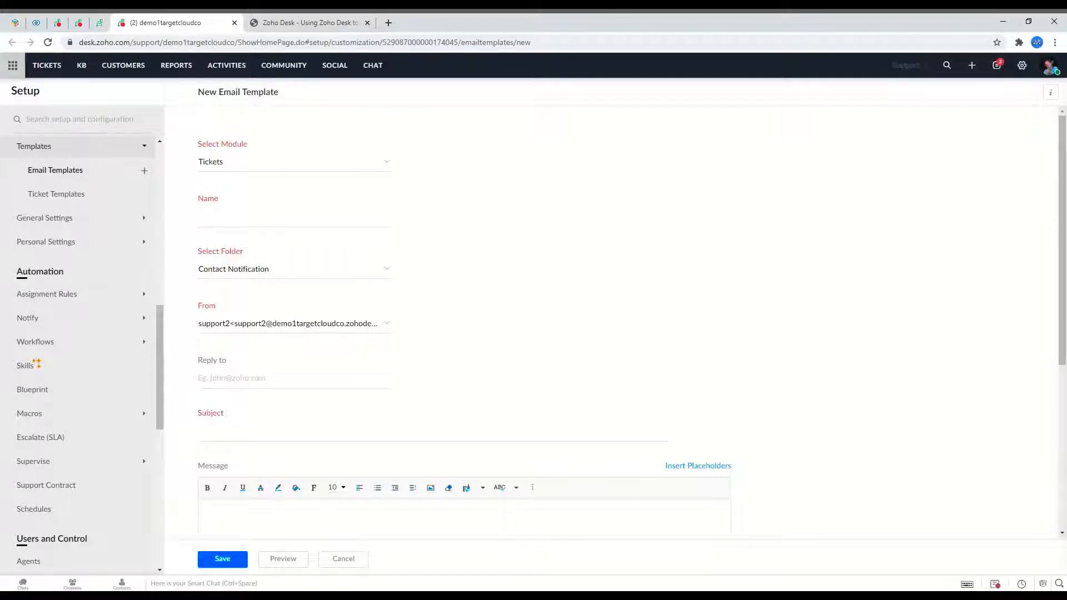
Step: Return to the tickets module and show the All Tickets view in the Table layout
click(45, 65)
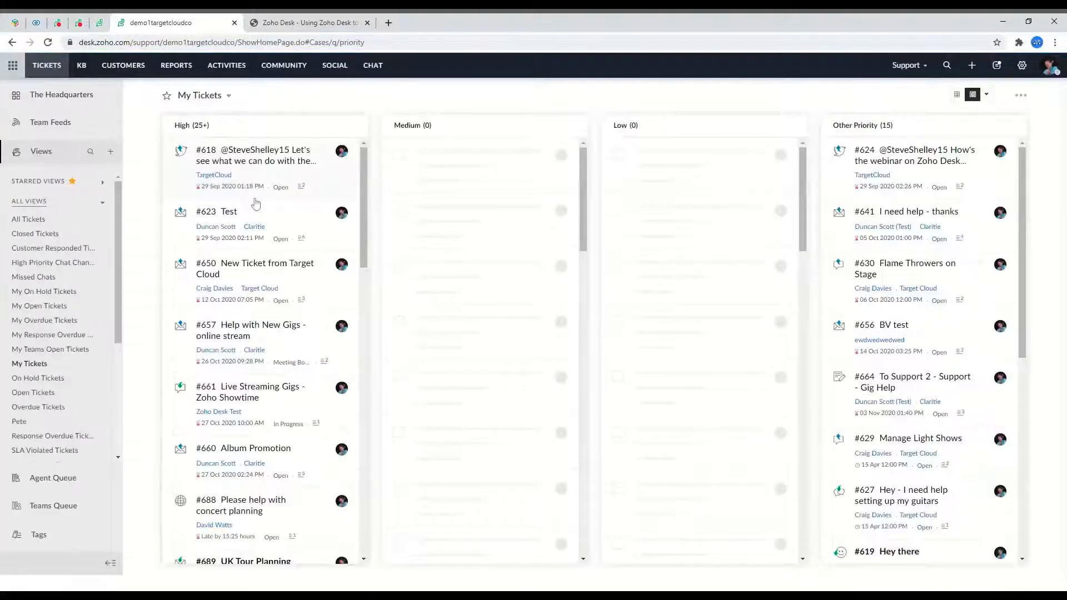
click(216, 99)
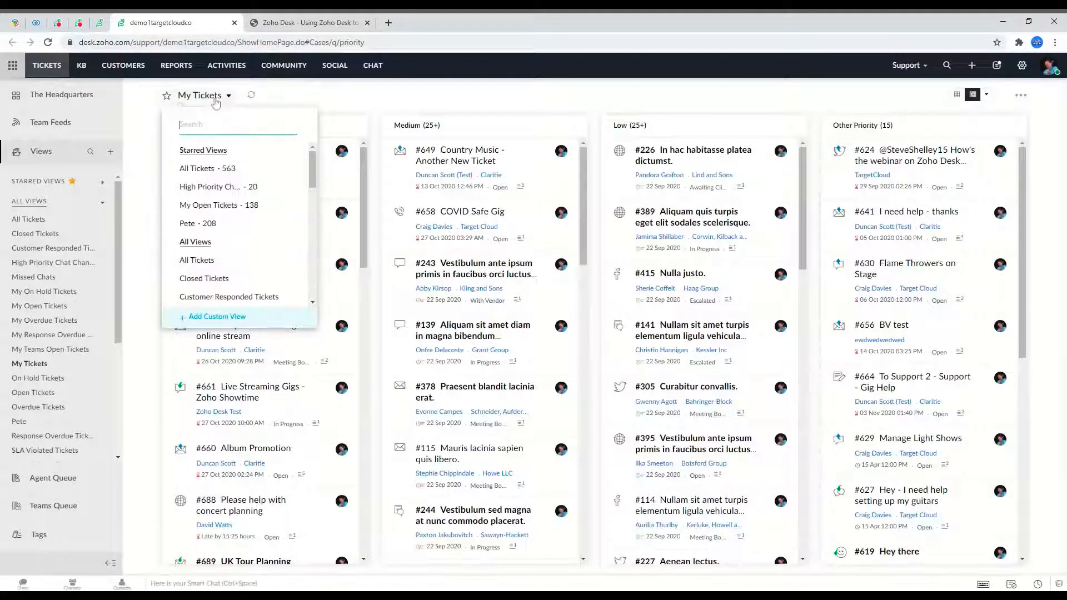
click(201, 170)
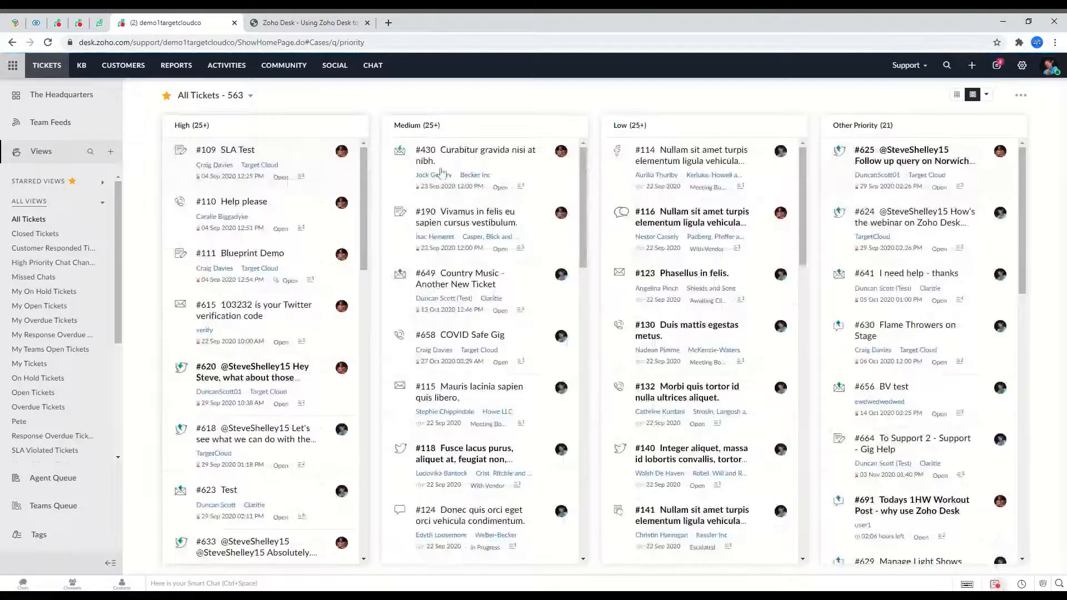
click(985, 95)
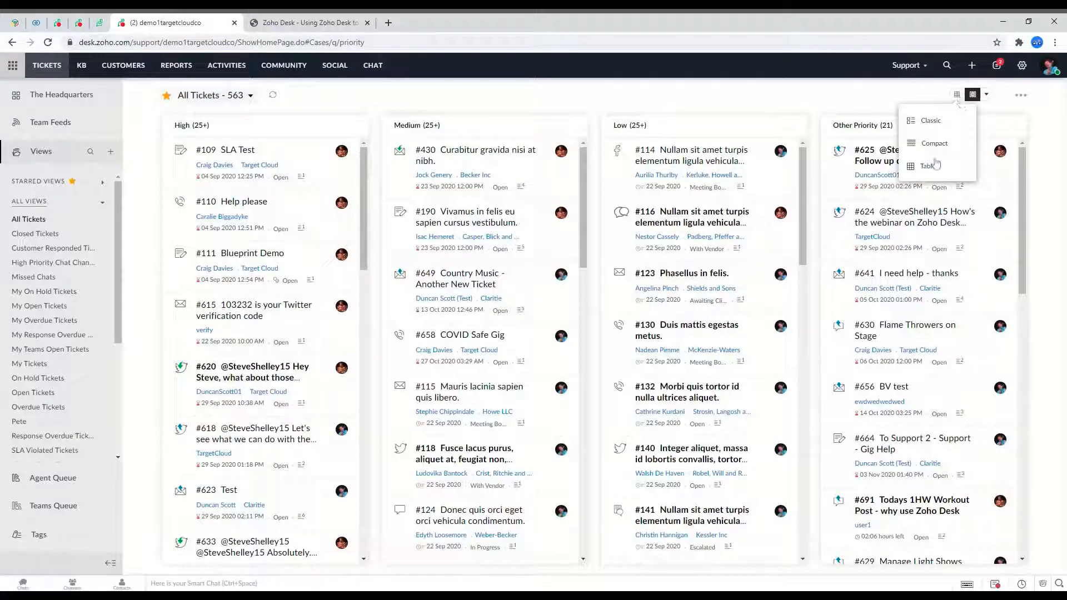
click(936, 164)
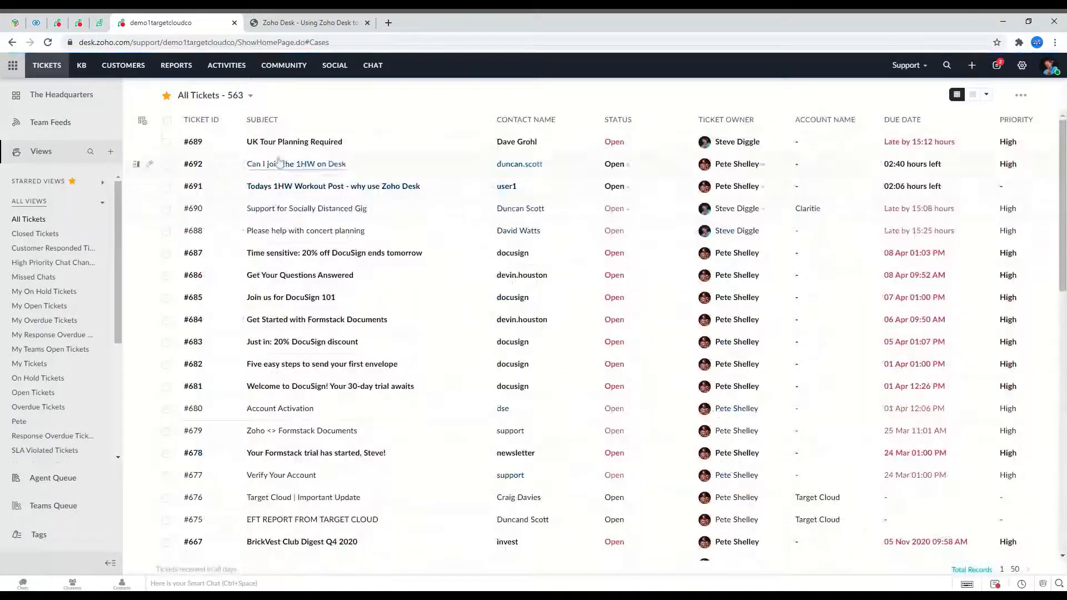
Step: Open ticket #689 UK Tour Planning Required and review its activities and full history
click(305, 143)
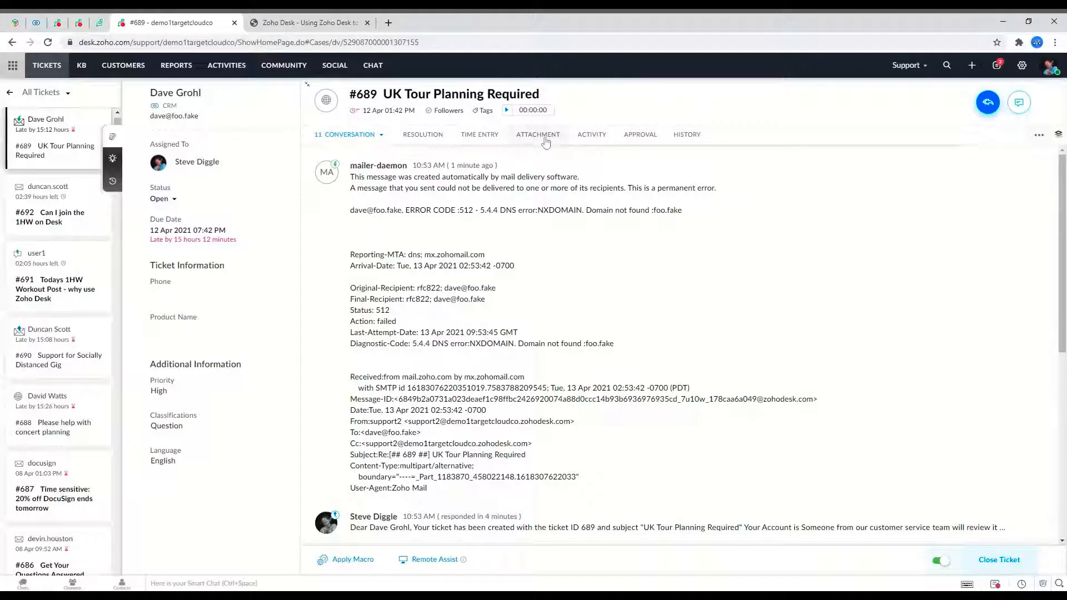
click(591, 147)
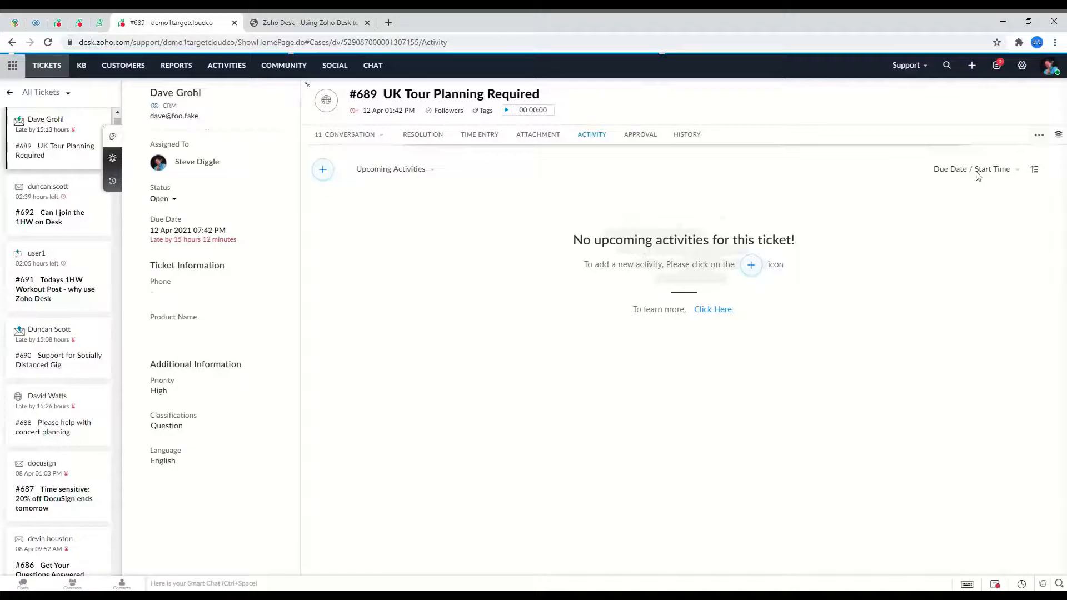
click(752, 272)
click(687, 135)
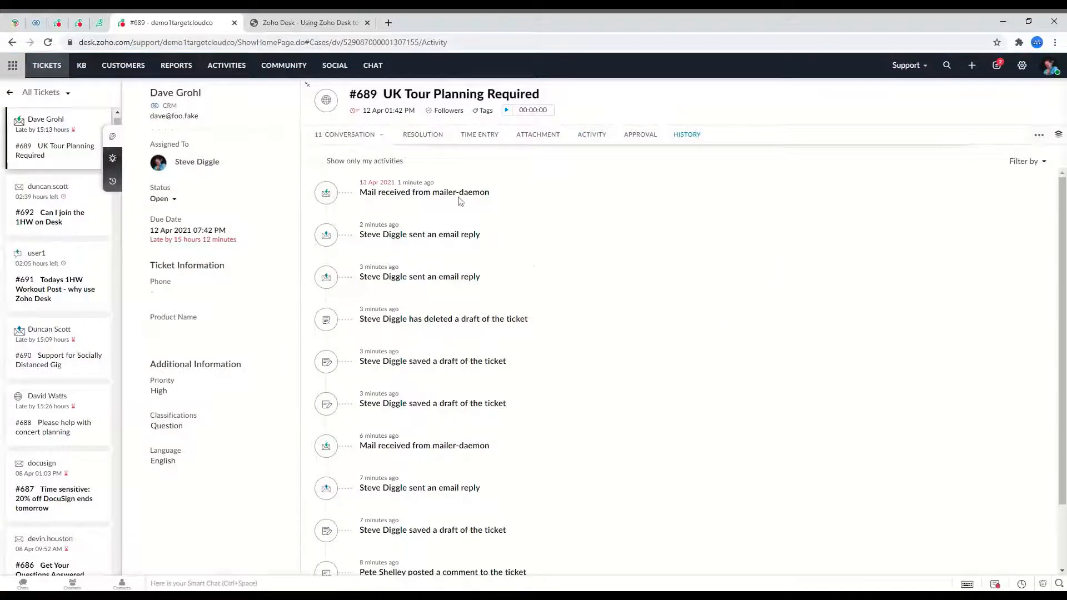
scroll(572, 267, down, 3)
scroll(535, 352, up, 3)
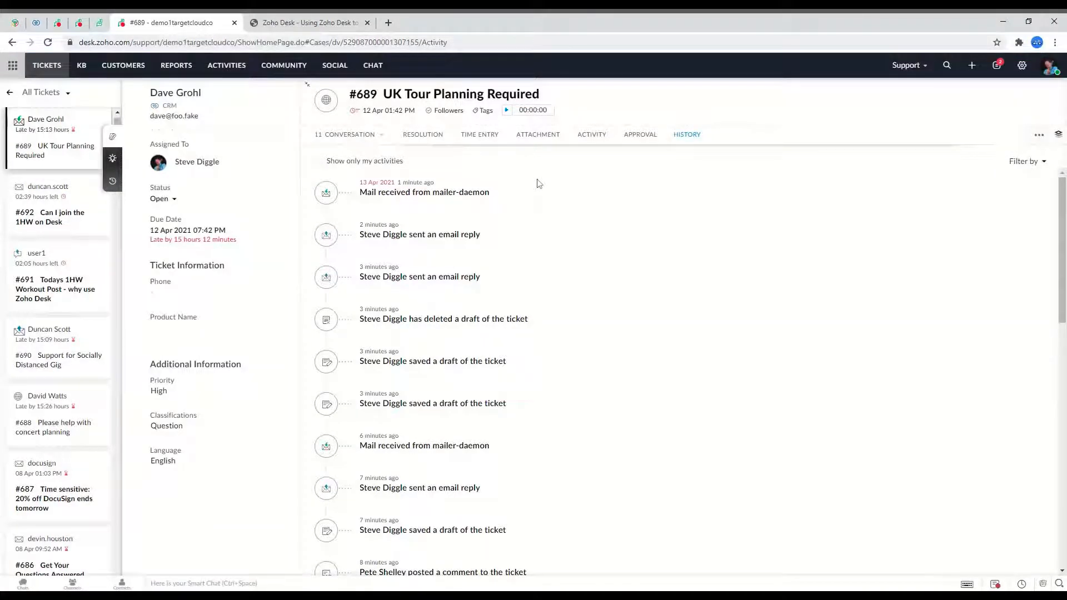
Step: Record a time entry on ticket #689 with the ticket timer, refresh the page, and check the entry's available actions
click(474, 136)
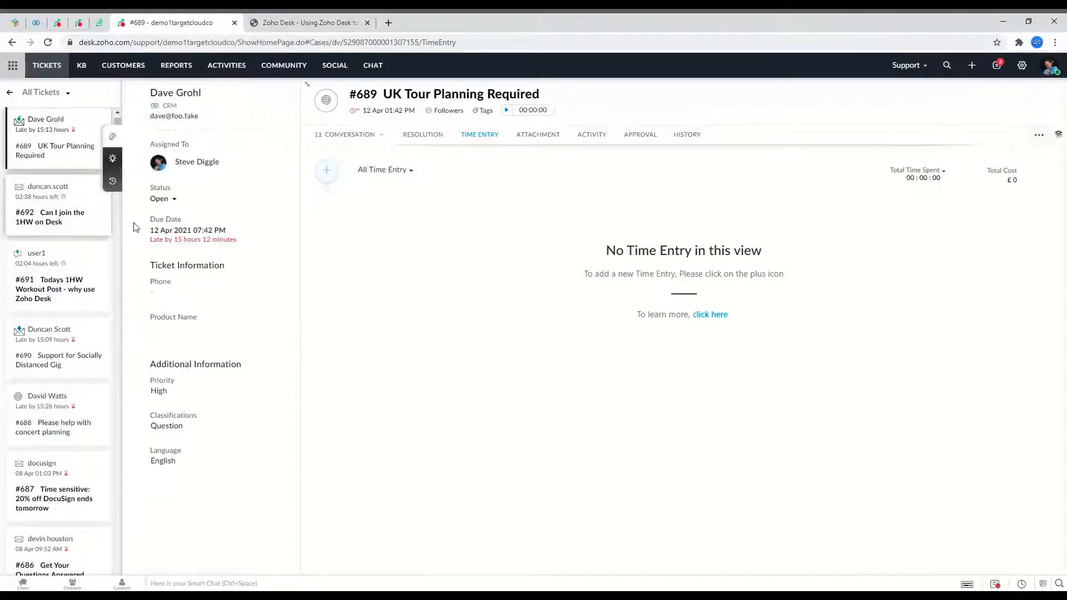
click(507, 112)
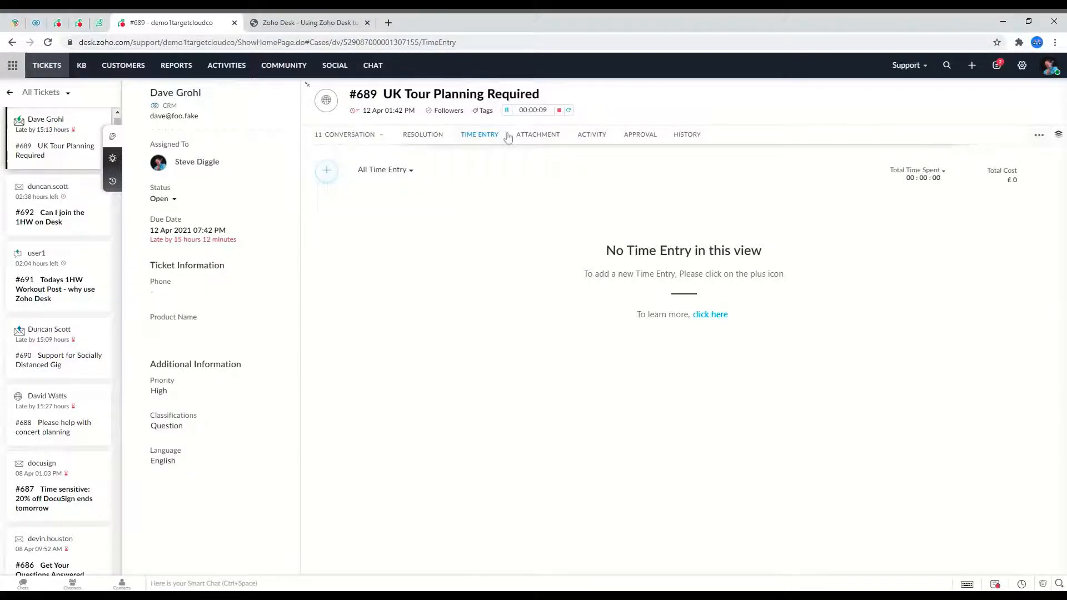
click(559, 110)
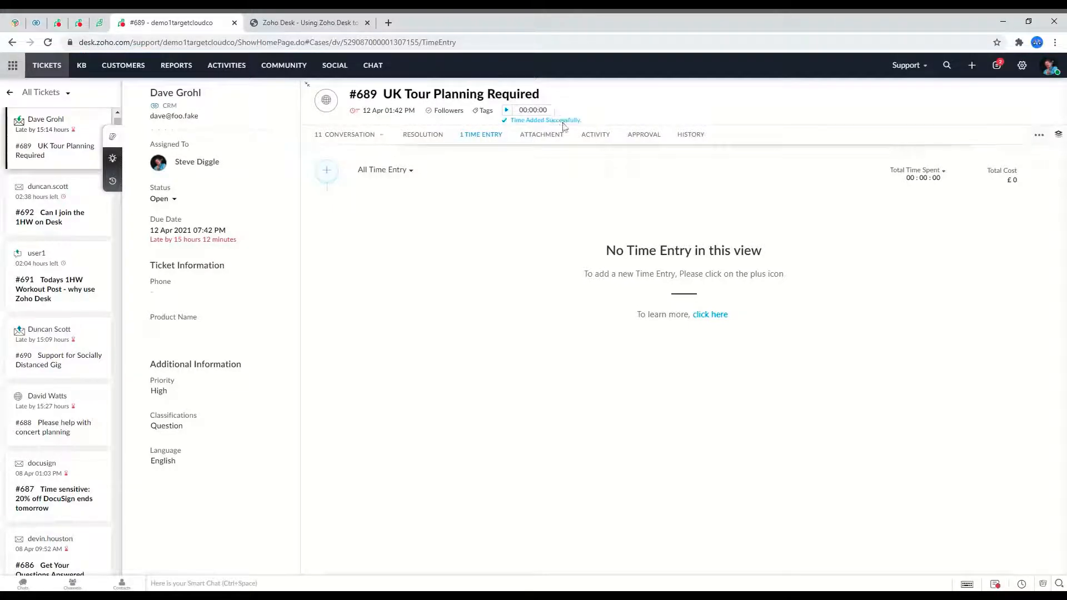
key(F5)
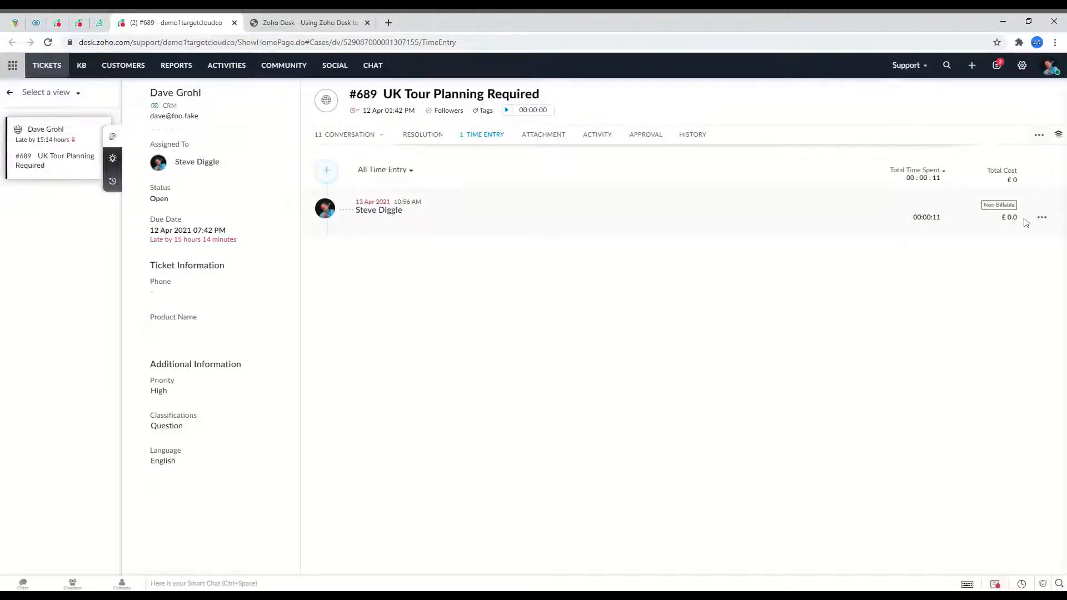
click(1042, 218)
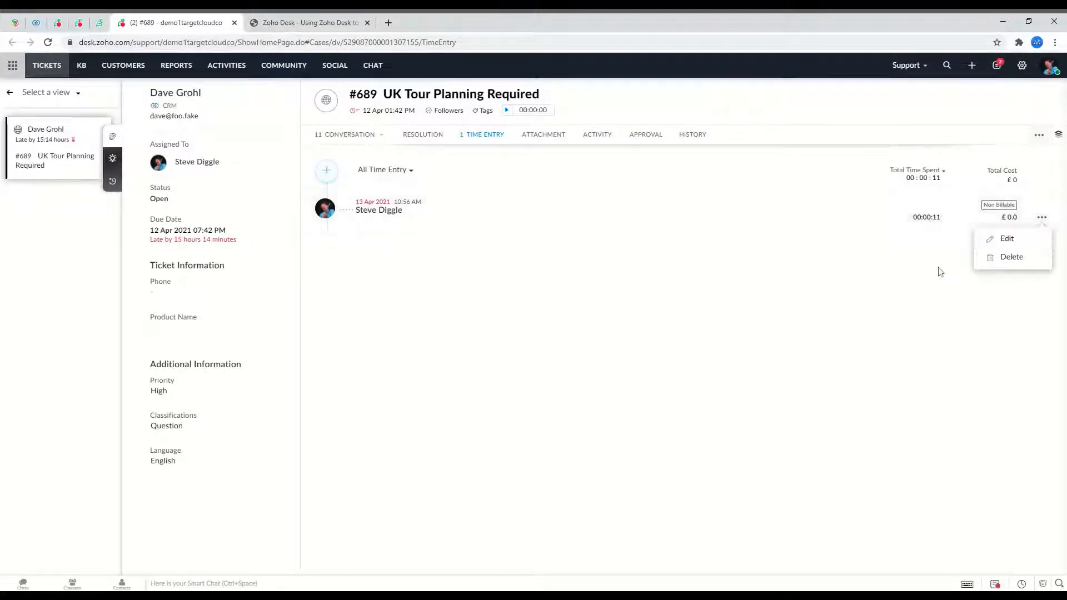
click(701, 325)
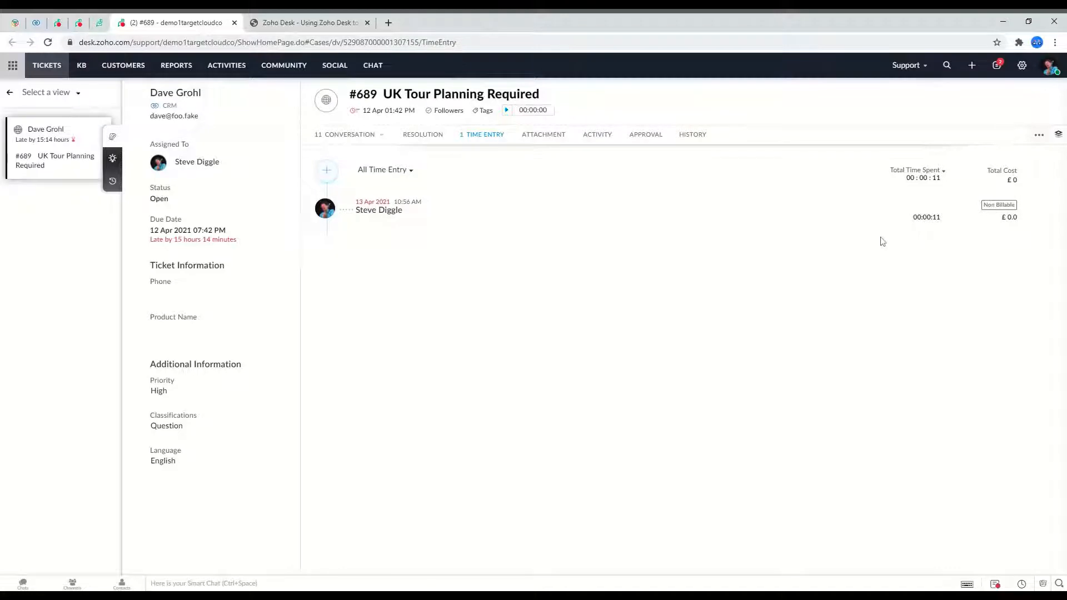
Step: Add a non-billing manual time entry of 20 hours with the description "Description" to the ticket
click(326, 172)
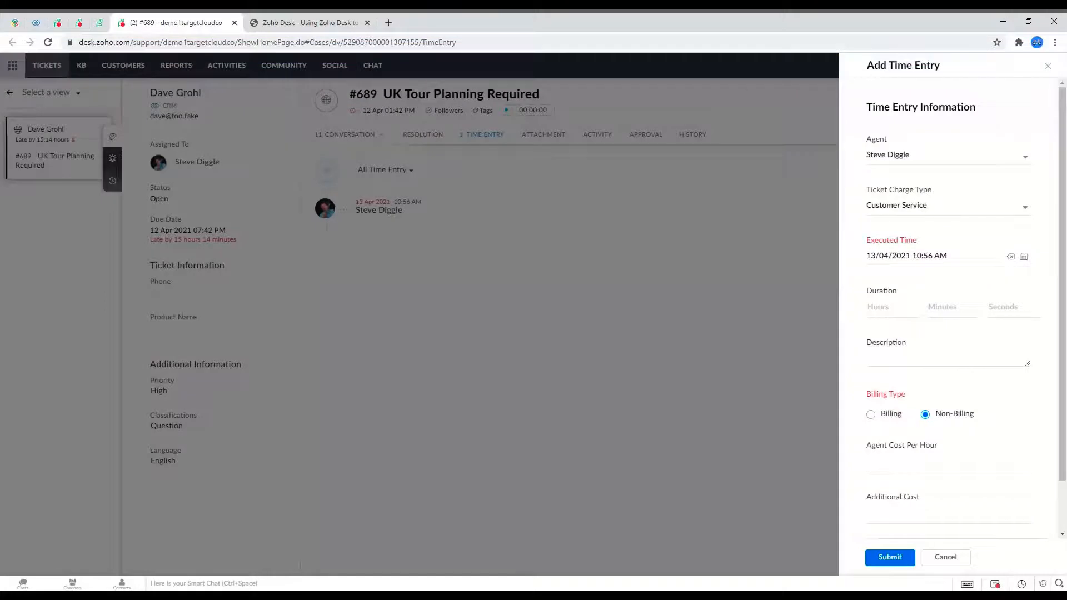
click(877, 308)
text(20)
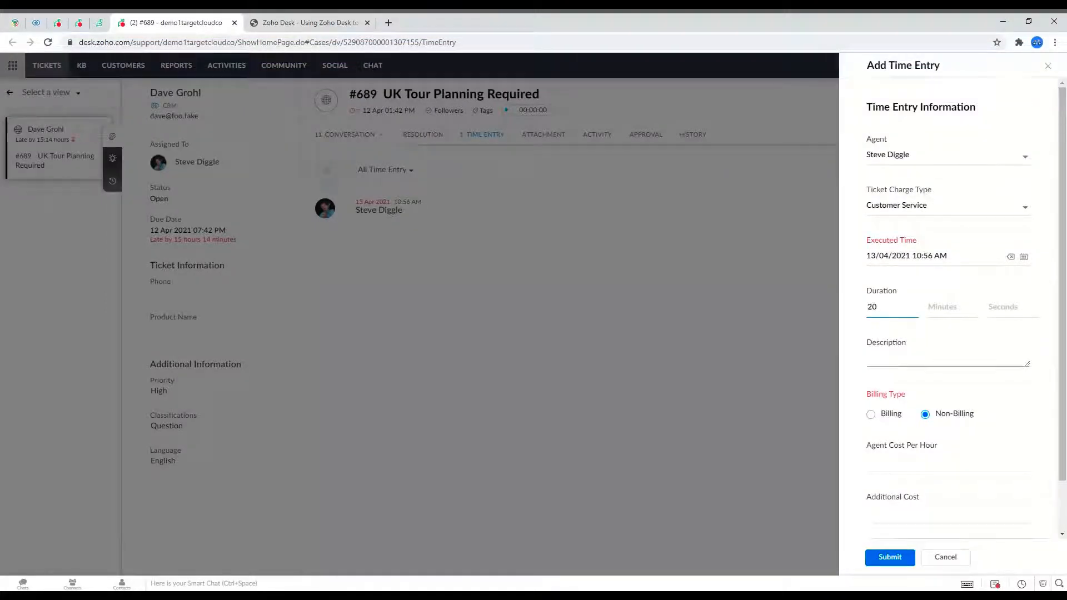
click(900, 359)
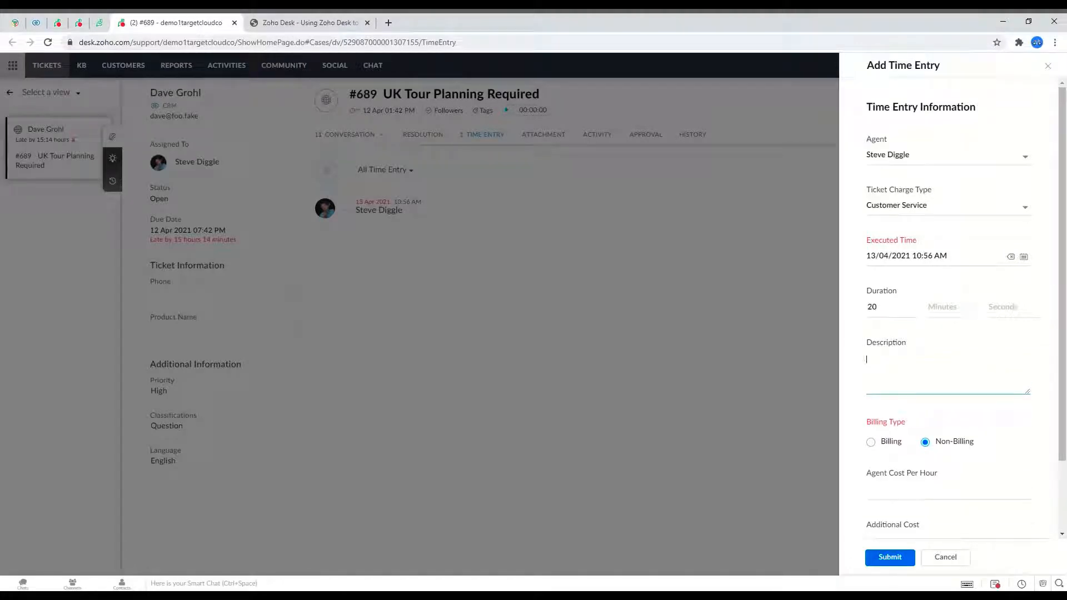
text(Description)
click(896, 559)
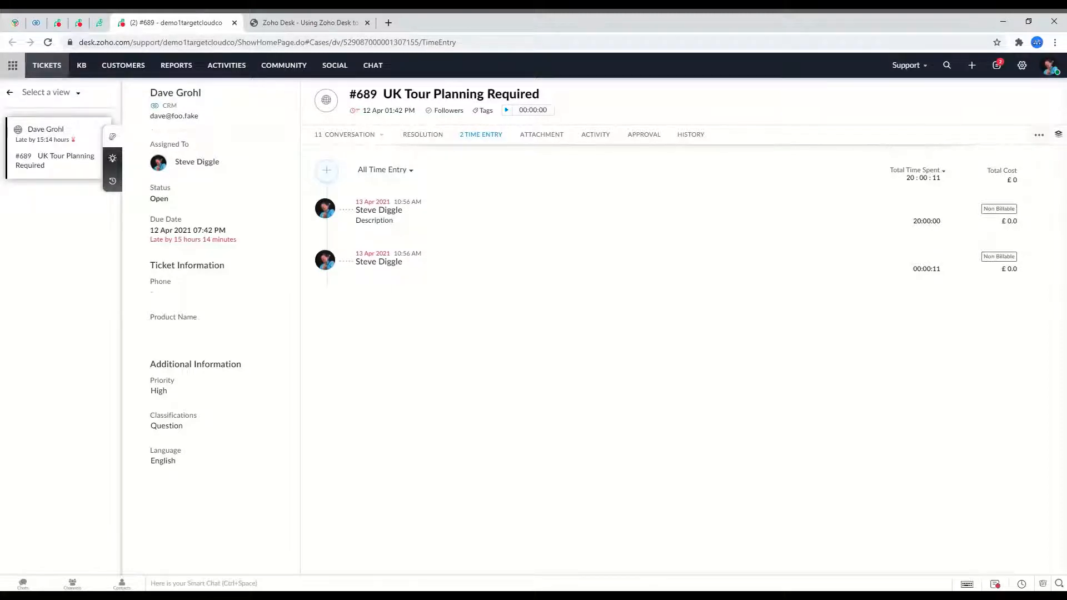
Step: View the ticket's resolution section and browse the published articles in the knowledge base
click(420, 142)
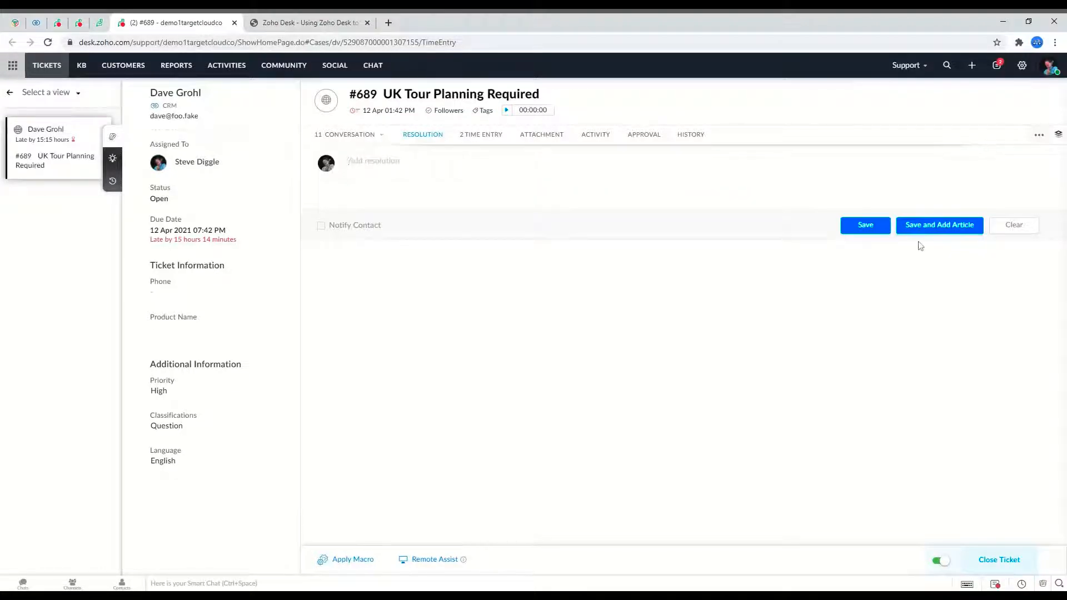
click(79, 17)
click(82, 66)
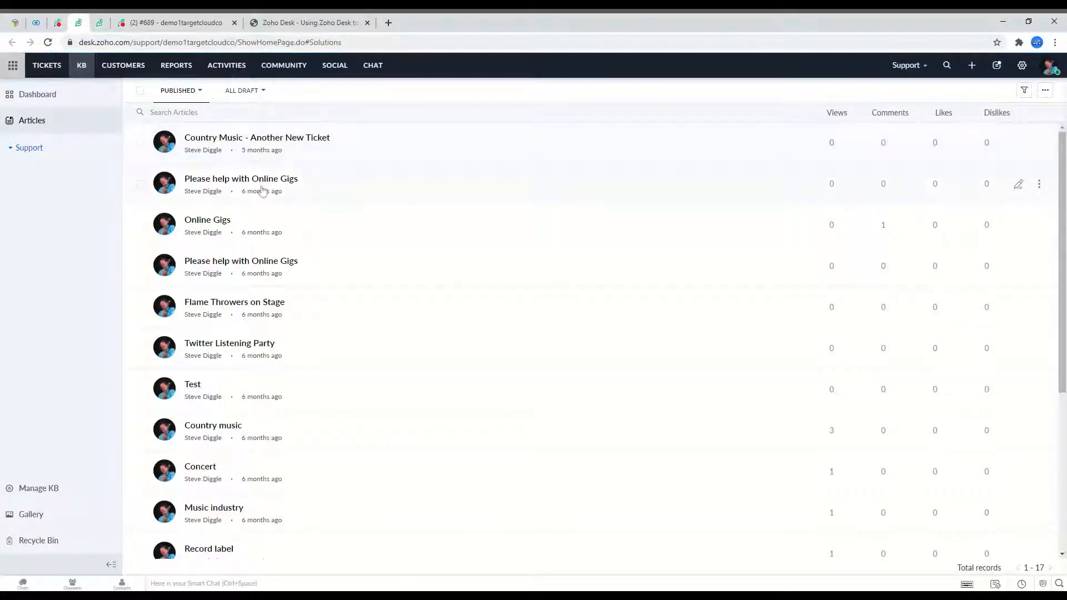
scroll(250, 317, down, 3)
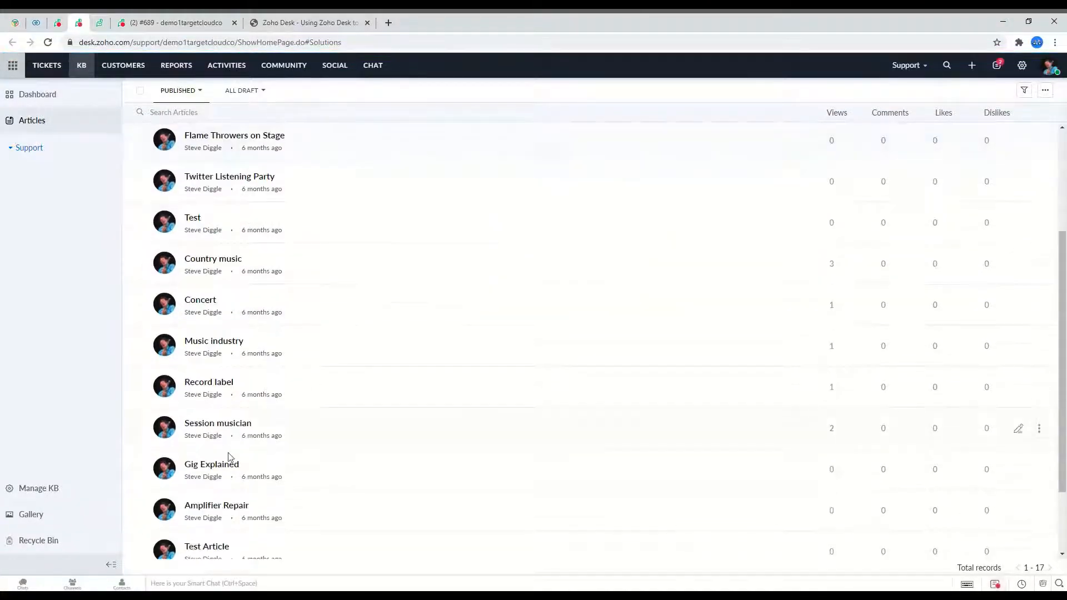
Step: Close the email templates panel in ticket #689's reply, recheck the published articles, and return to the ticket's resolution section
scroll(230, 457, up, 3)
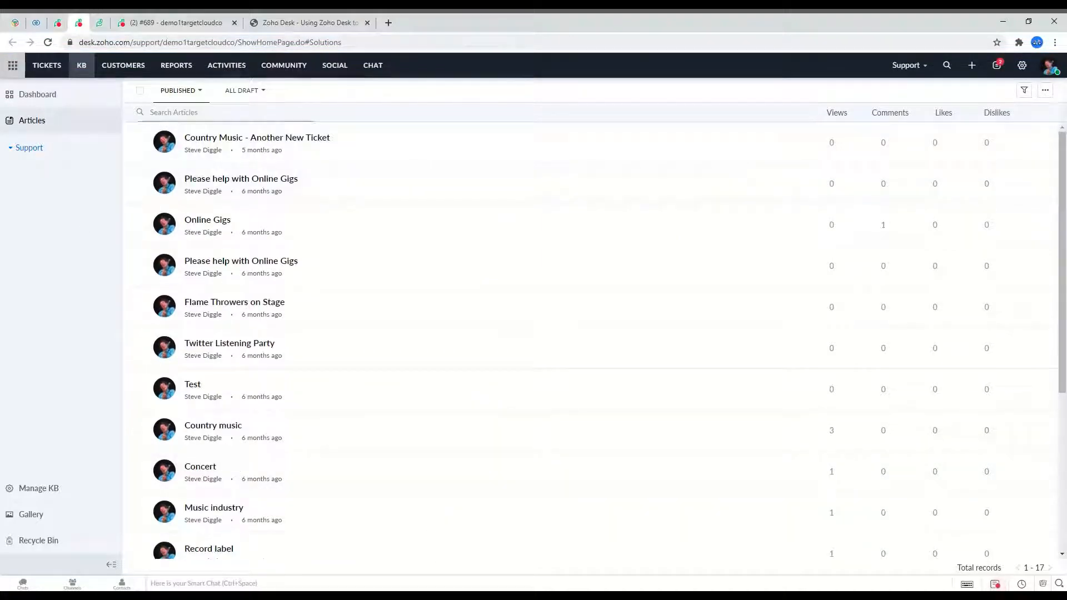
click(56, 23)
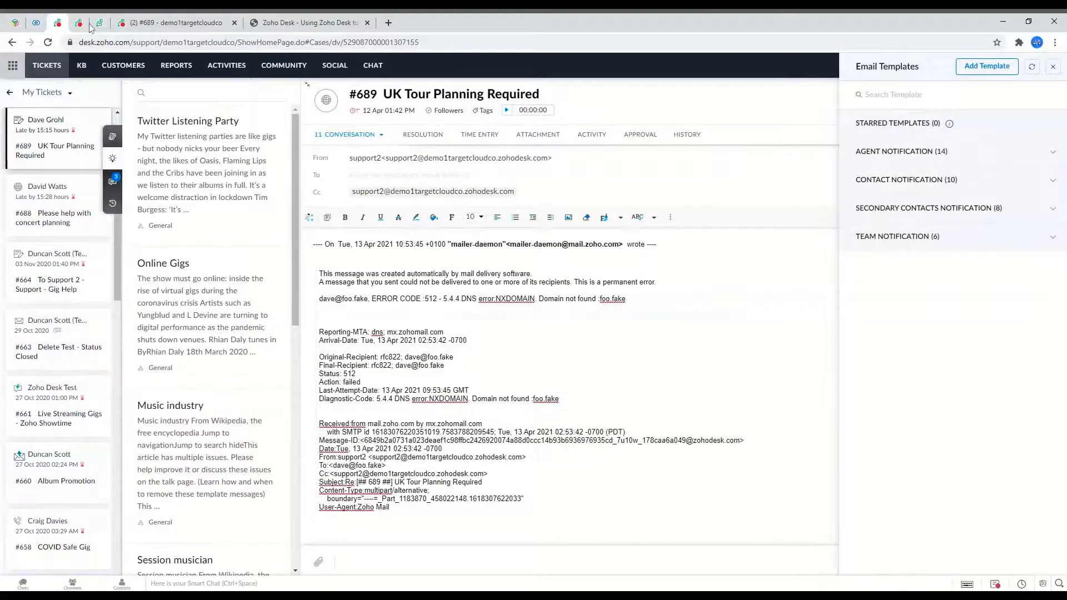
click(1053, 66)
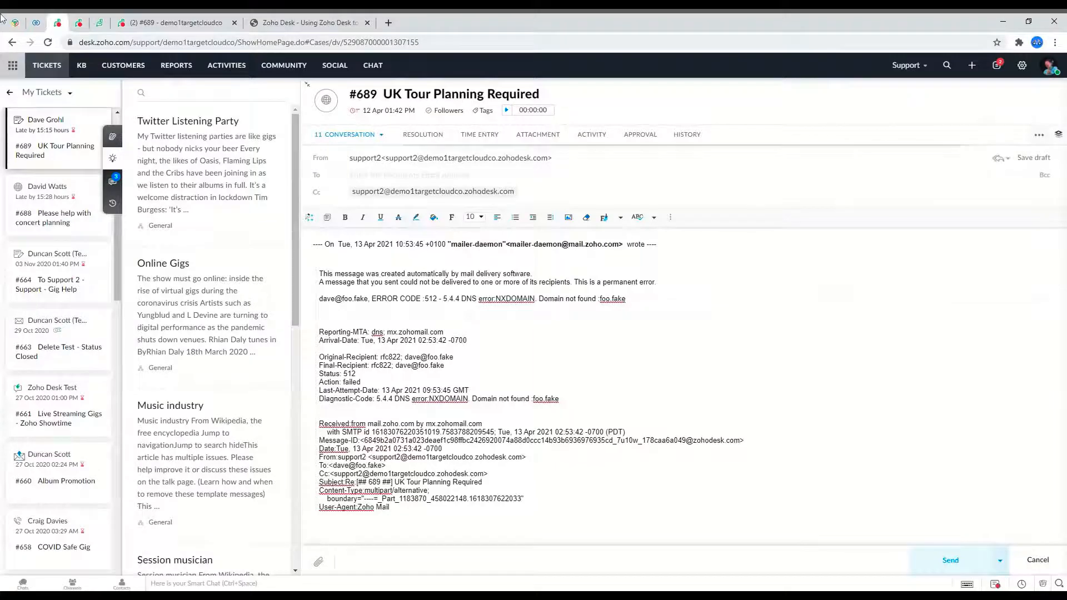
click(77, 20)
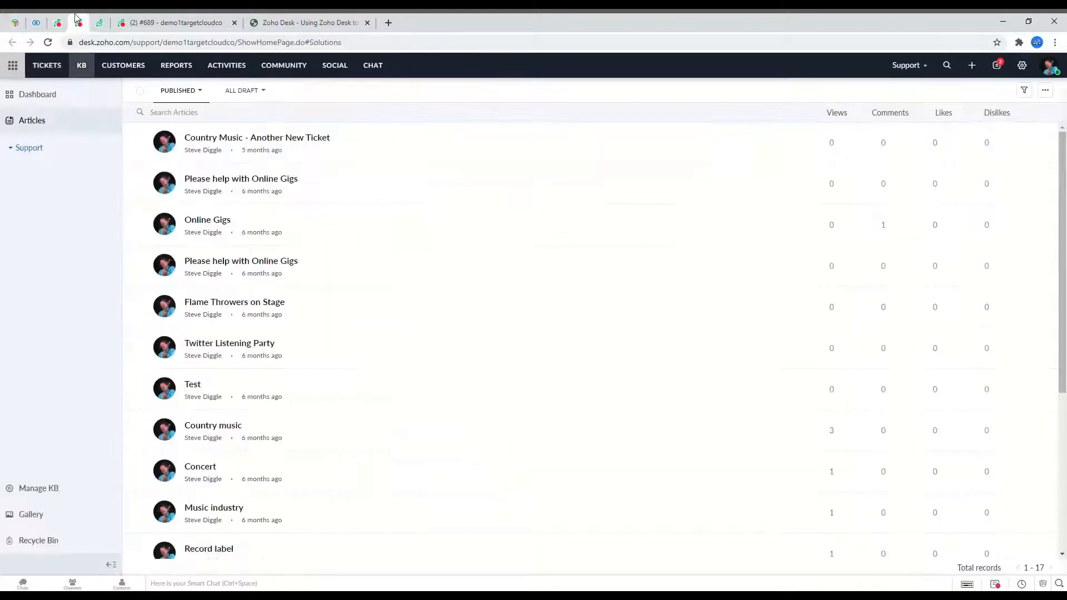
click(137, 21)
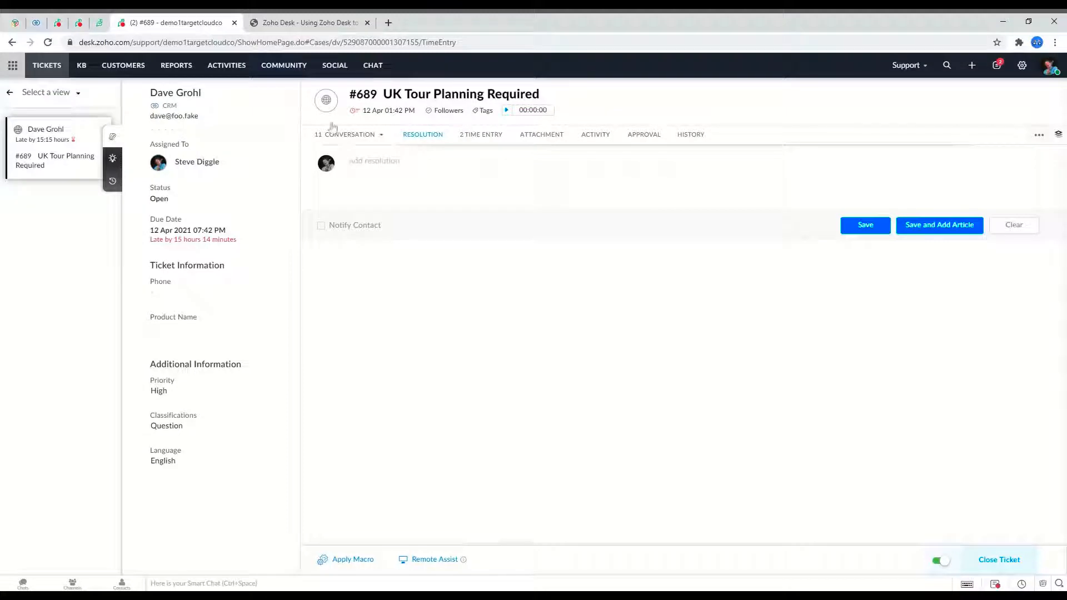
Step: Search Google for "online gigs" in a new browser page and open Billboard's article on virtual concerts and livestreams
click(389, 23)
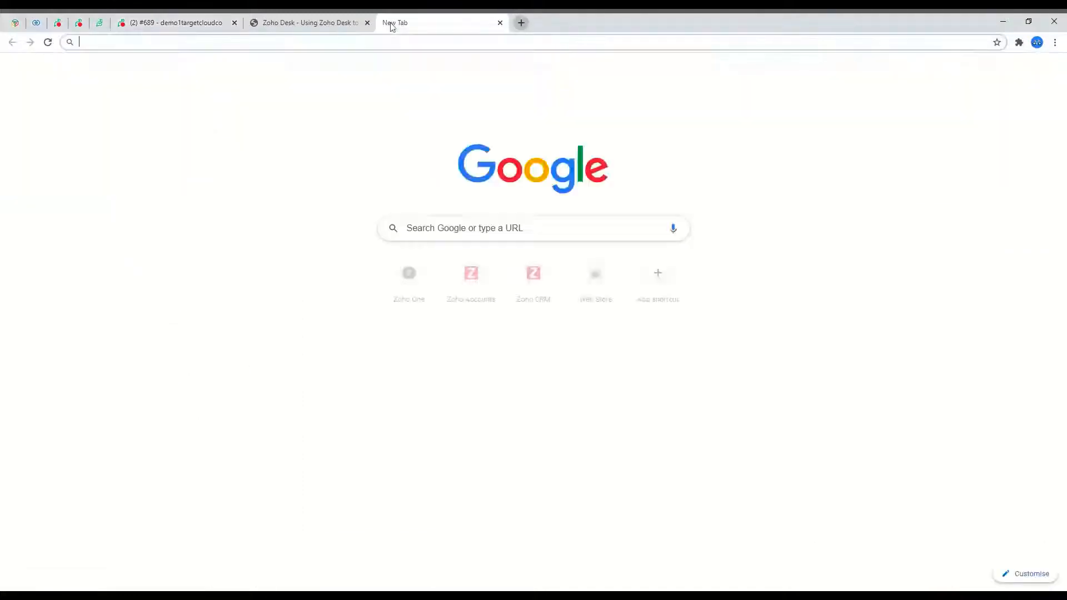
text(online gig)
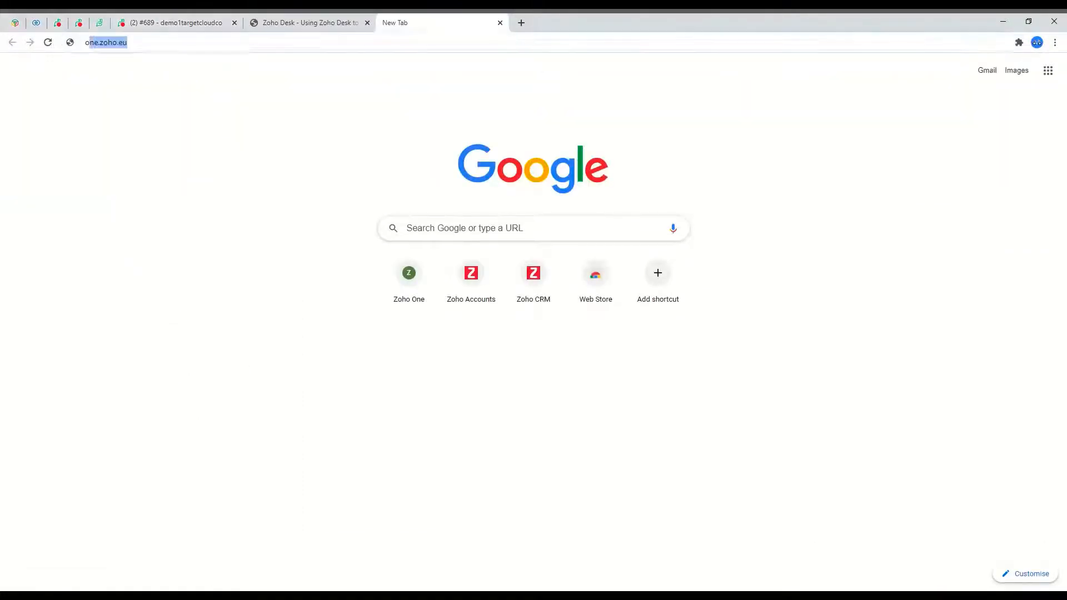
text(s)
key(Return)
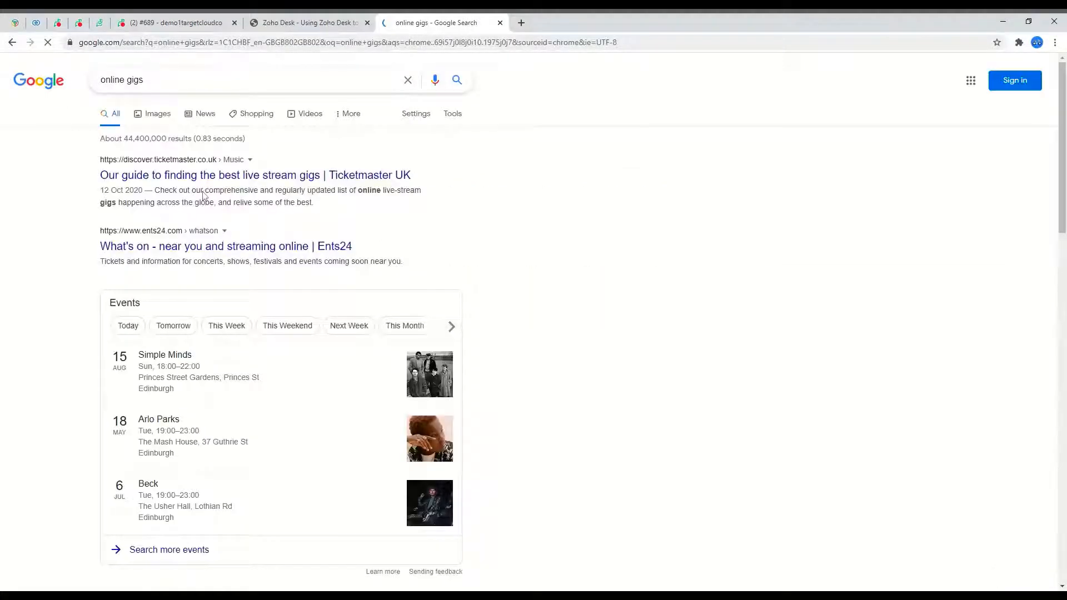
scroll(199, 176, down, 7)
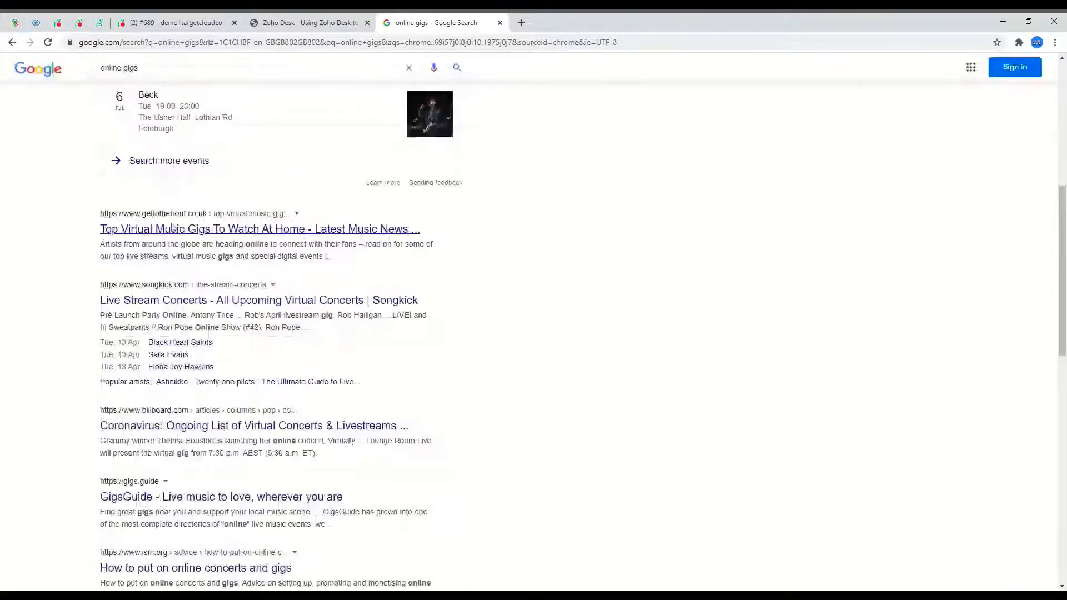
click(185, 426)
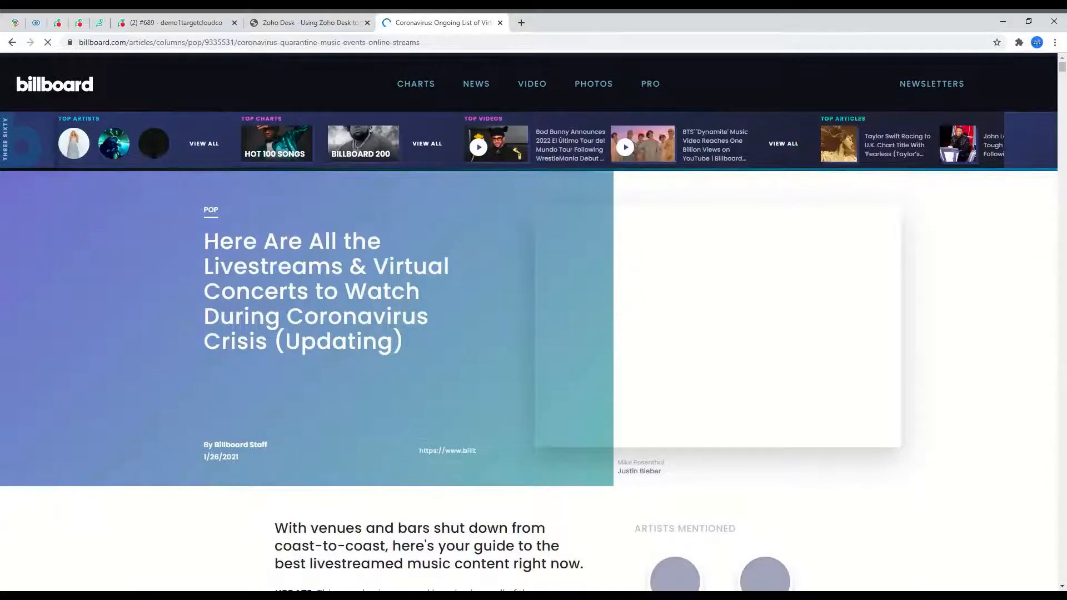
Step: Copy the Billboard article's opening paragraphs, from "With venues and bars shut down" through "the fine folks at Disney"
drag(204, 444, 268, 445)
scroll(269, 443, down, 5)
drag(275, 255, 492, 522)
key(ctrl+c)
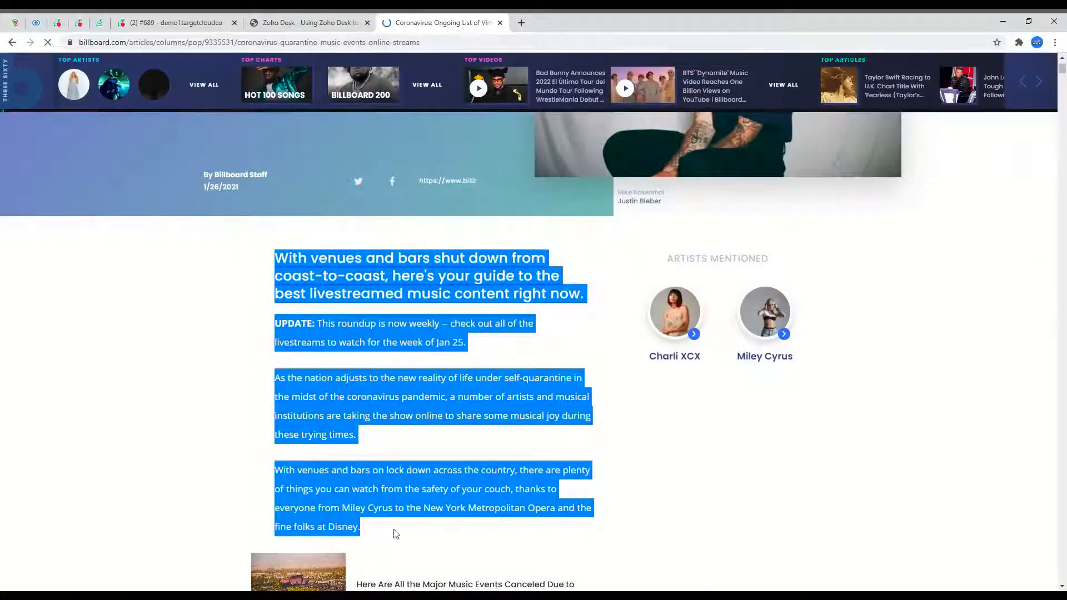
Step: Paste the copied text as ticket #689's resolution, then save it as a knowledge base article and publish it
click(58, 22)
click(174, 22)
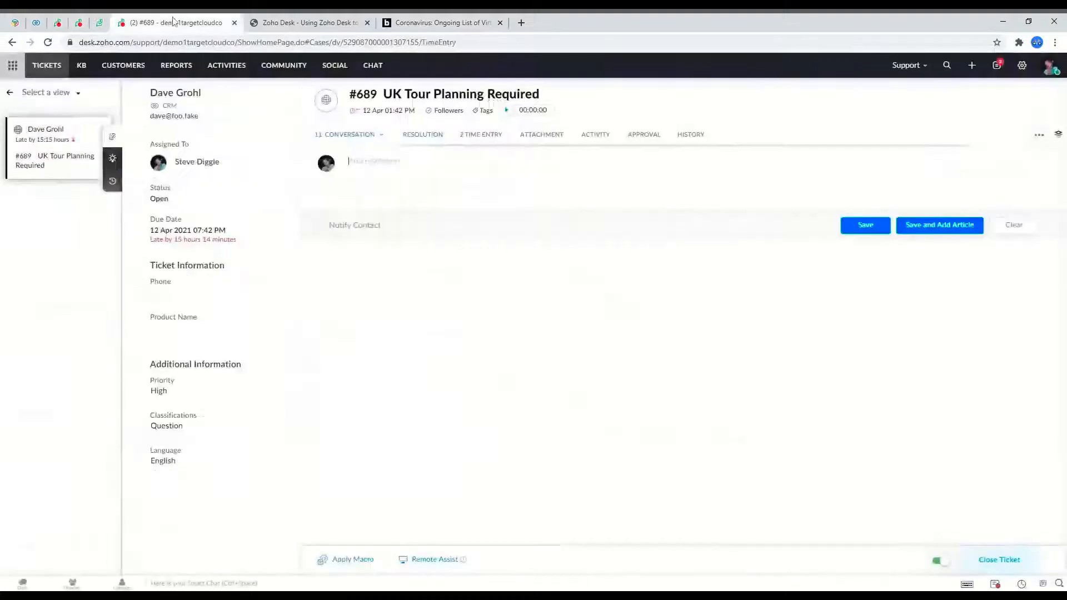
key(ctrl+v)
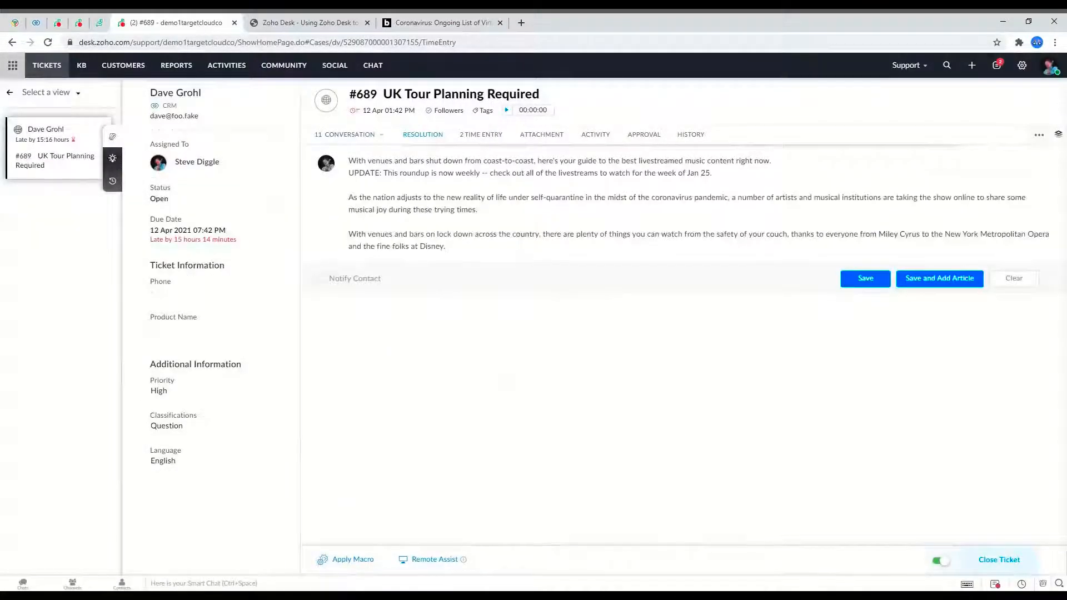
click(953, 285)
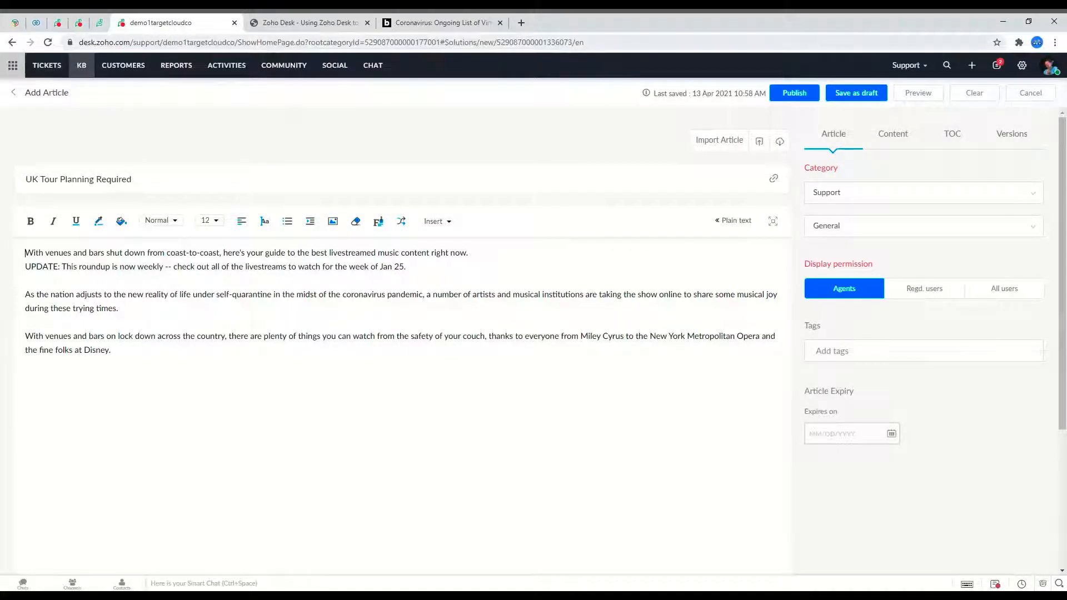
click(786, 96)
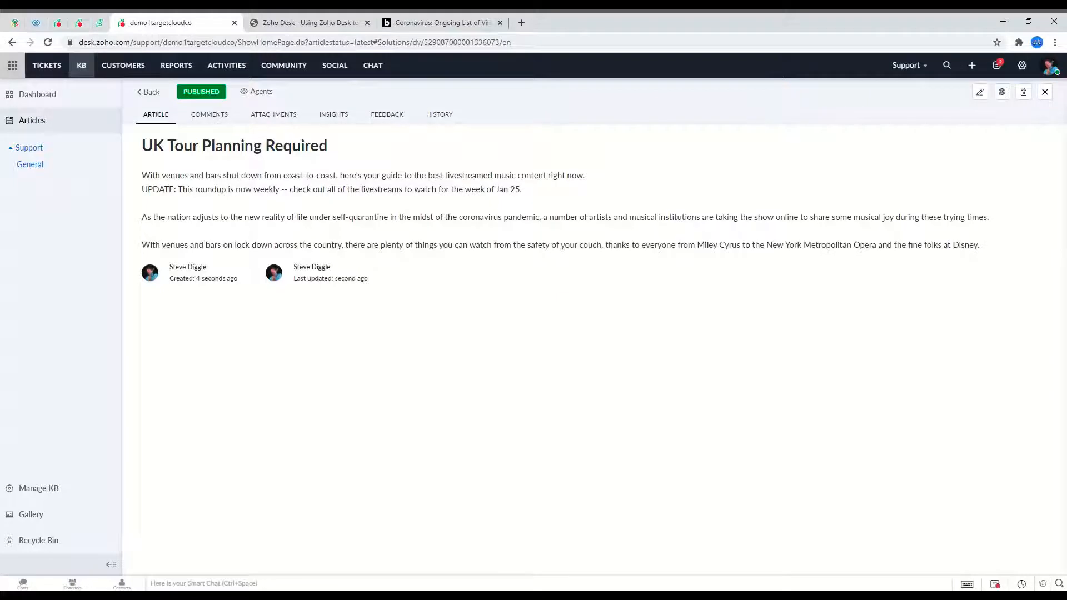
Step: Open ticket #690 Support for Socially Distanced Gig, start a reply, and look over the suggested knowledge base articles
click(58, 23)
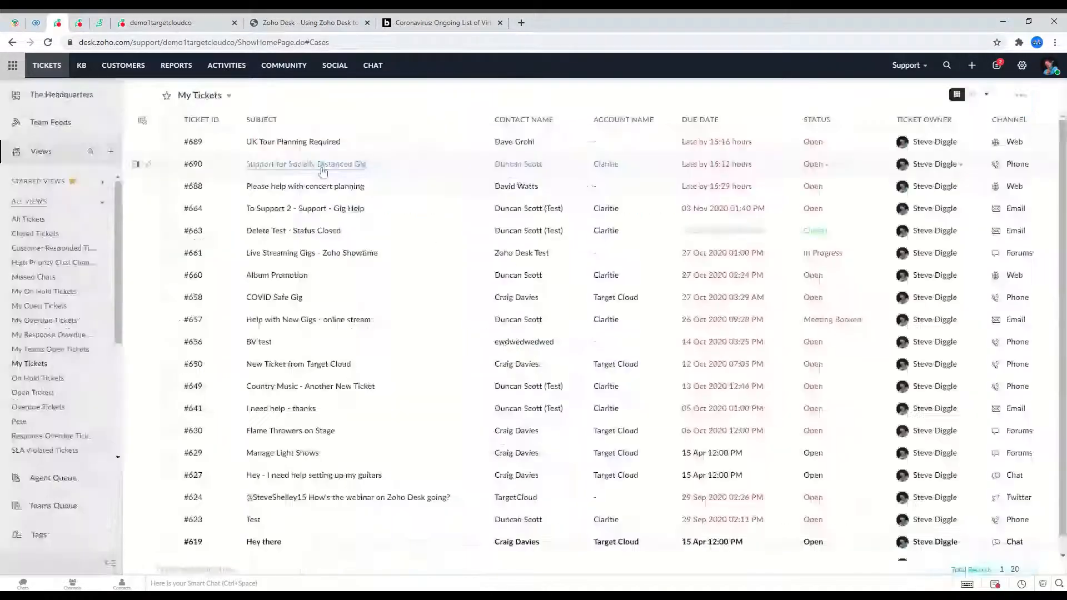
click(322, 166)
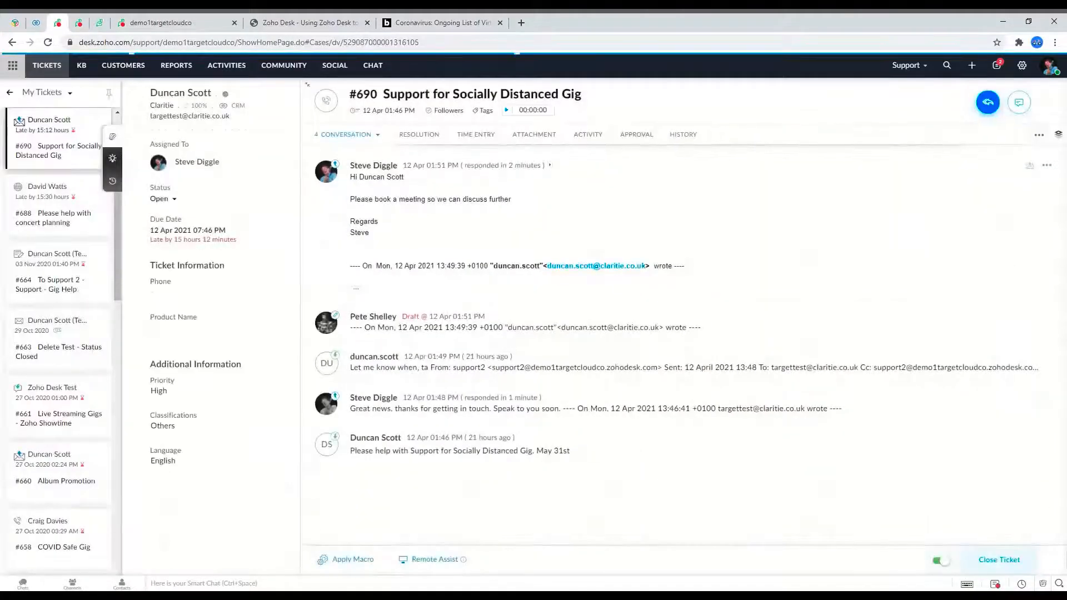
click(993, 112)
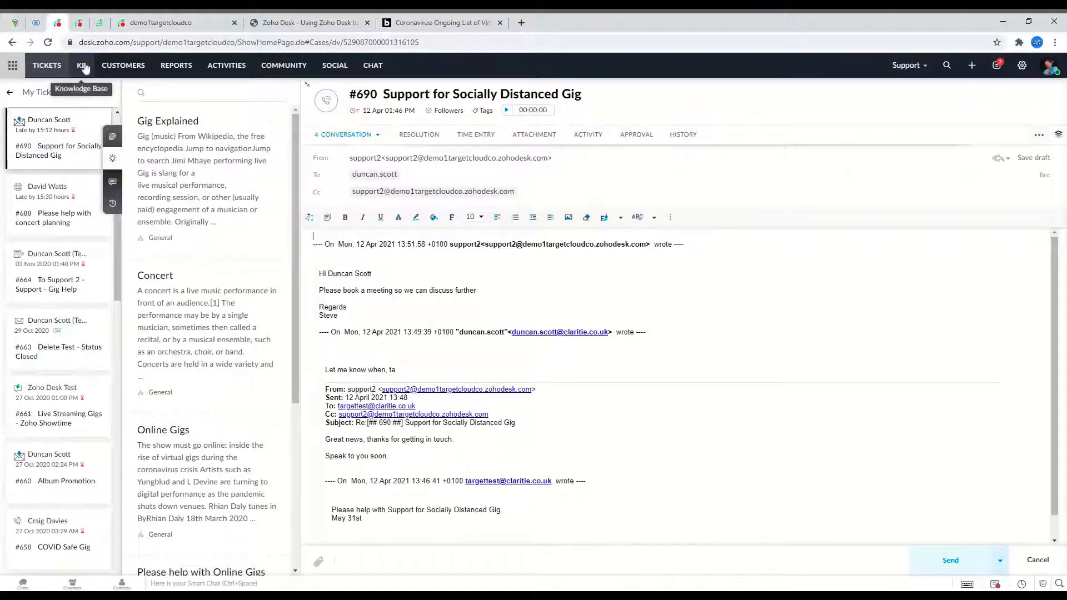
scroll(191, 111, down, 2)
scroll(195, 147, up, 2)
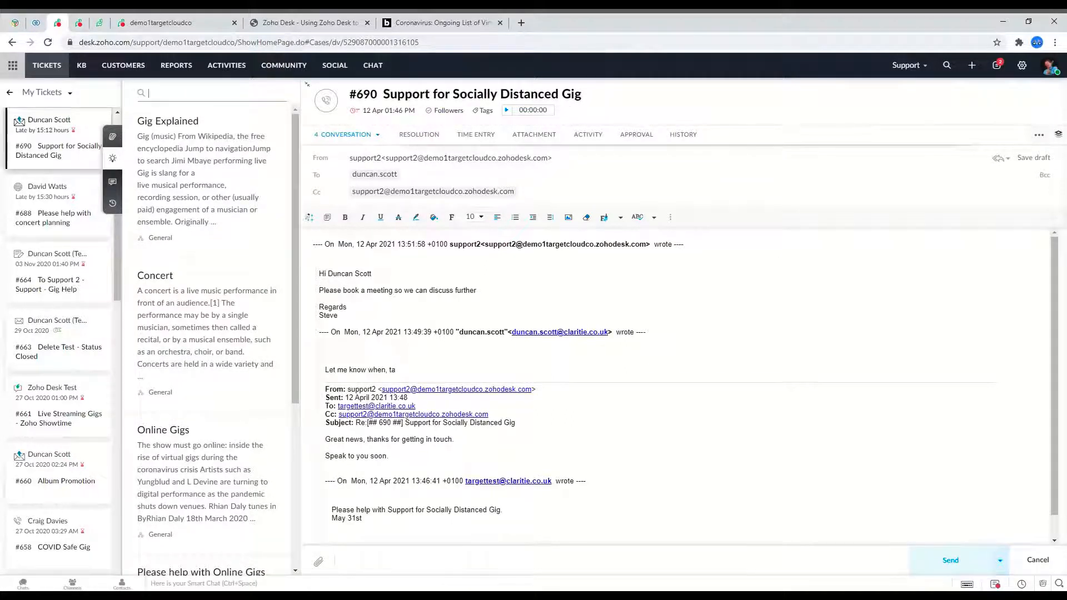
Step: Find the UK Tour Planning Required article by searching "uk tour", paste it into ticket #690's reply, and send the reply
text(uk tour)
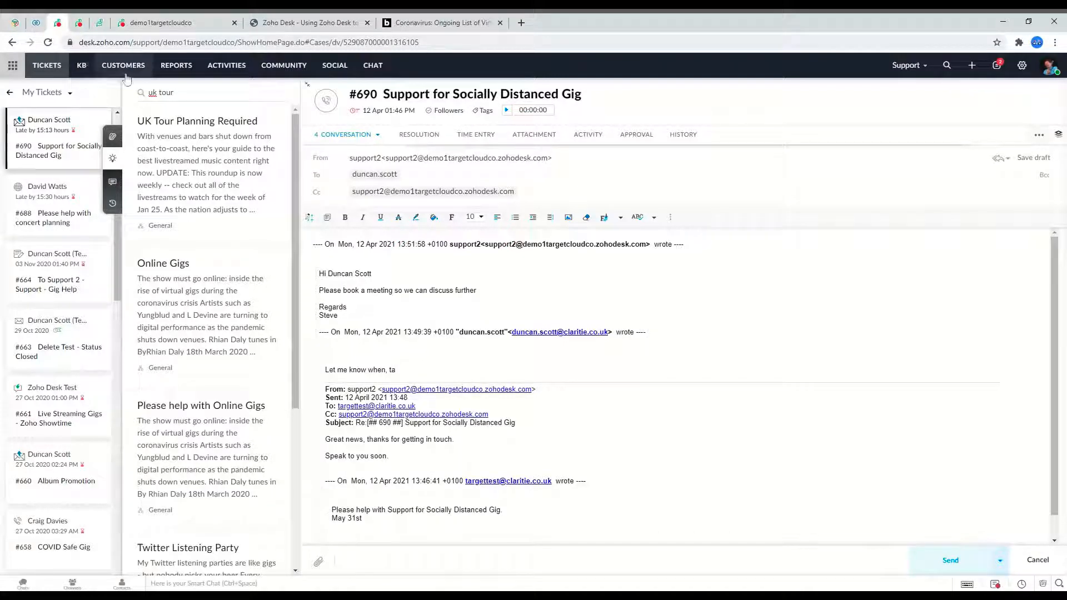
click(197, 123)
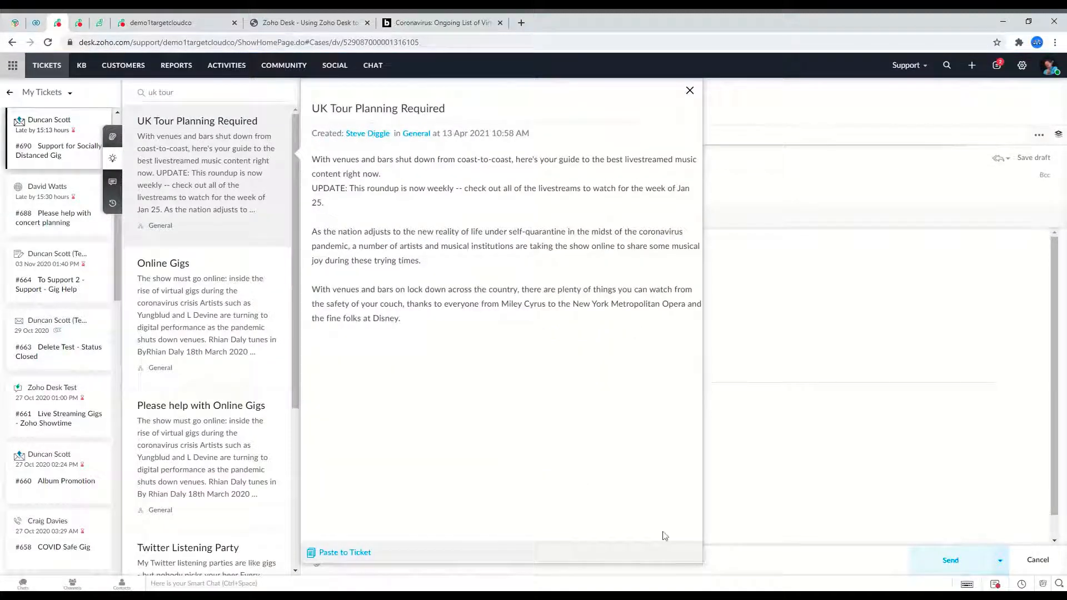
click(344, 553)
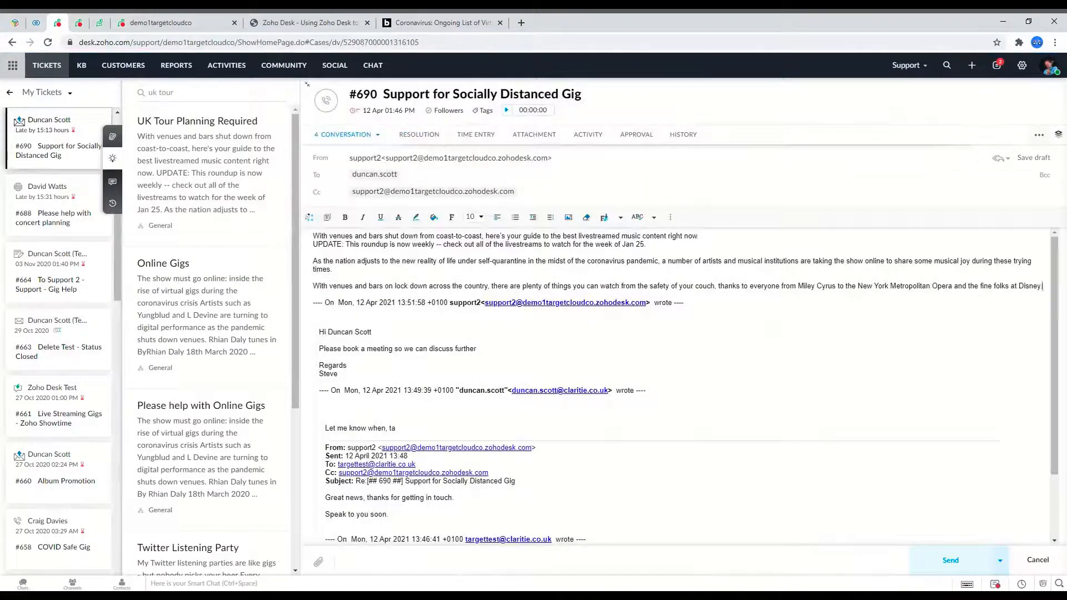
click(950, 561)
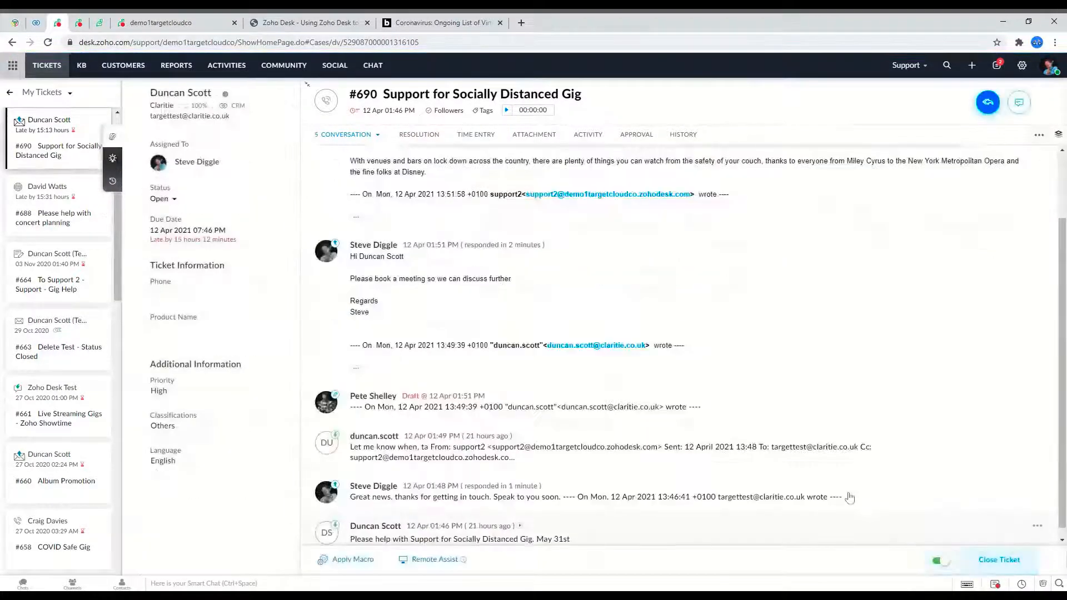
Step: Open ticket #689 UK Tour Planning Required from the All Tickets view and start a reply showing its suggested articles
click(79, 23)
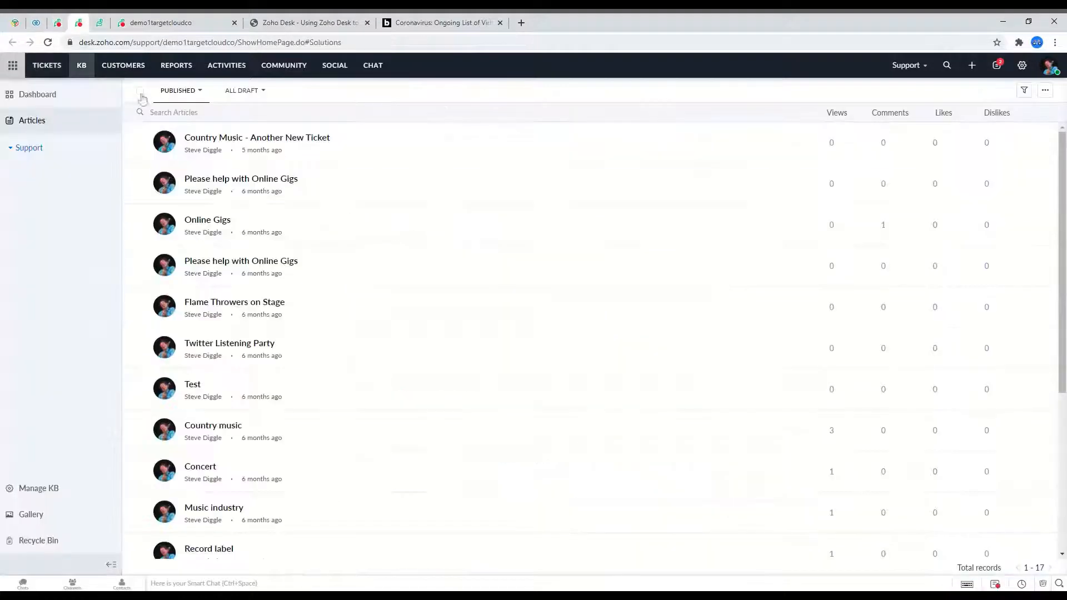
click(56, 66)
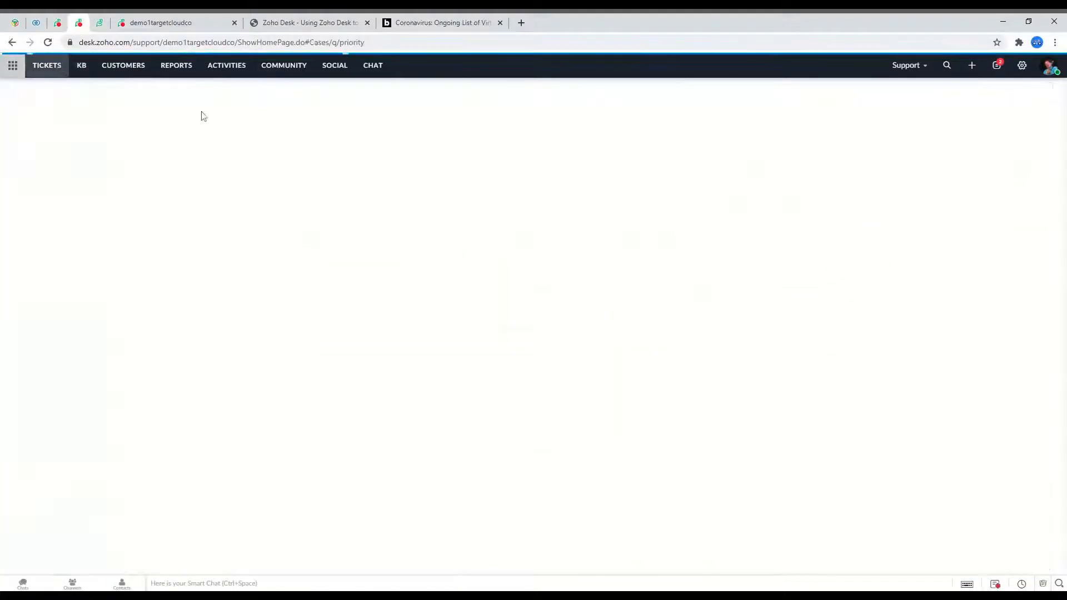
click(59, 22)
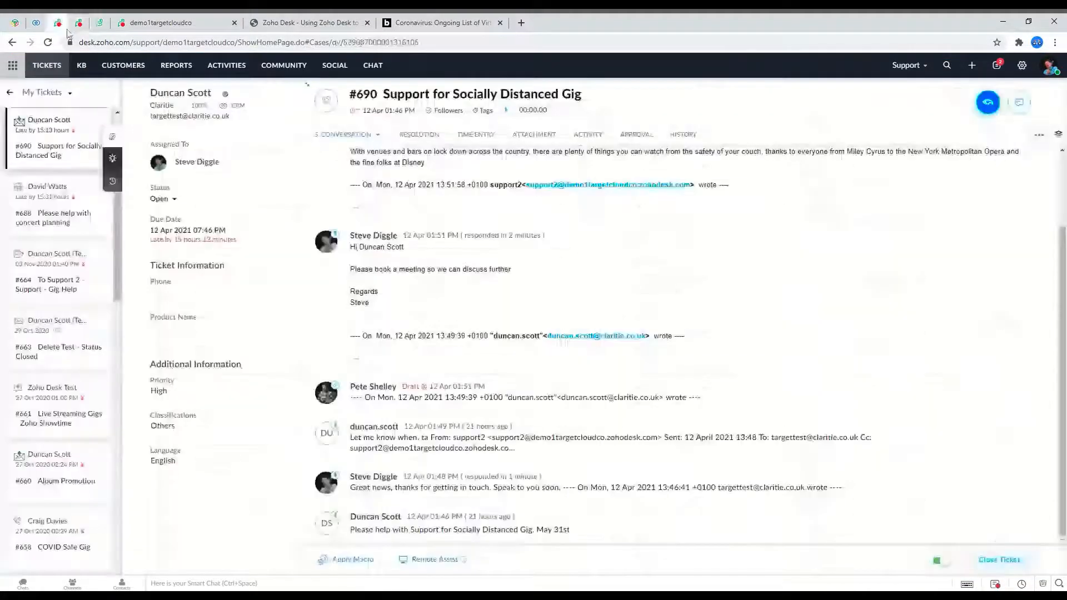
click(9, 92)
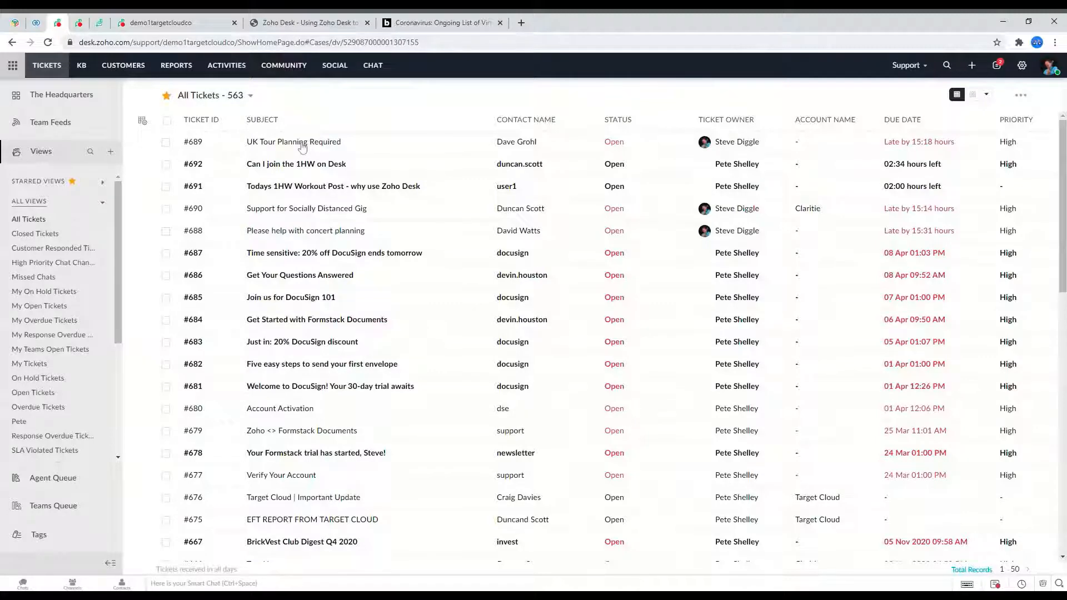
click(301, 144)
mouse_move(994, 130)
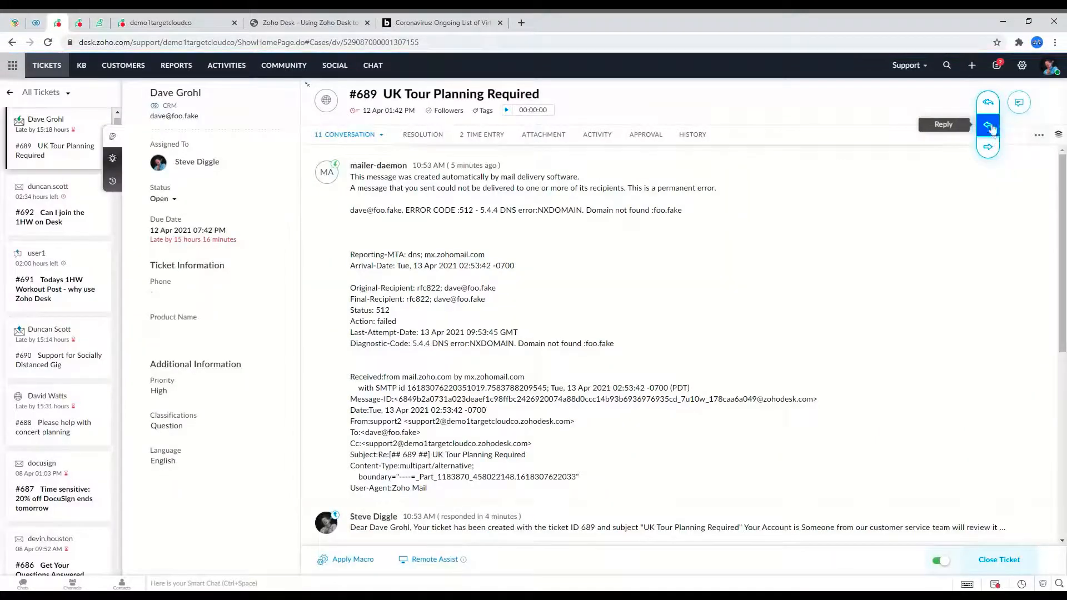
click(988, 126)
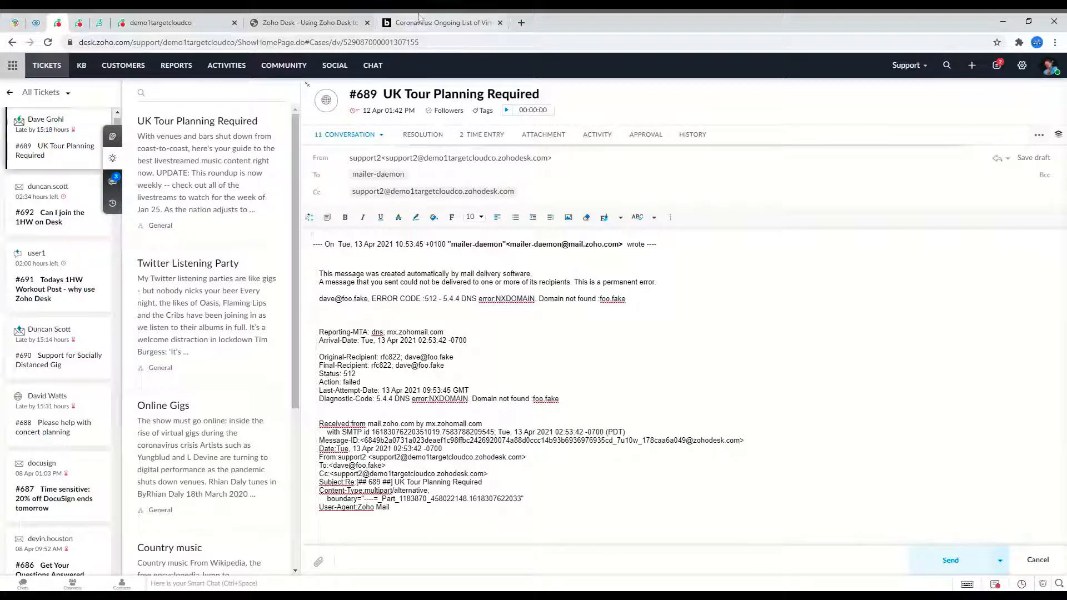
Step: Switch to the Zoho Desk client communication PDF and view its 1HW Plan slide
click(304, 22)
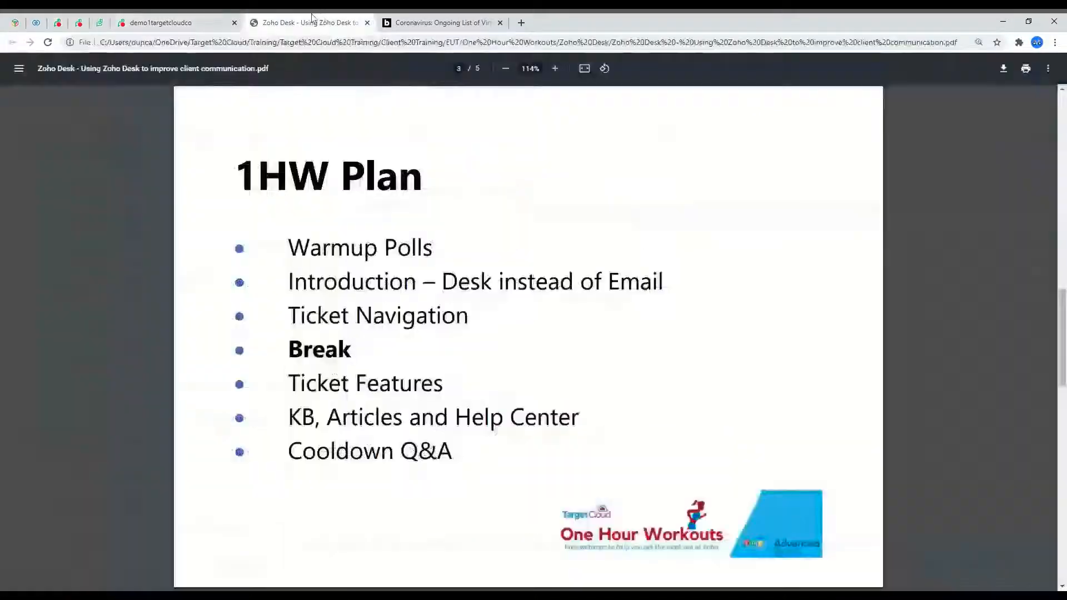